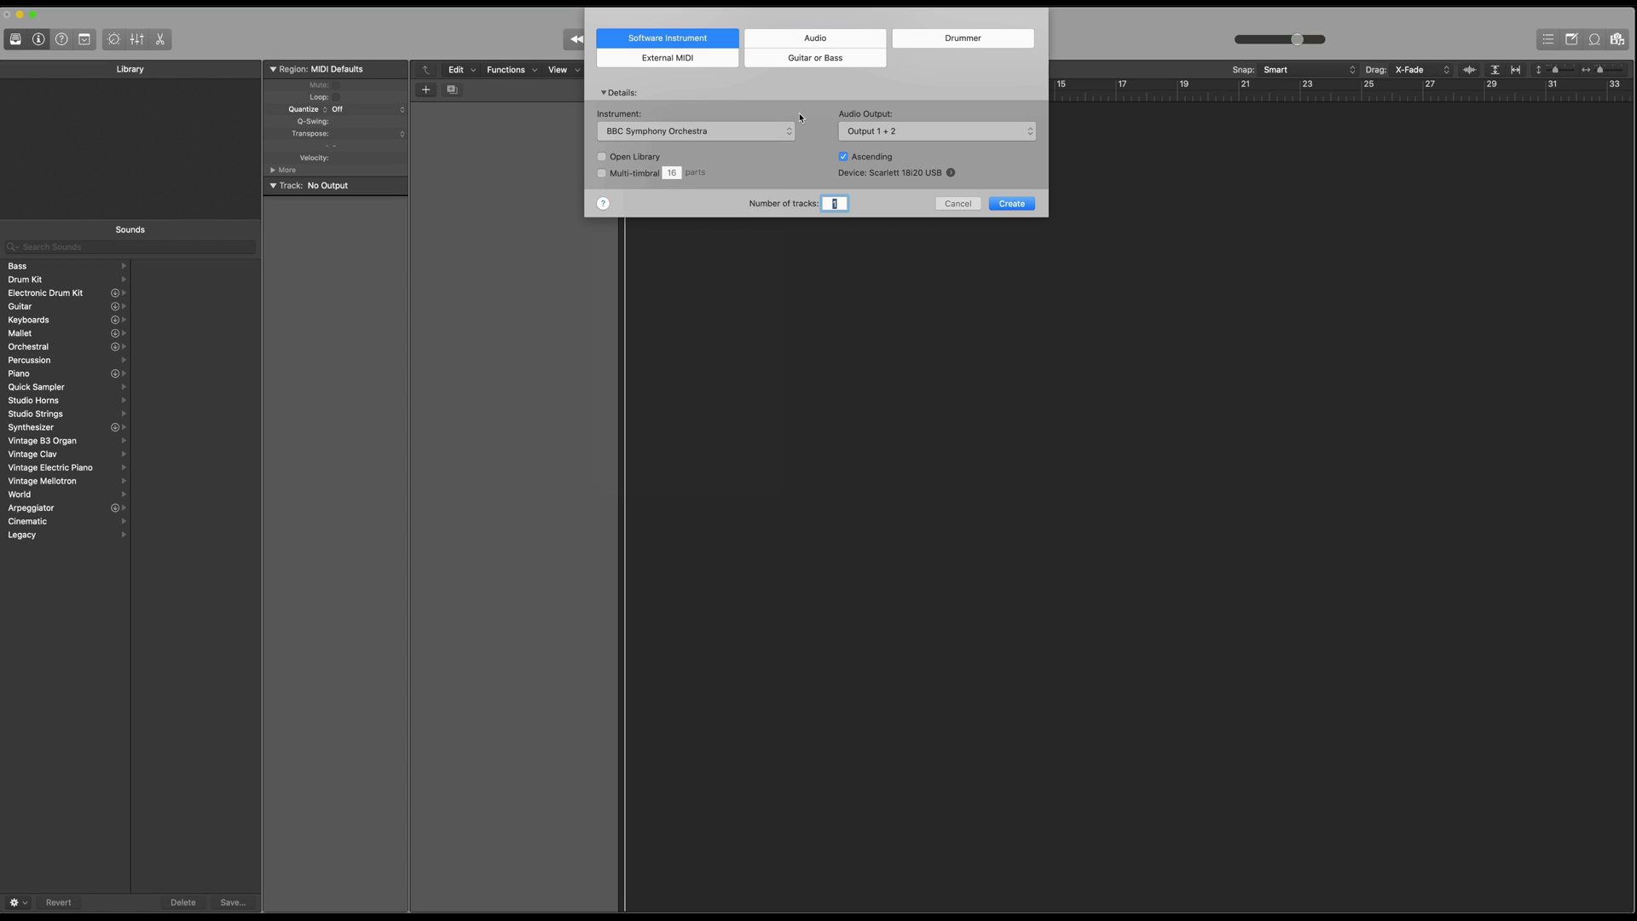
Step: Create 16 multi-timbral tracks with BBC Symphony Orchestra Multi-Output (16xStereo)
click(763, 136)
mouse_move(690, 133)
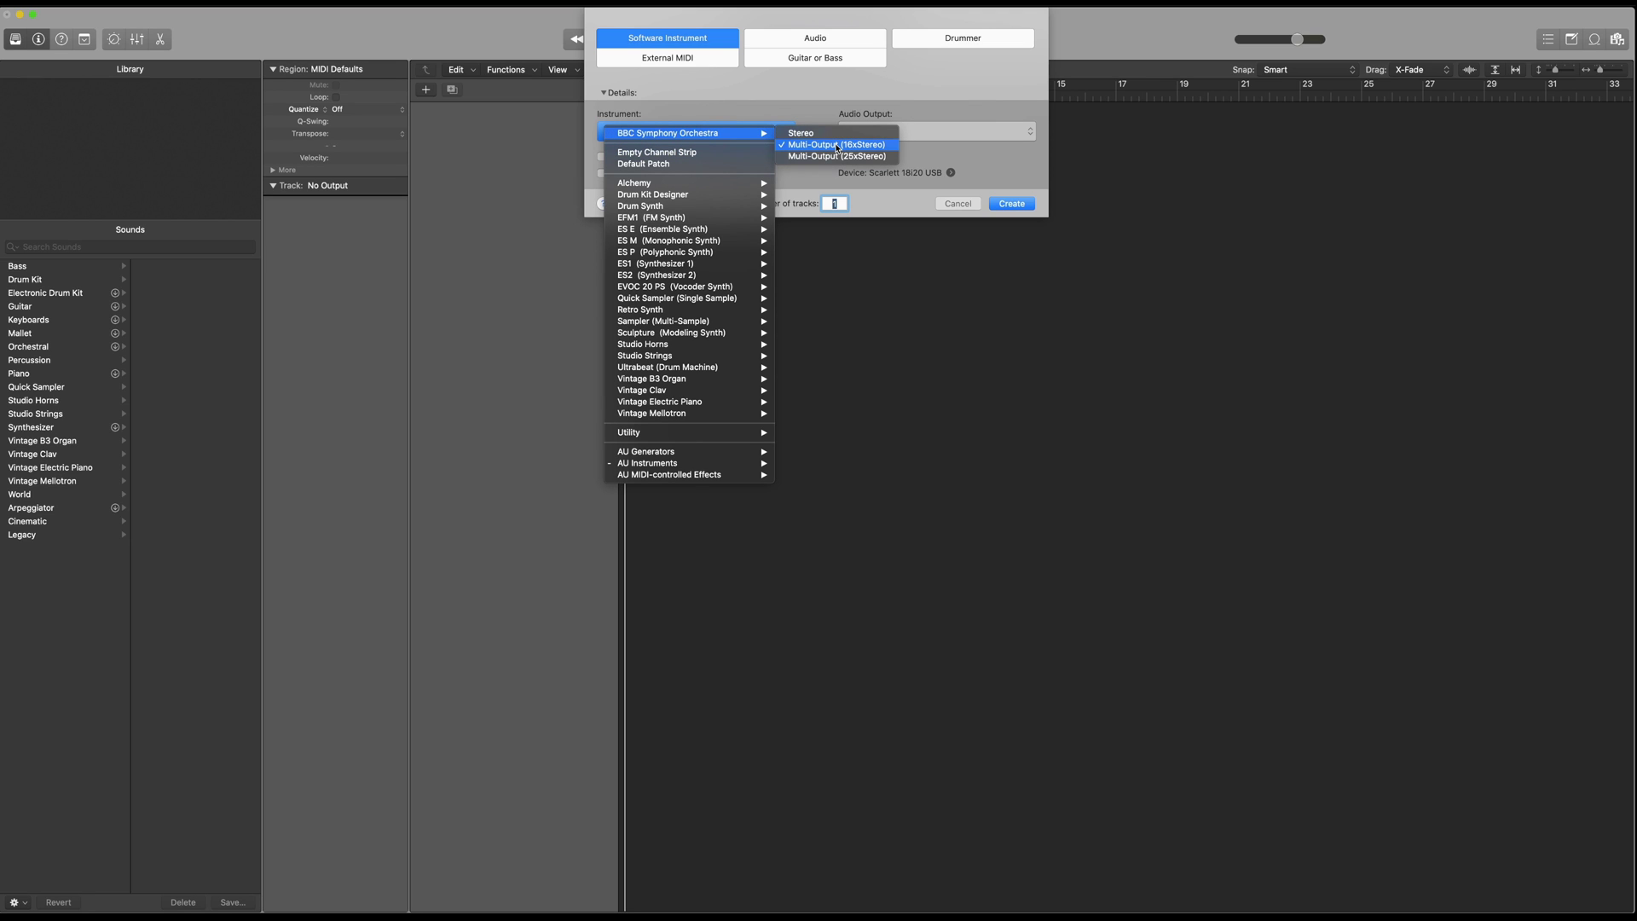
click(838, 145)
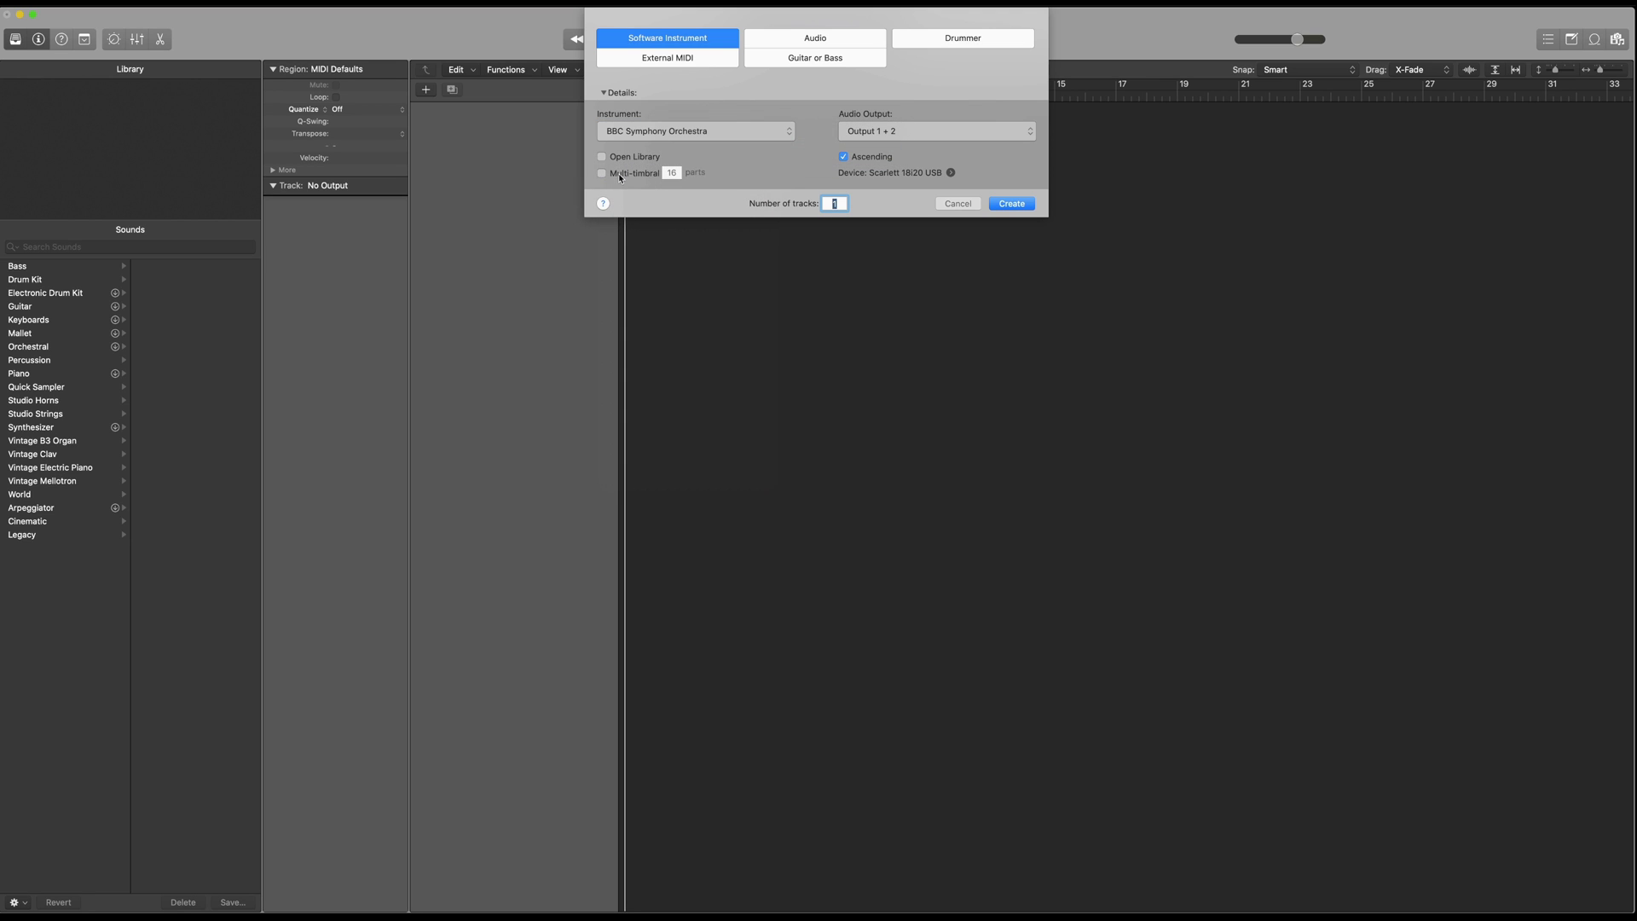
click(620, 178)
click(1009, 204)
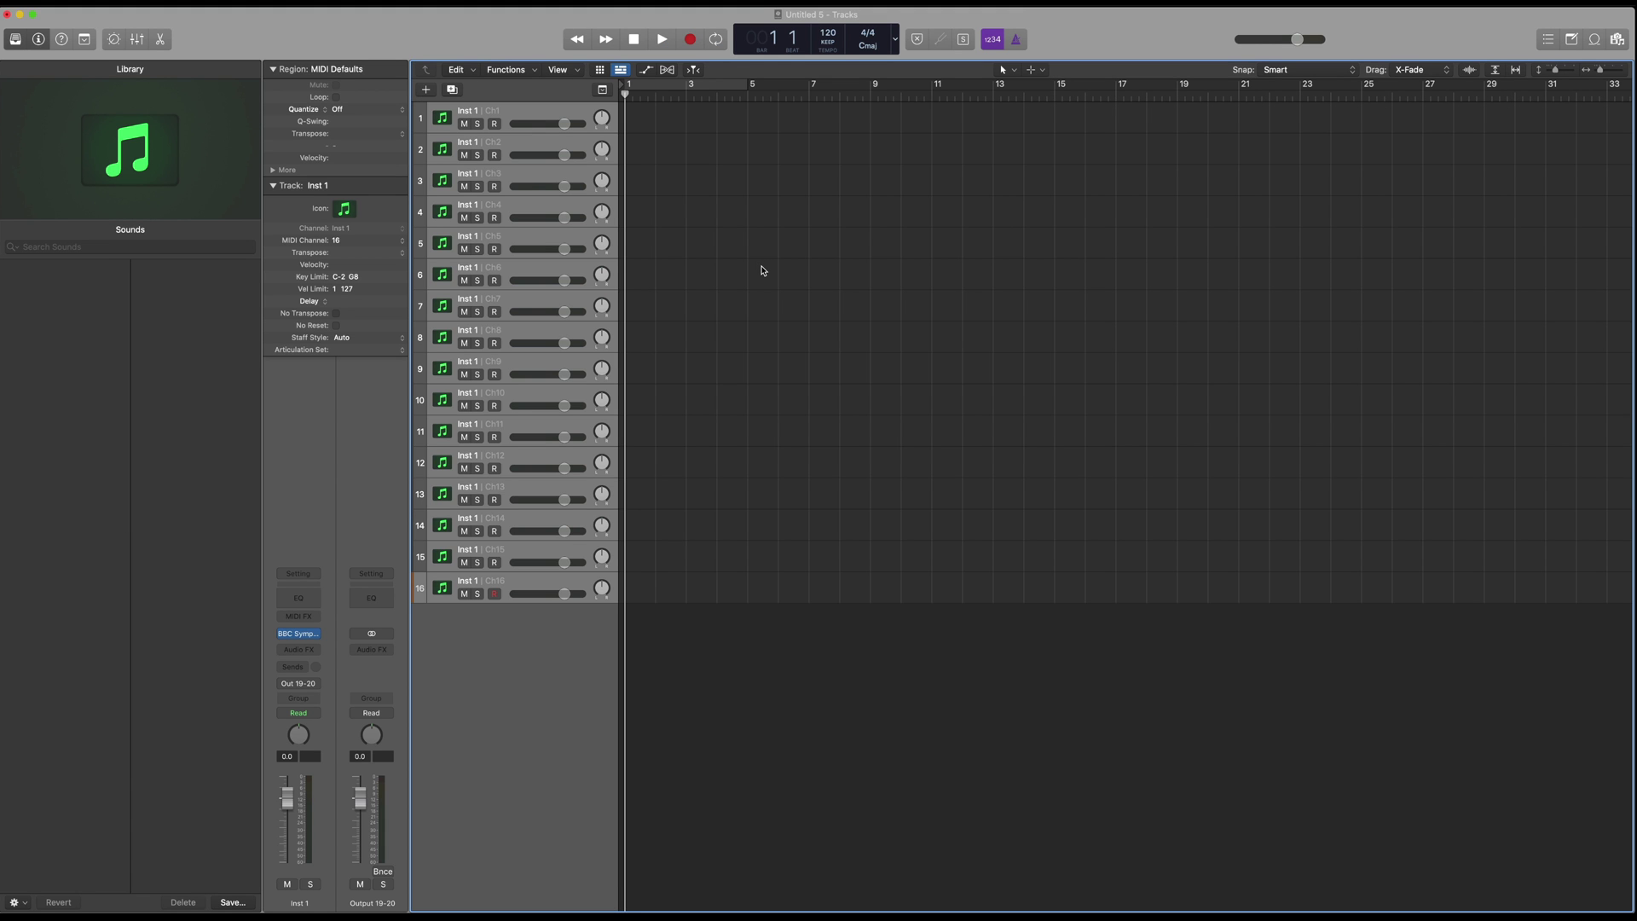
Step: Show the Mixer with X and return the track list to the top
key(x)
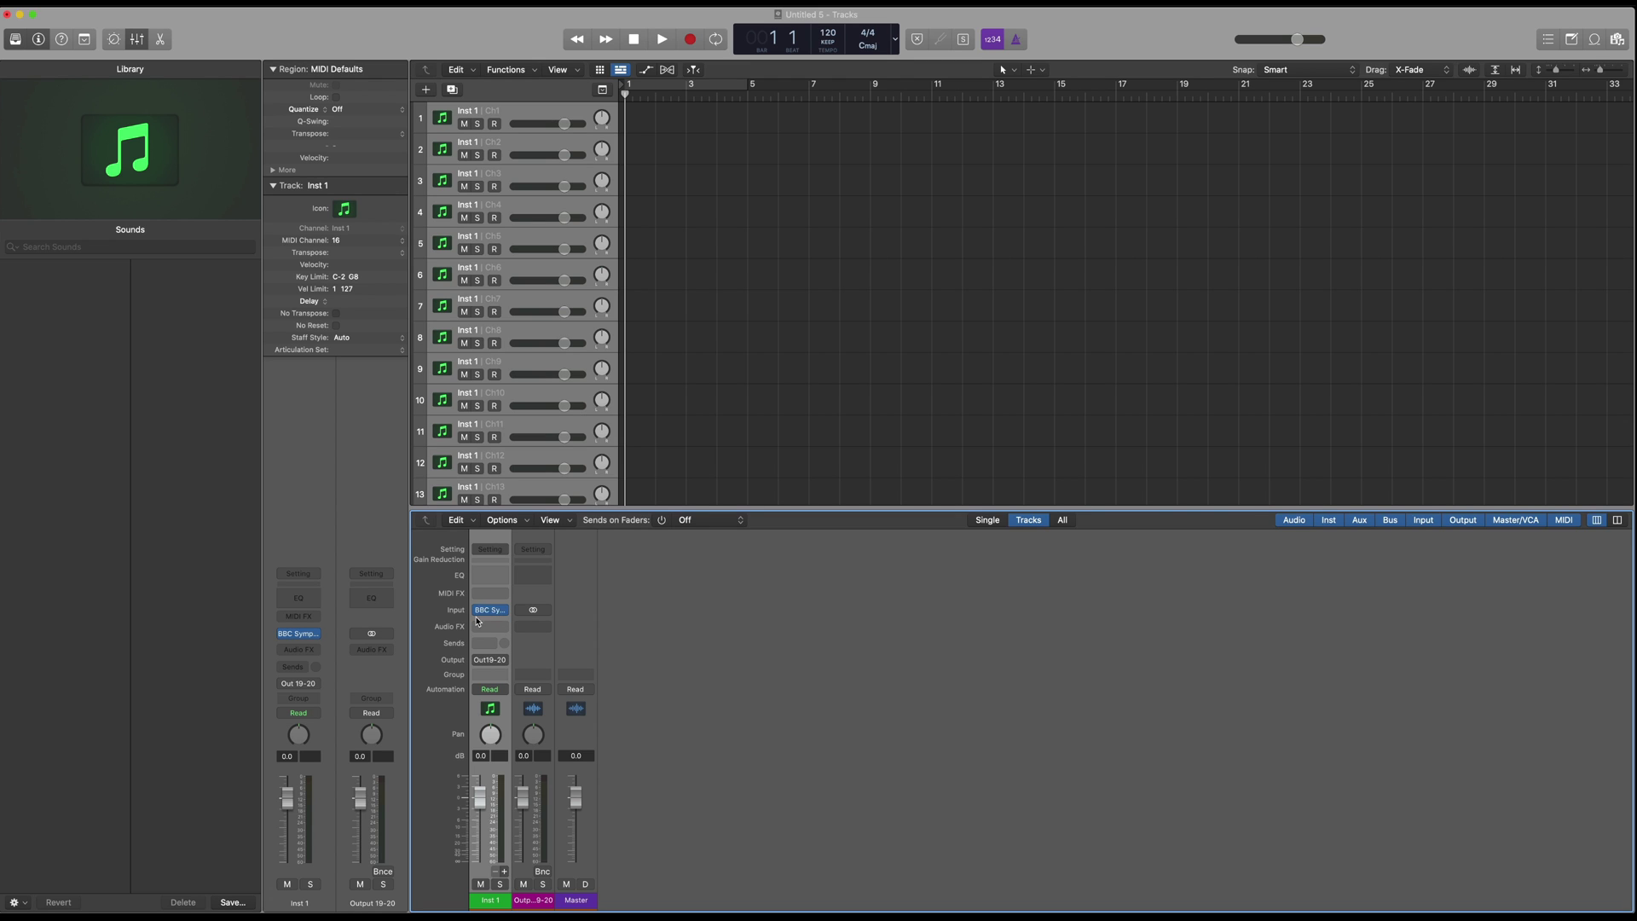
scroll(549, 384, down, 3)
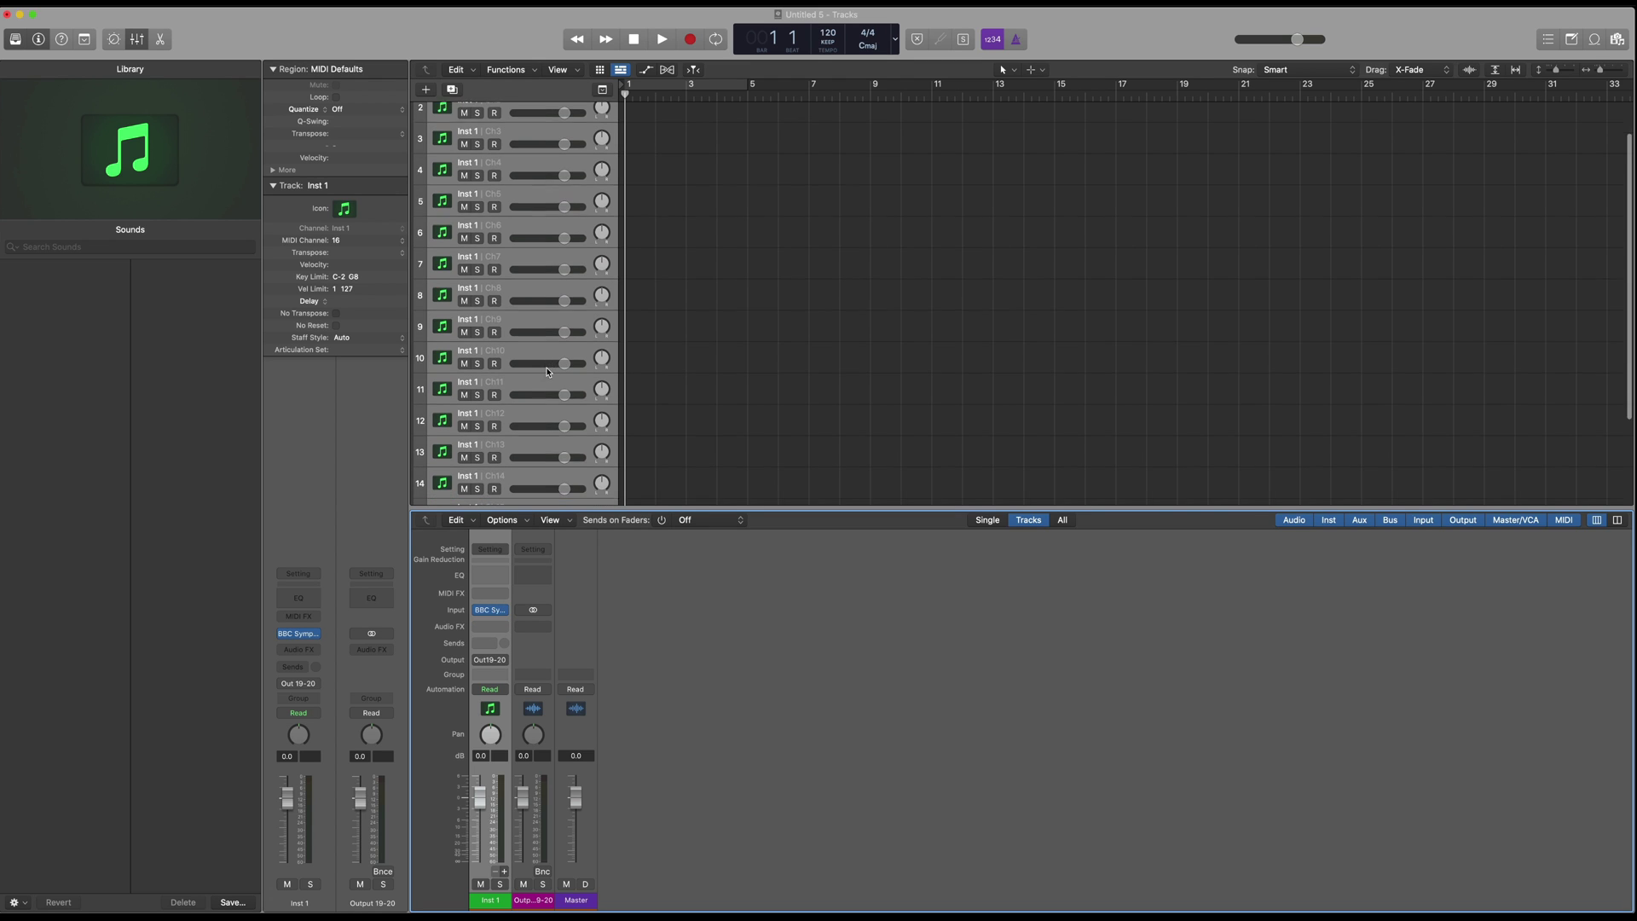
scroll(544, 416, down, 3)
click(547, 499)
scroll(548, 499, up, 3)
scroll(576, 383, up, 3)
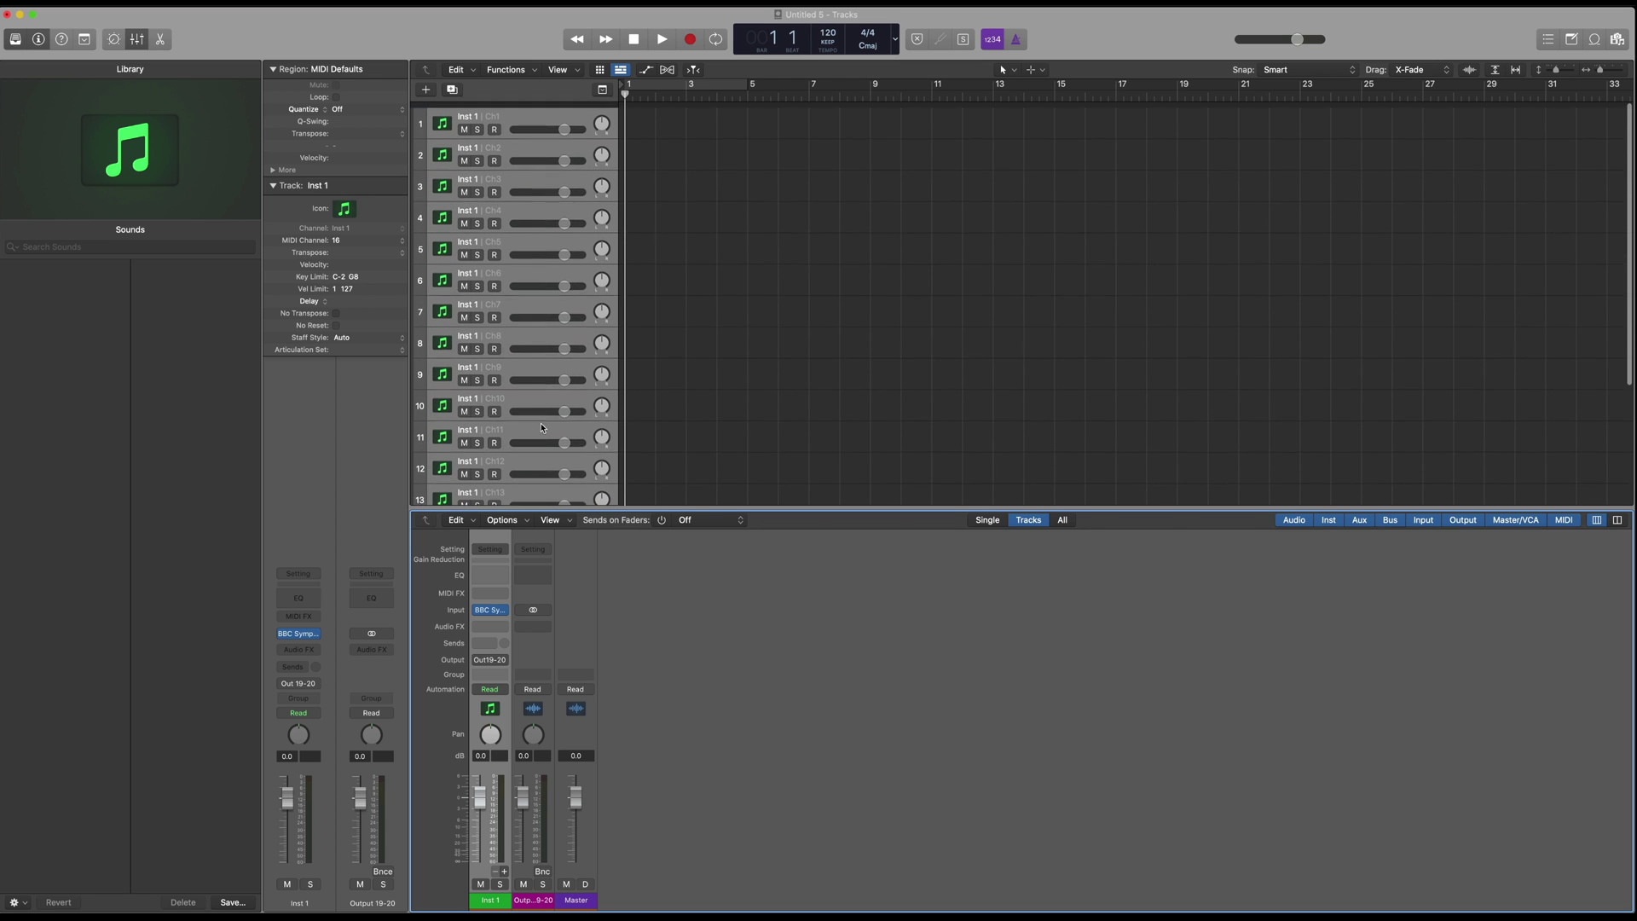
scroll(595, 320, up, 2)
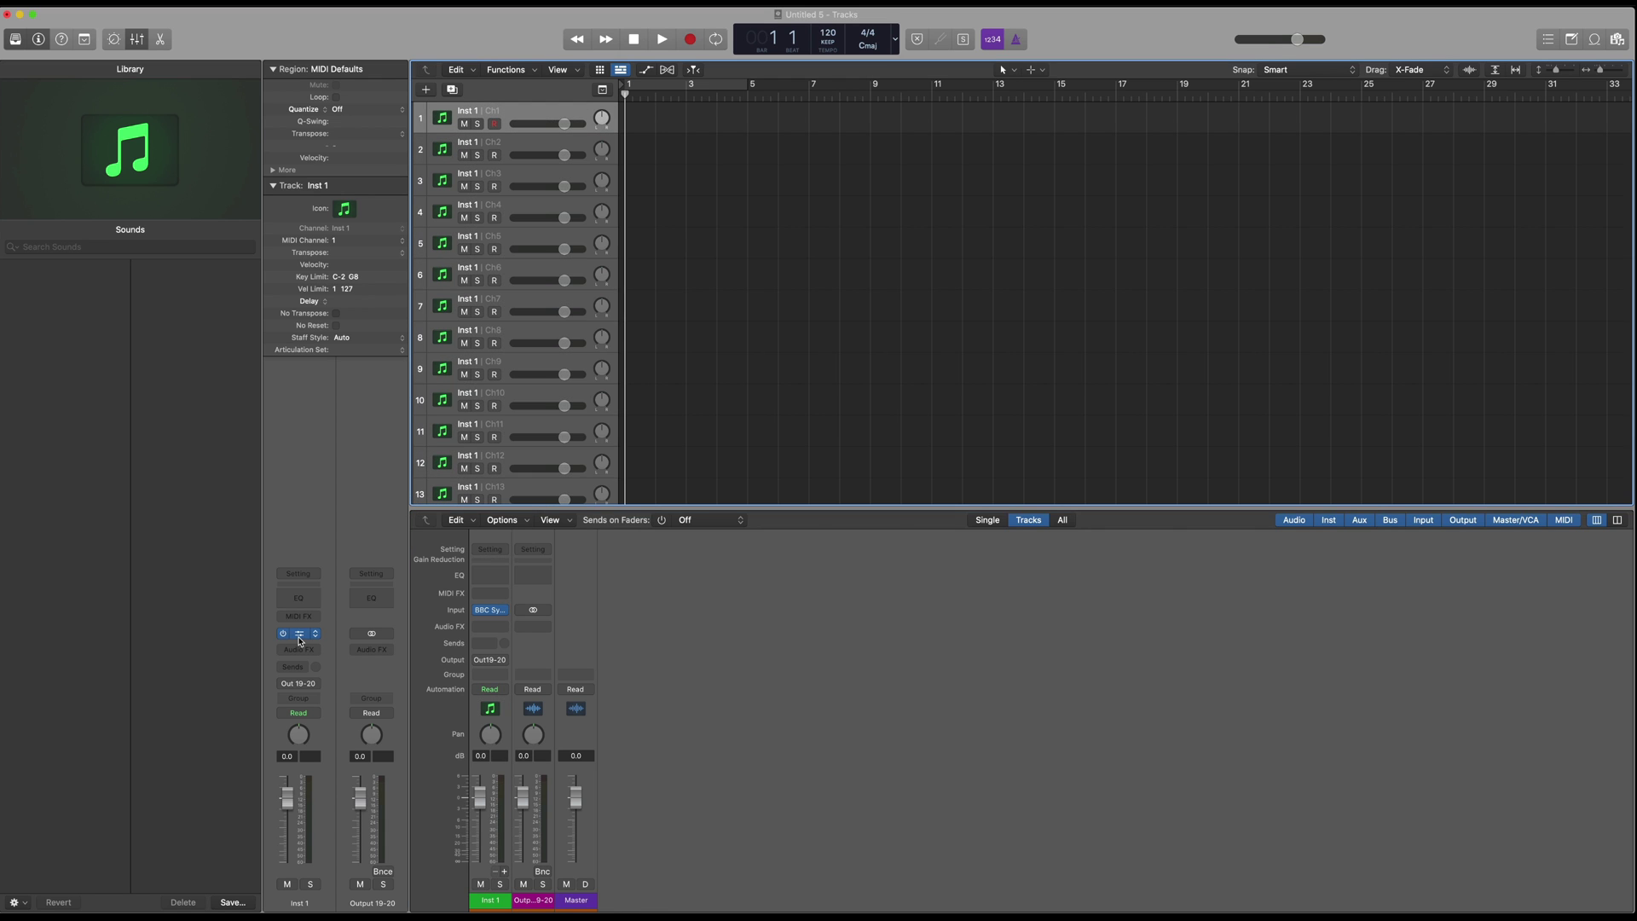
Step: Switch BBC Symphony Orchestra to CORE mode and load the Violins 1 preset
click(491, 610)
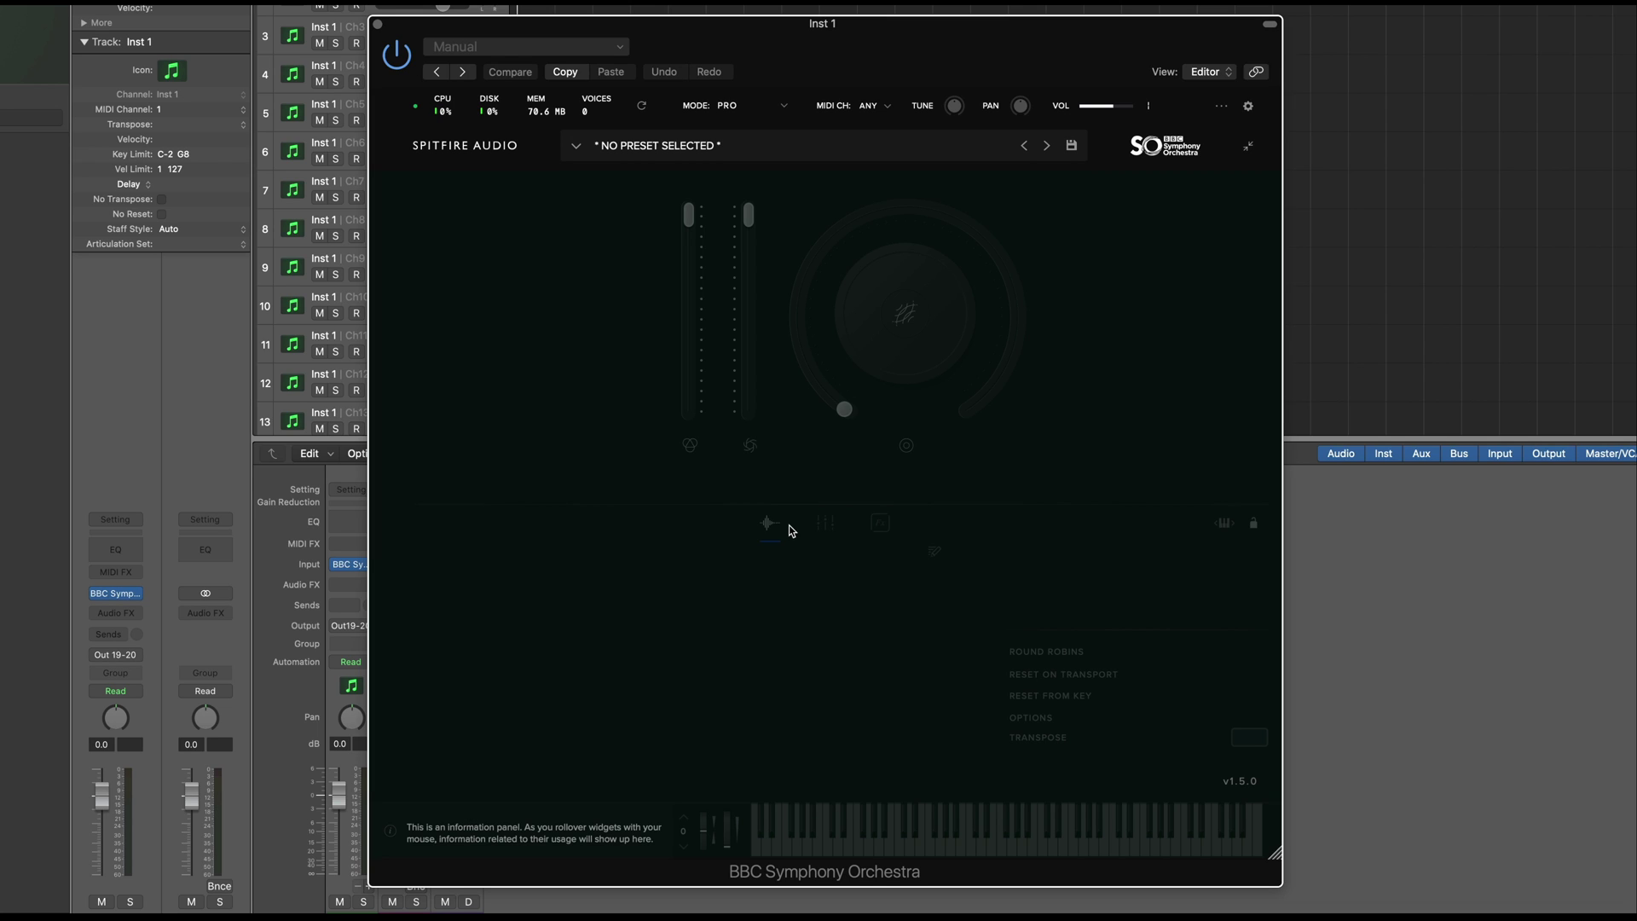
click(756, 105)
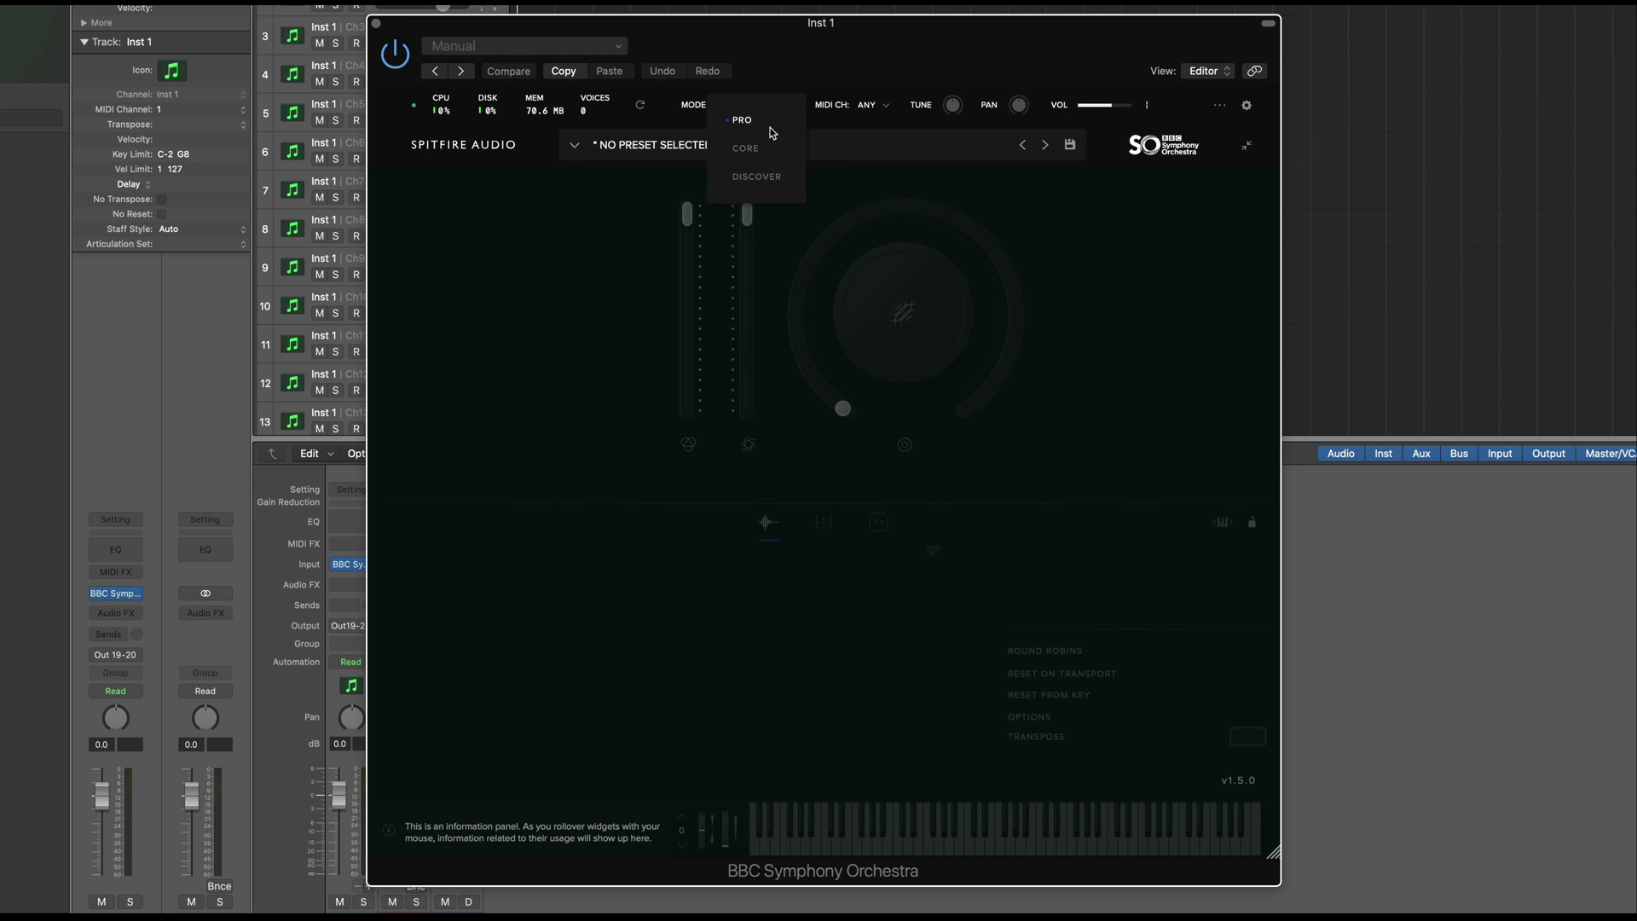
click(742, 146)
click(831, 145)
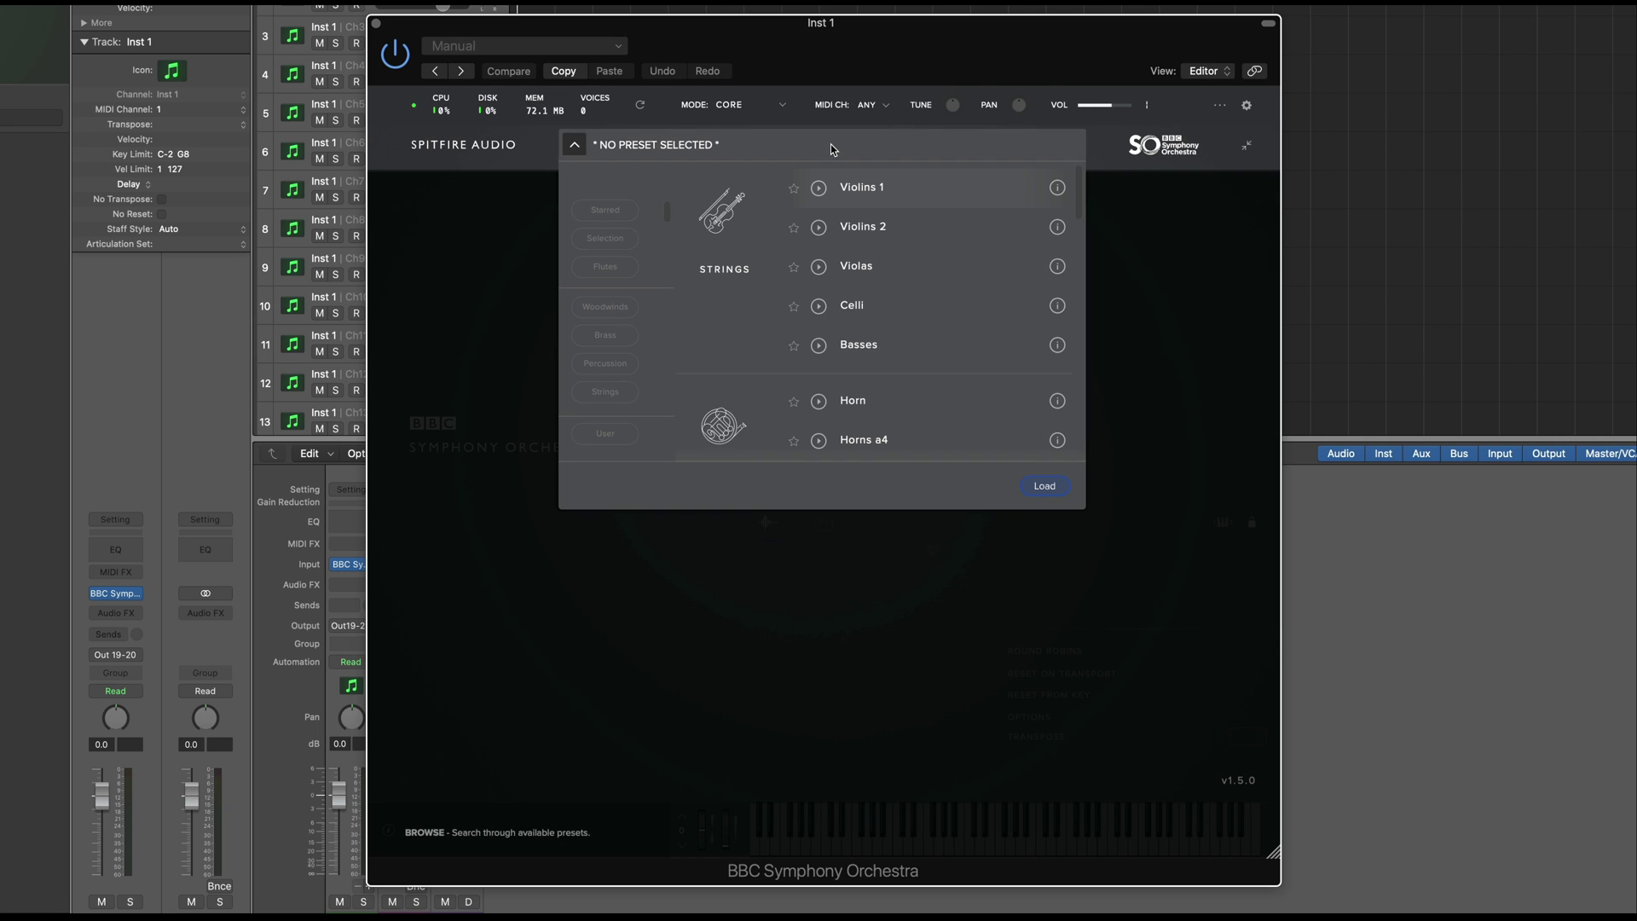
double_click(898, 191)
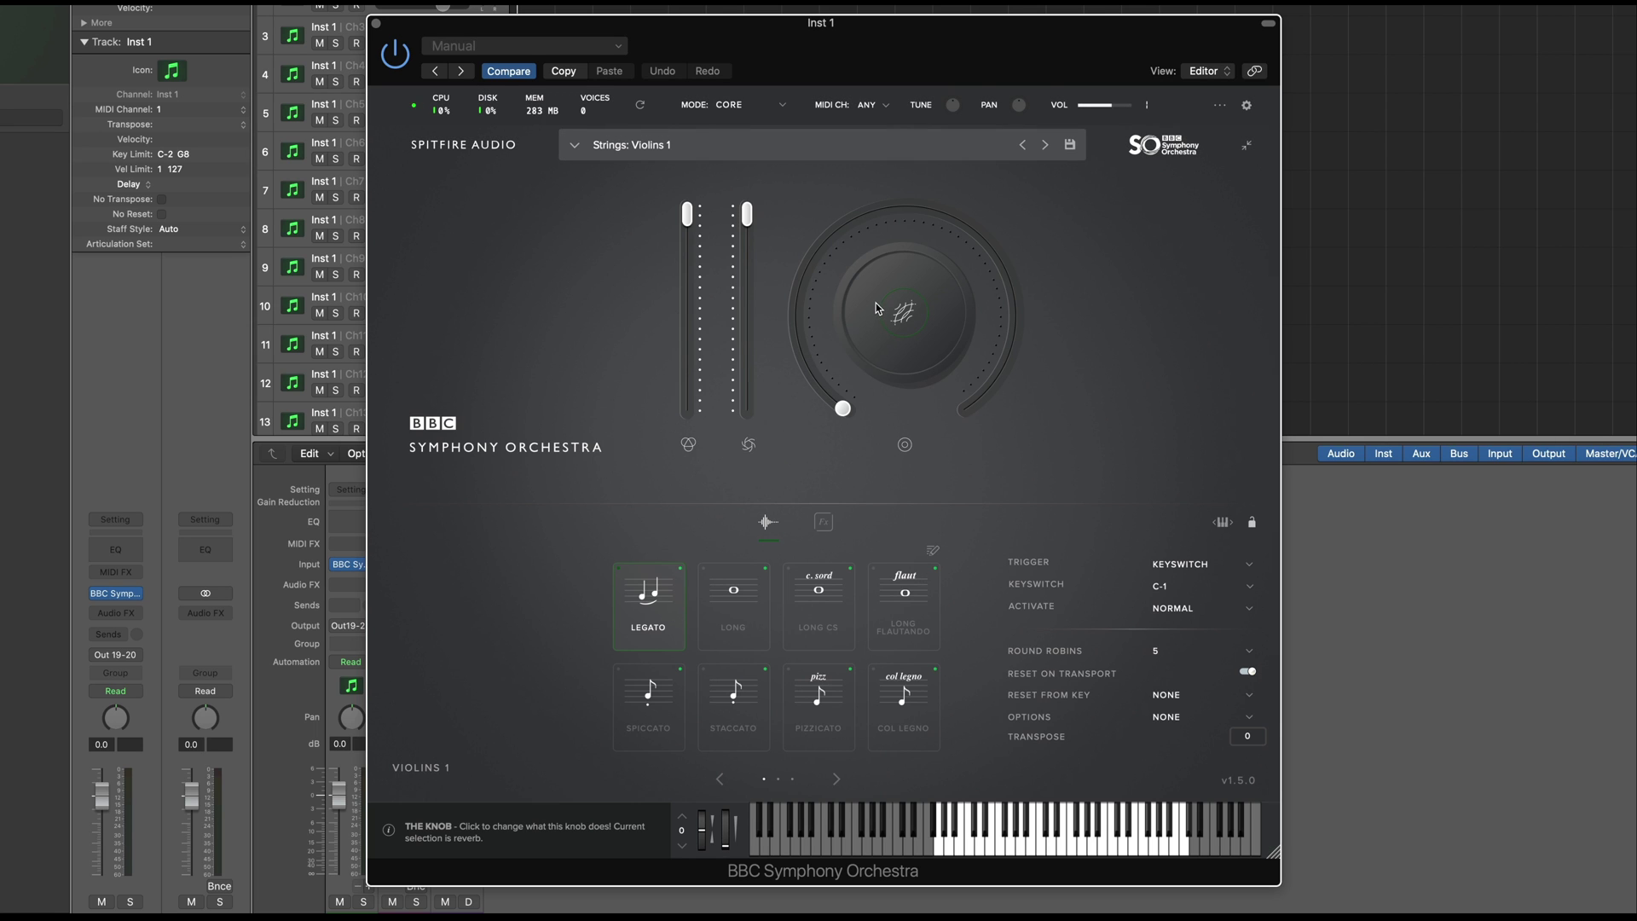
Step: Page through the Violins 1 techniques, ending on the last page
click(836, 778)
click(837, 779)
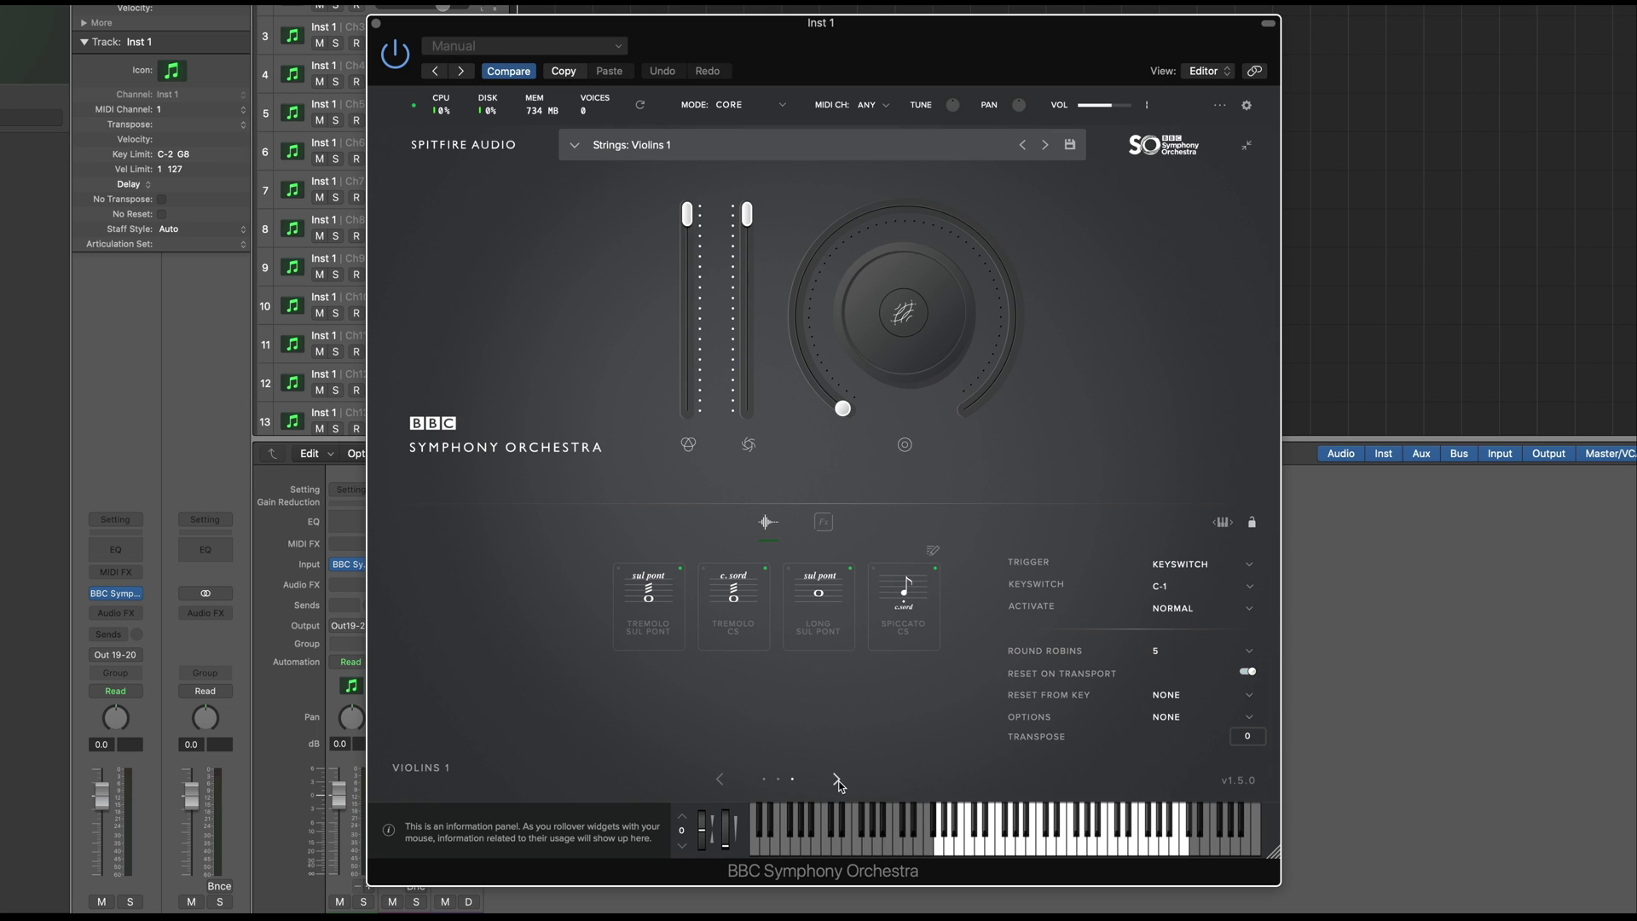
click(718, 780)
click(718, 780)
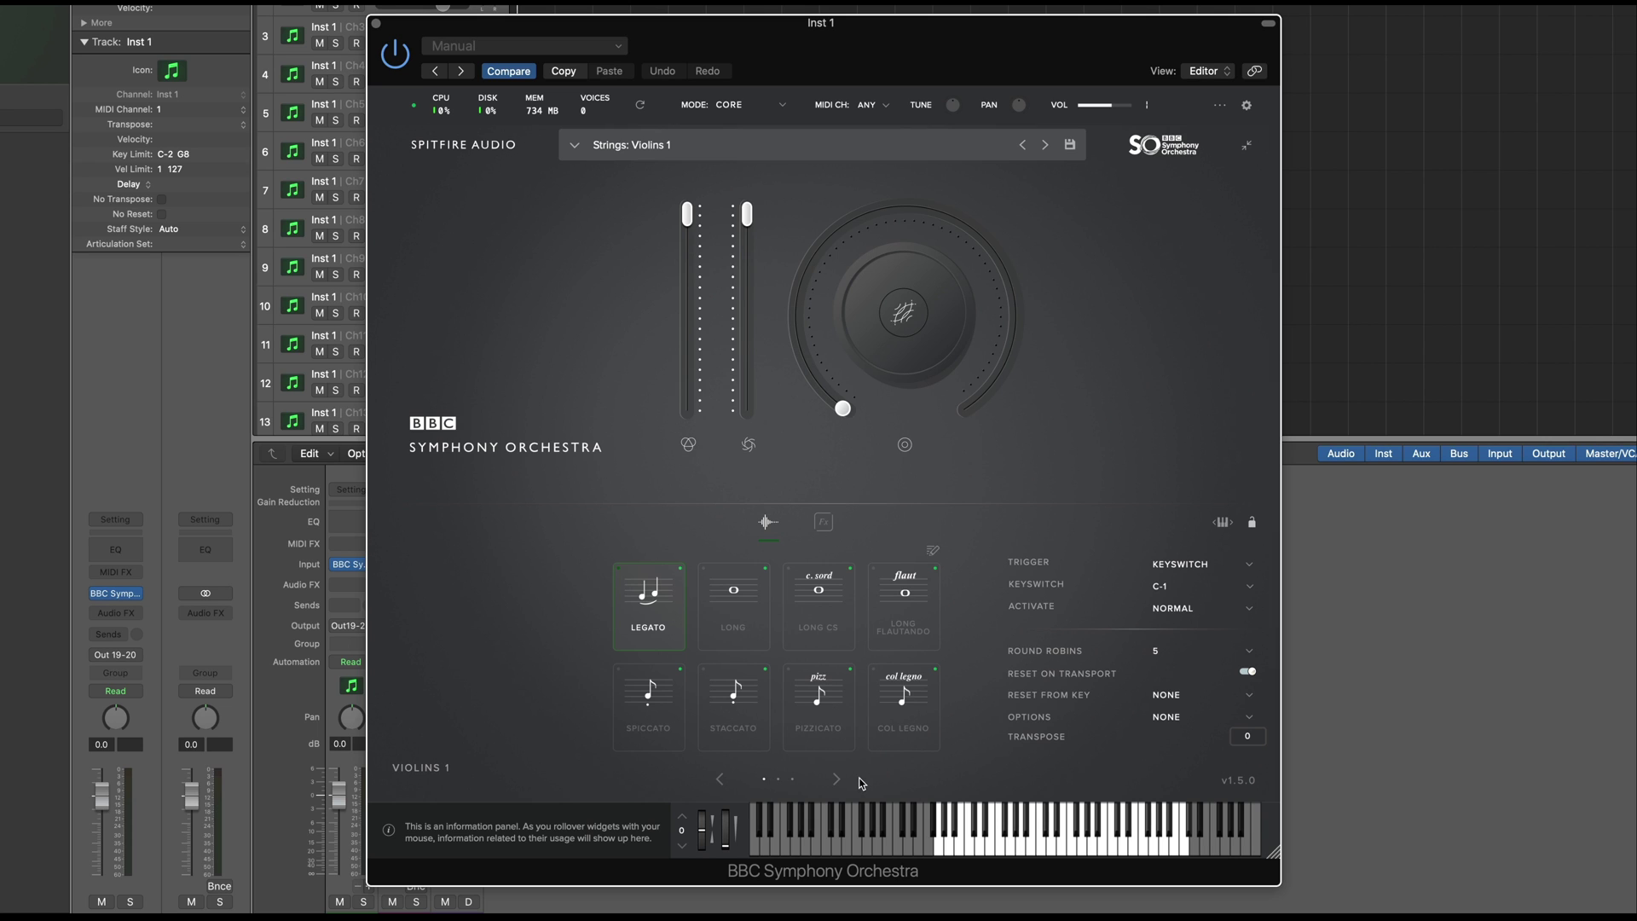
click(834, 779)
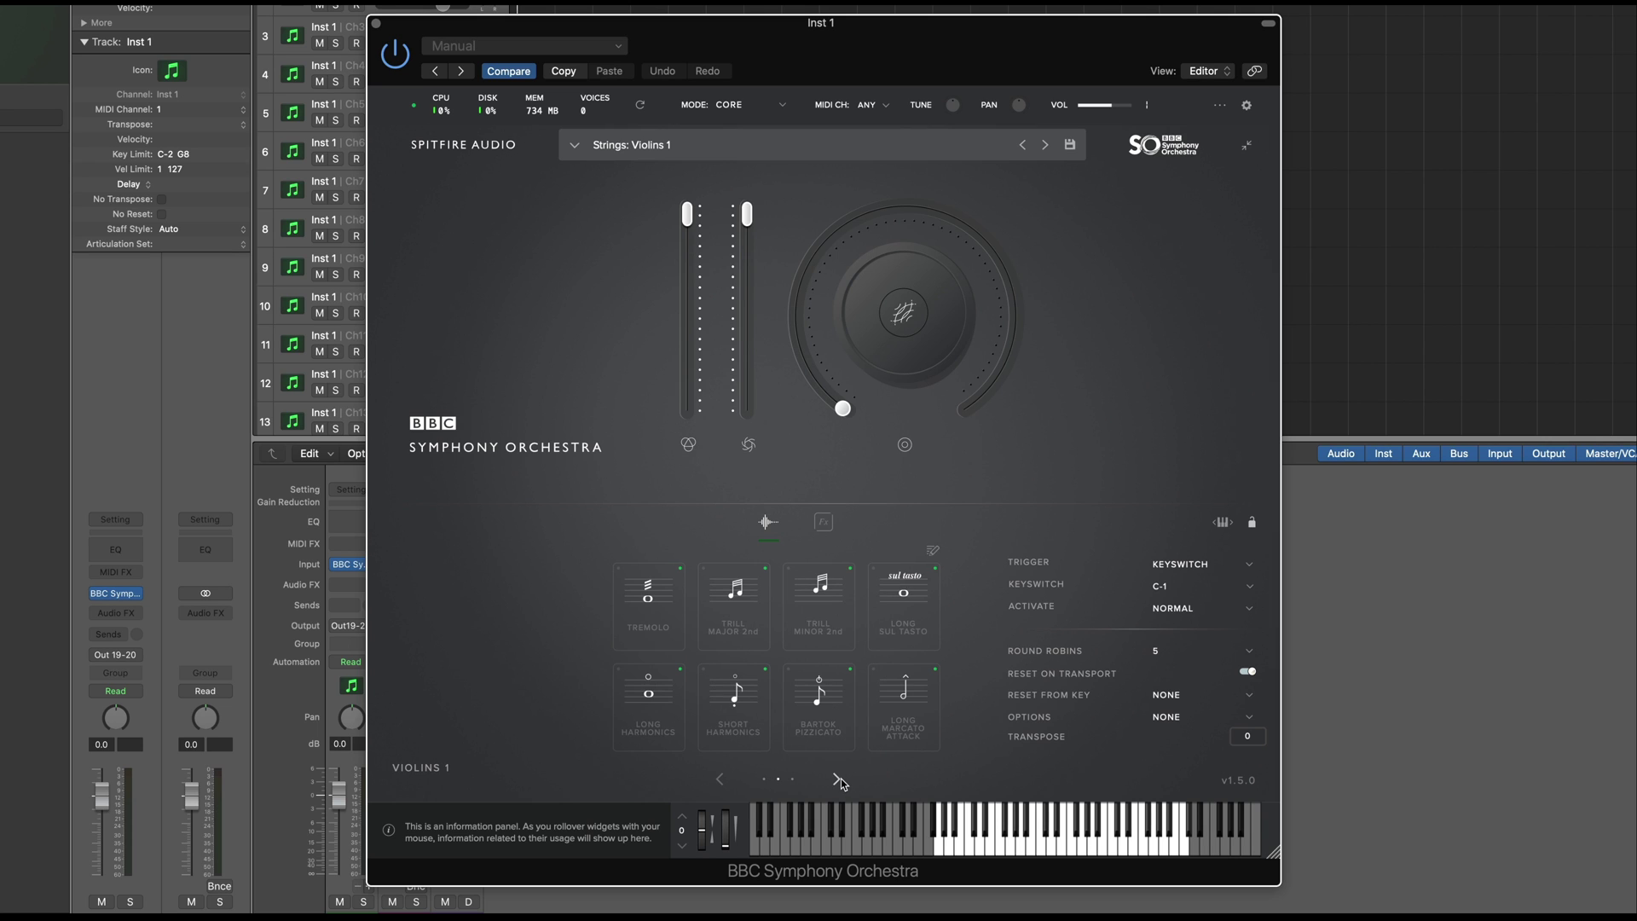
Step: Remove Trill Major 2nd and Trill Minor 2nd, save, and move the plugin window aside
click(934, 551)
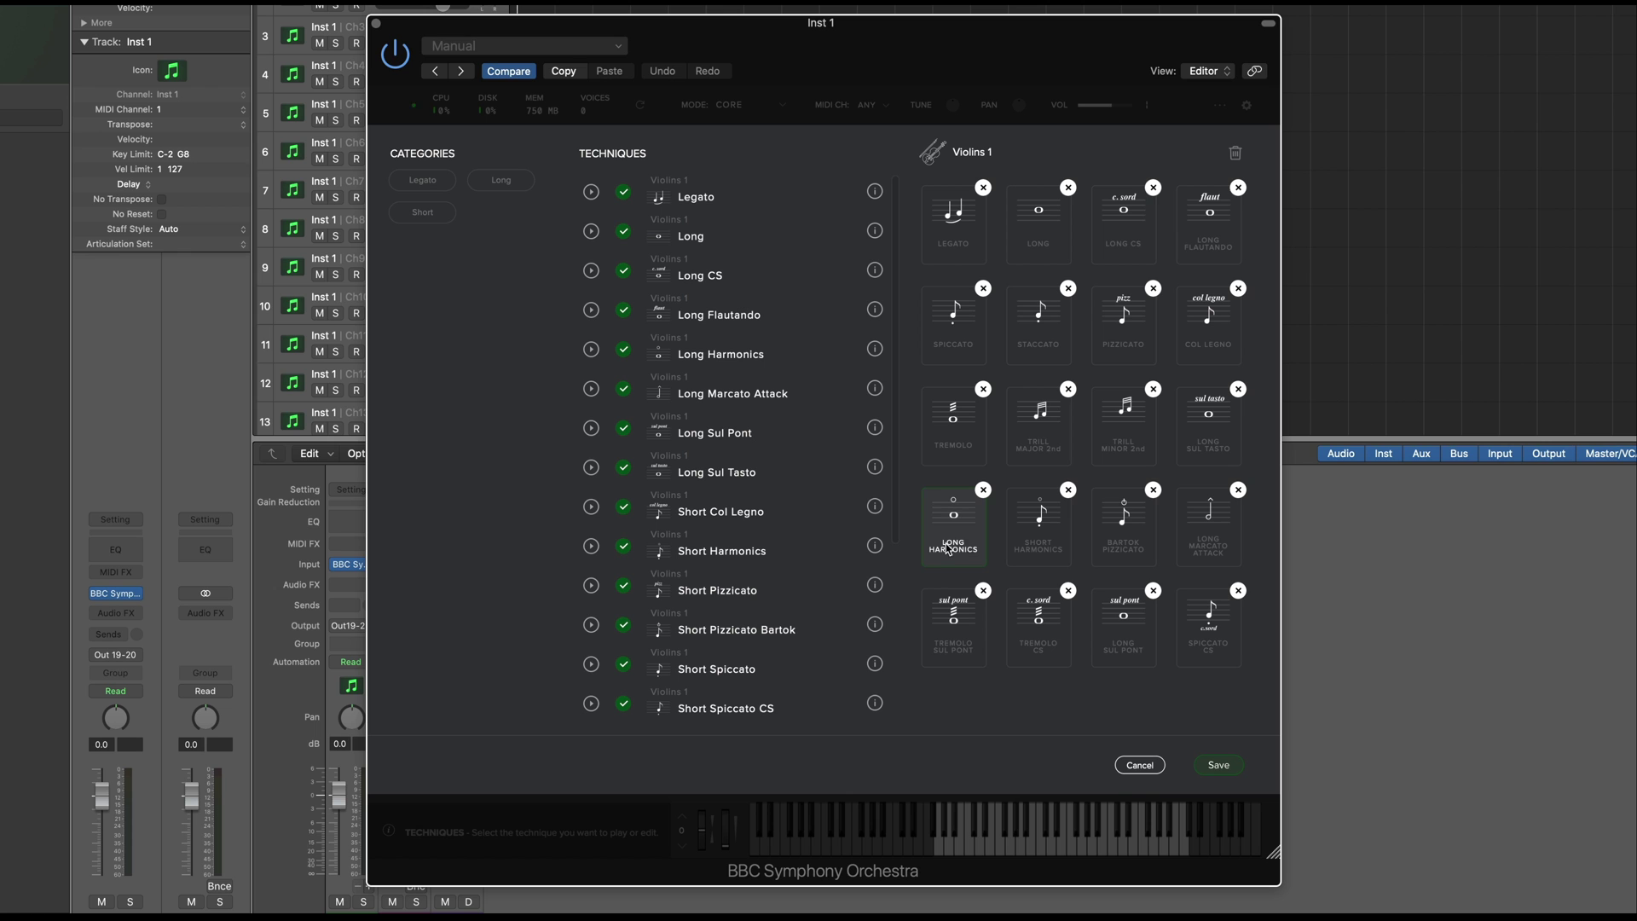
click(1069, 388)
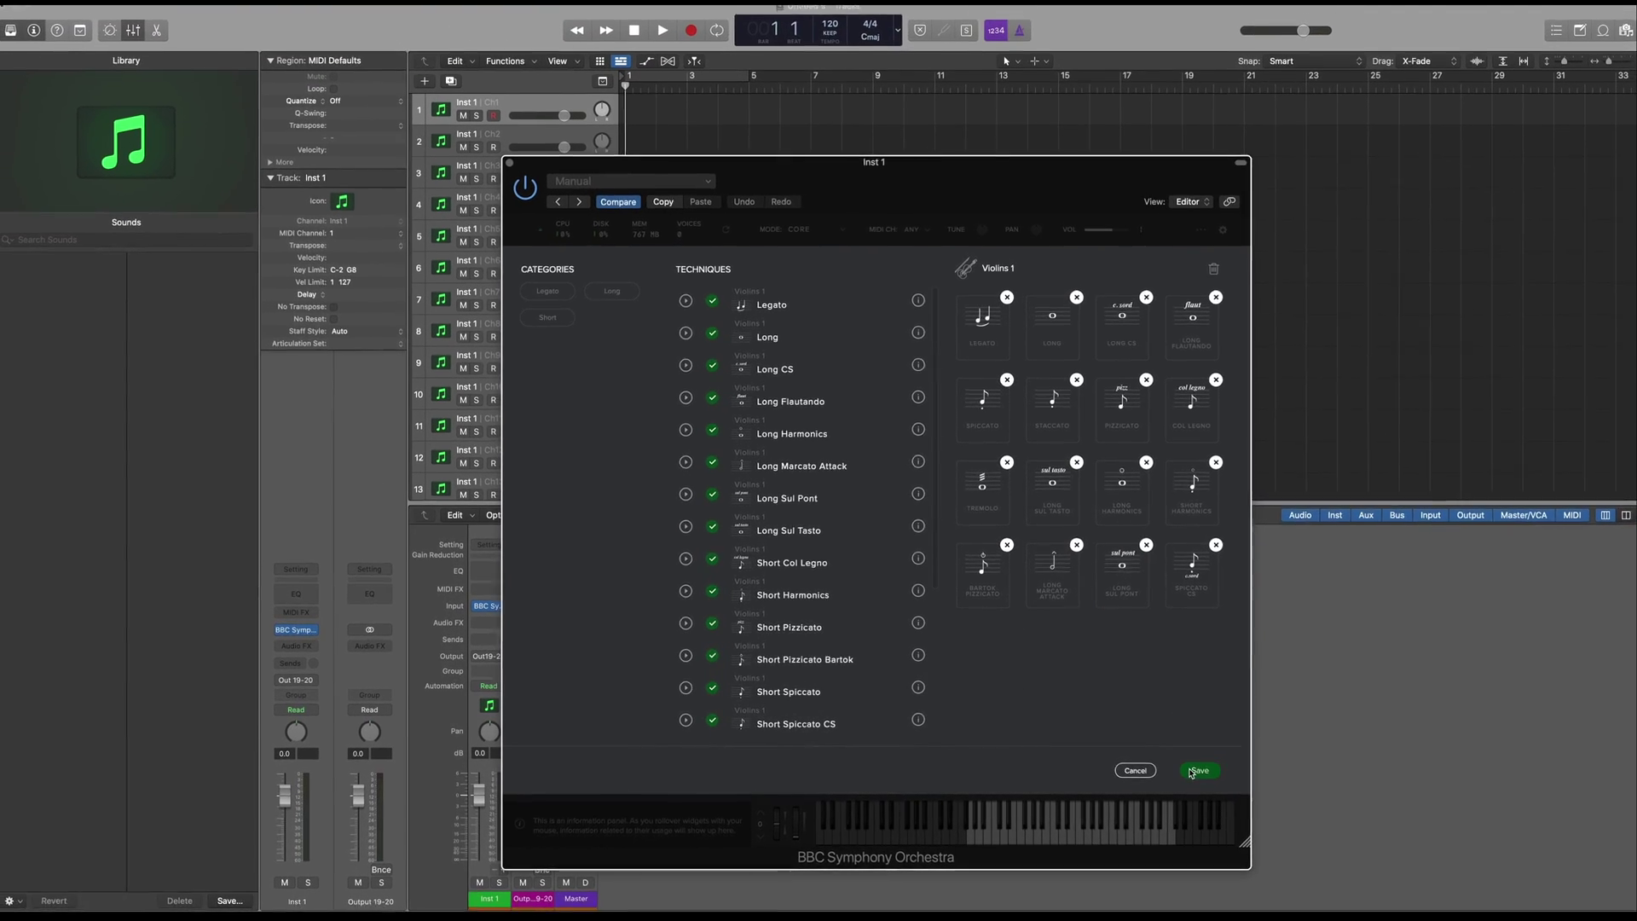
click(1206, 771)
drag(937, 162, 1180, 54)
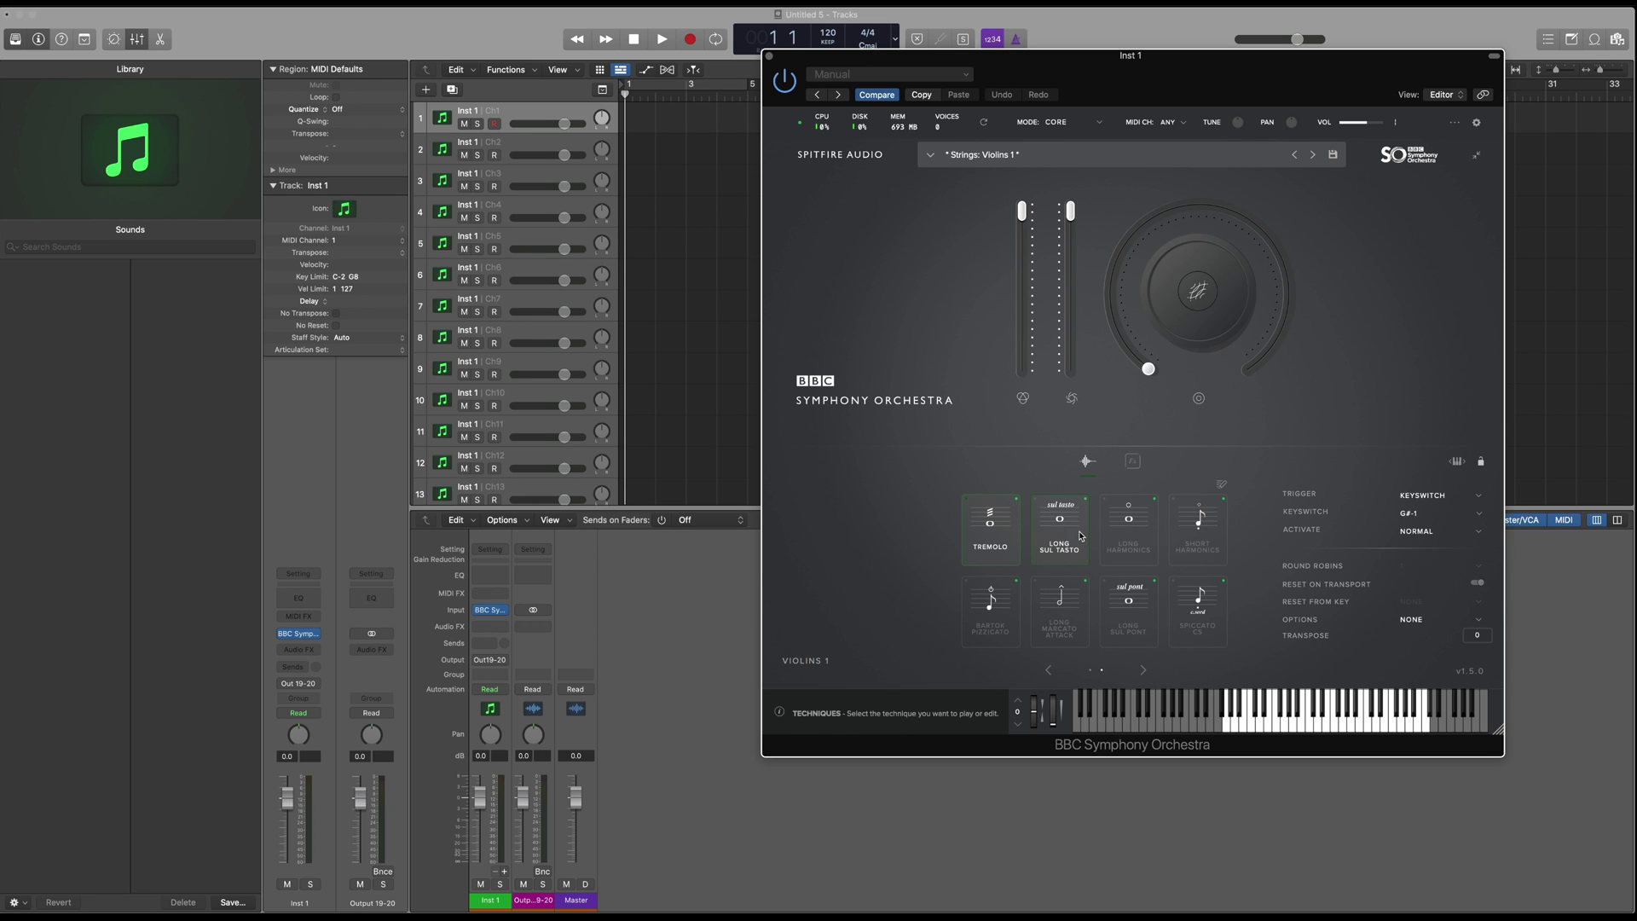
click(1047, 668)
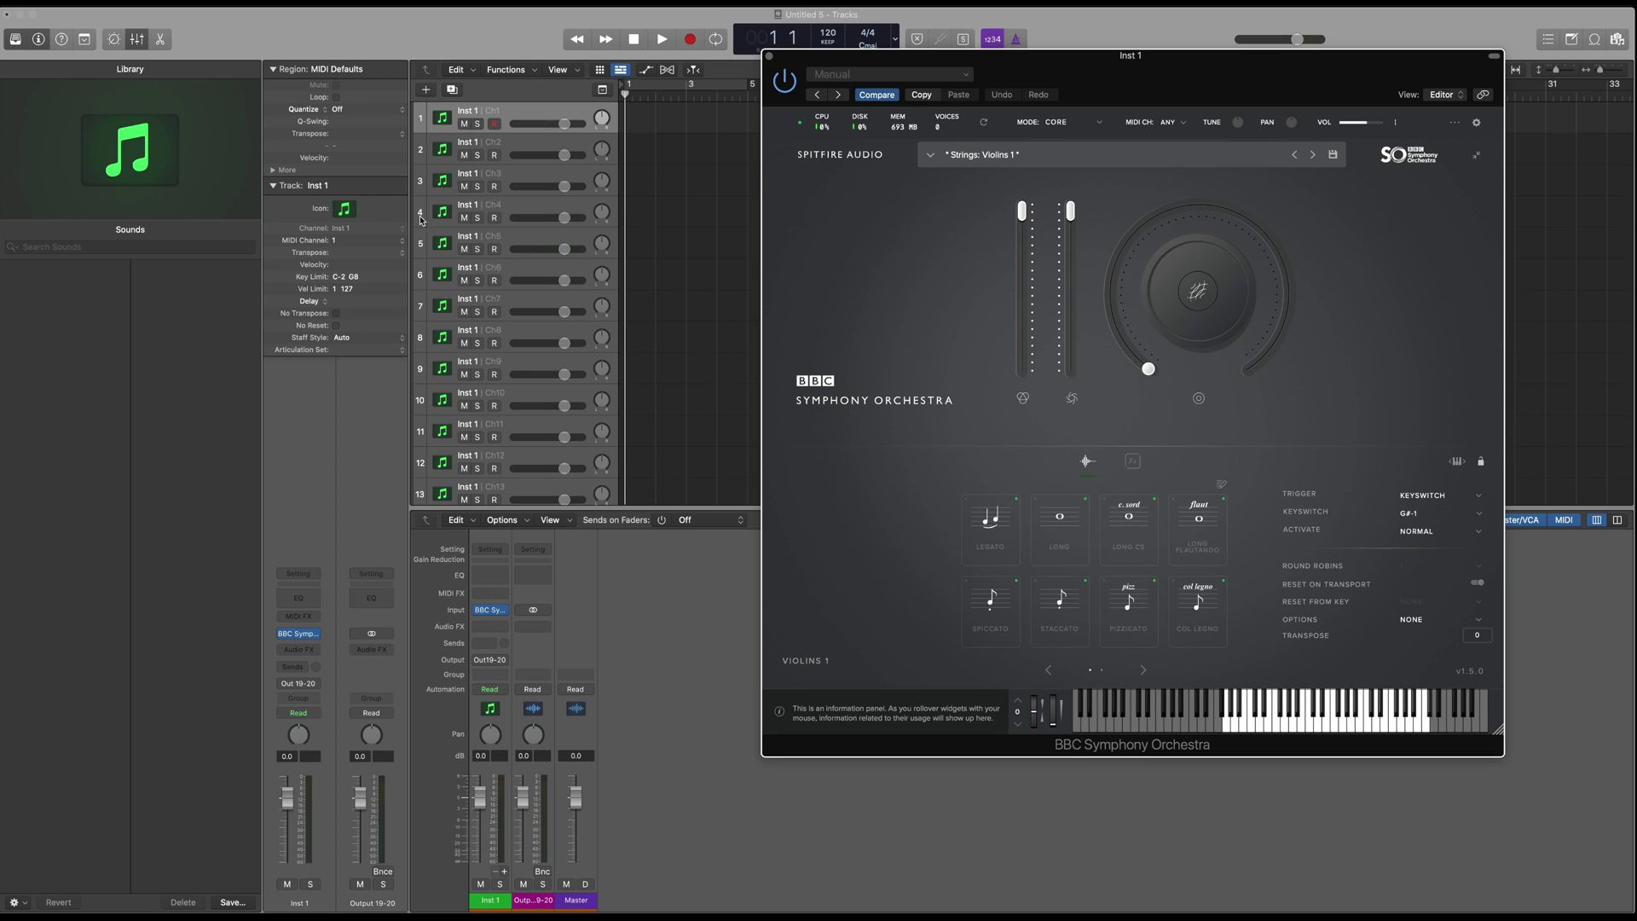
scroll(539, 425, down, 5)
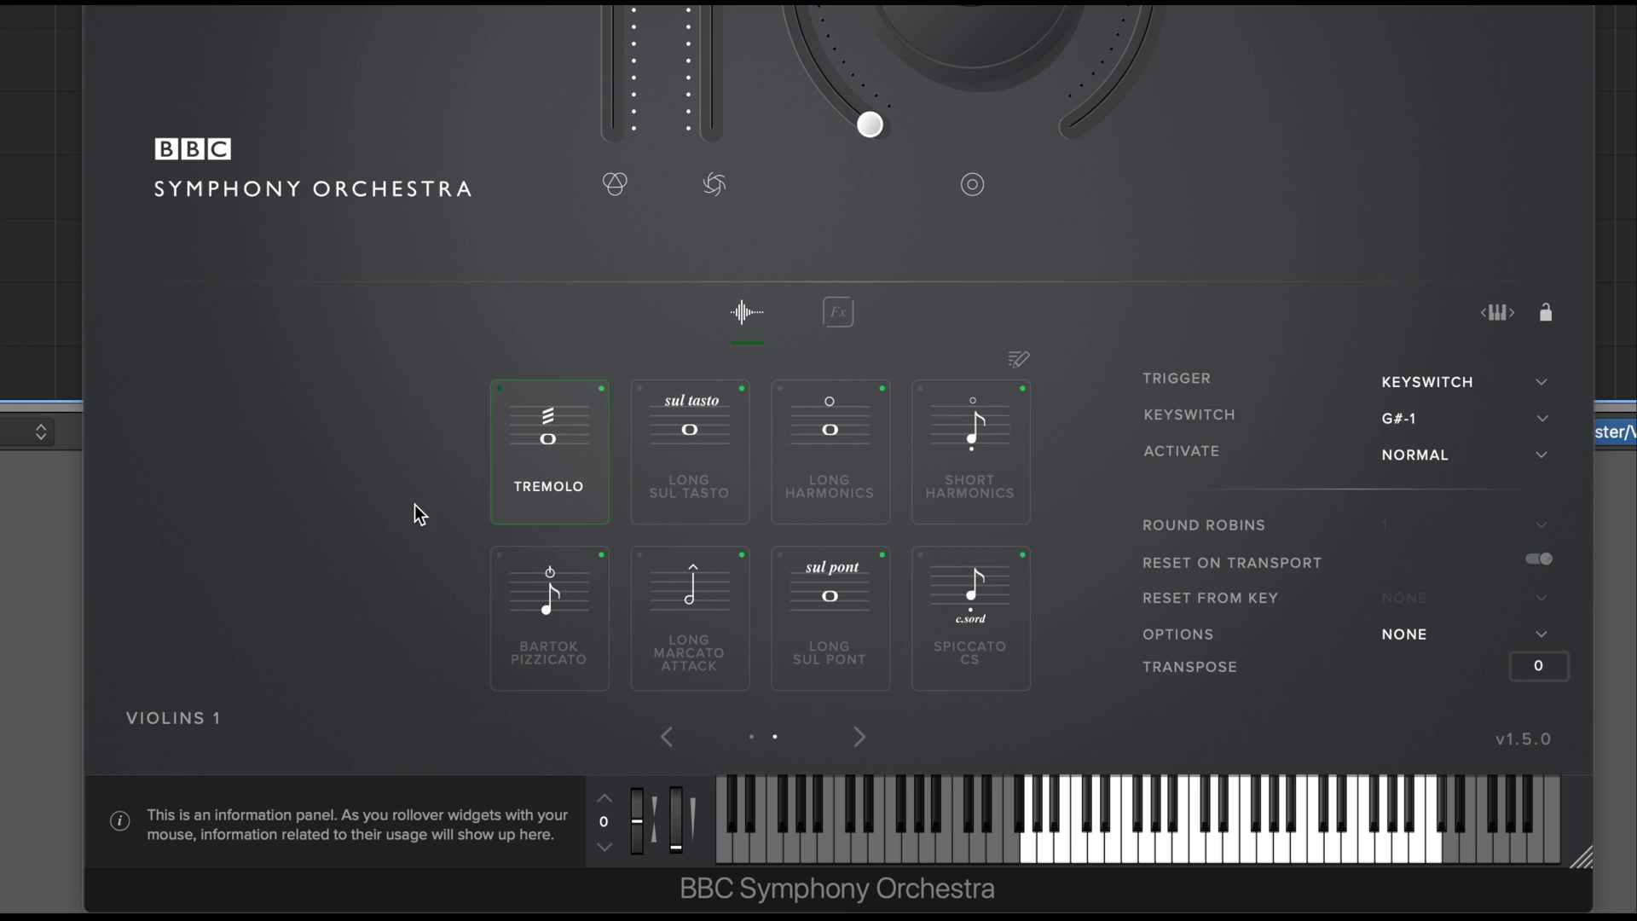
Step: Set the Legato technique to trigger by MIDI Channel instead of keyswitch
click(665, 743)
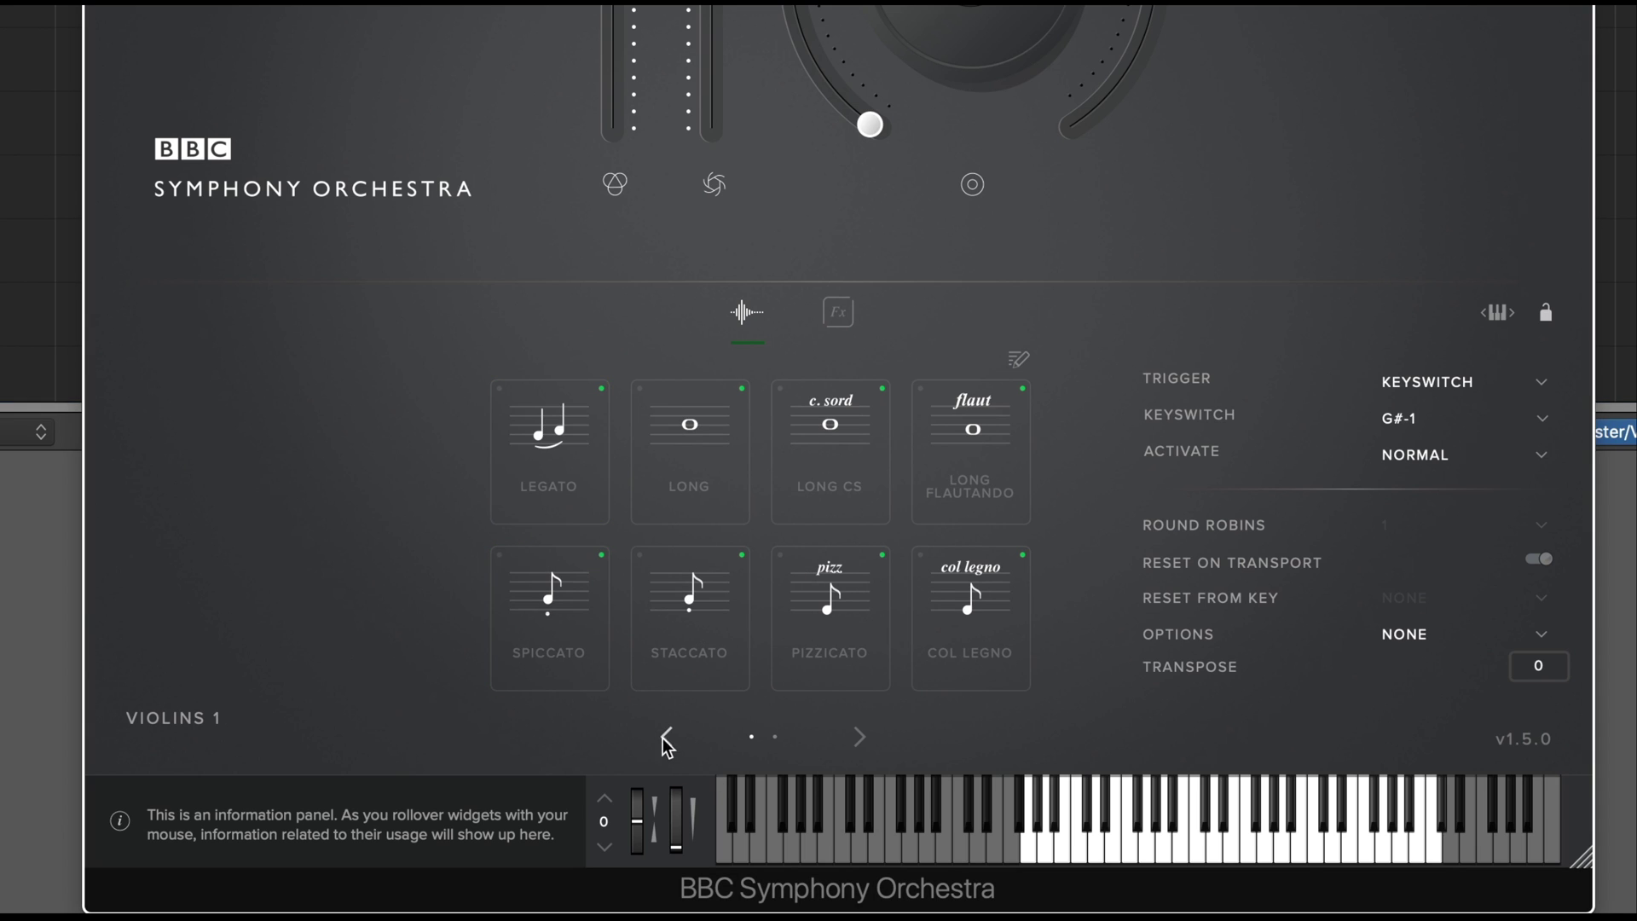
click(565, 495)
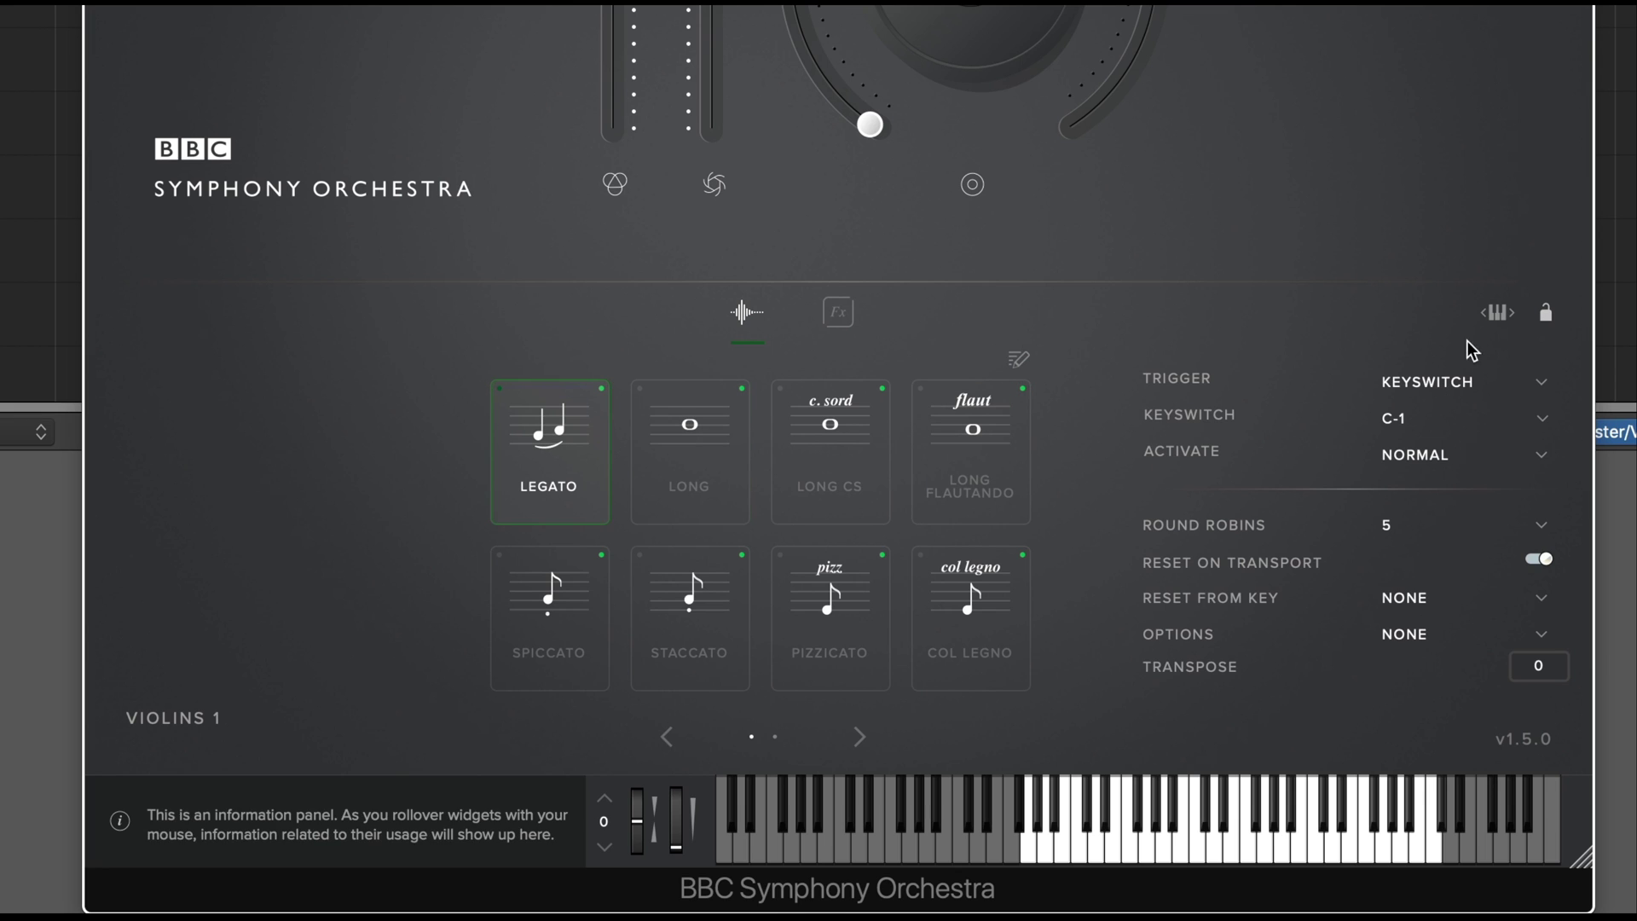
click(1445, 376)
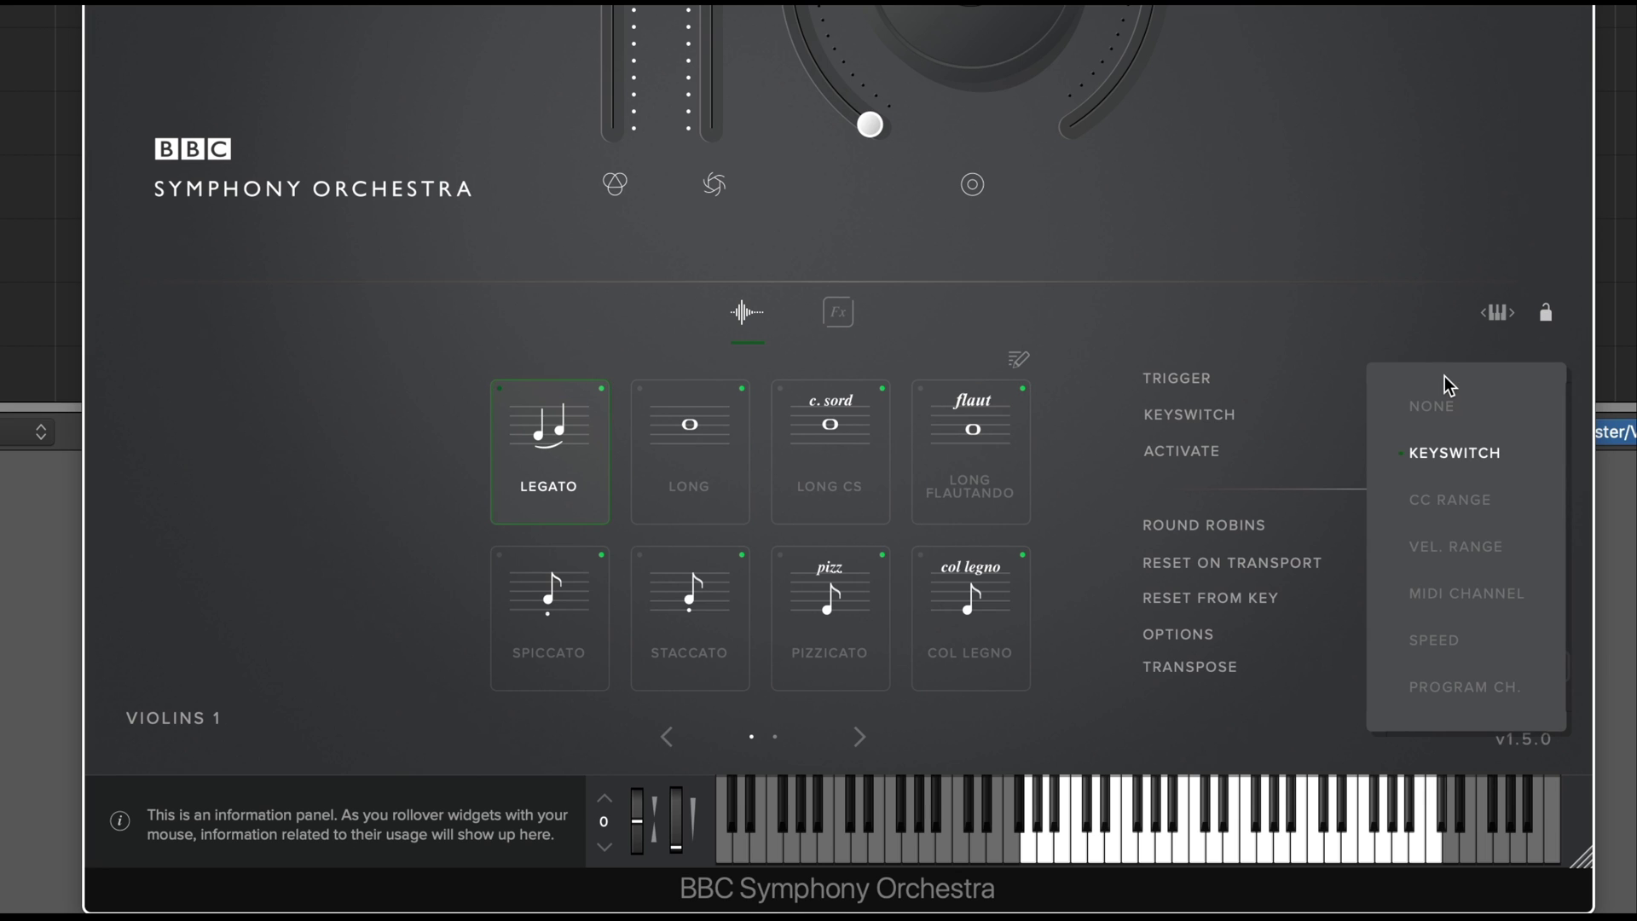
click(1487, 593)
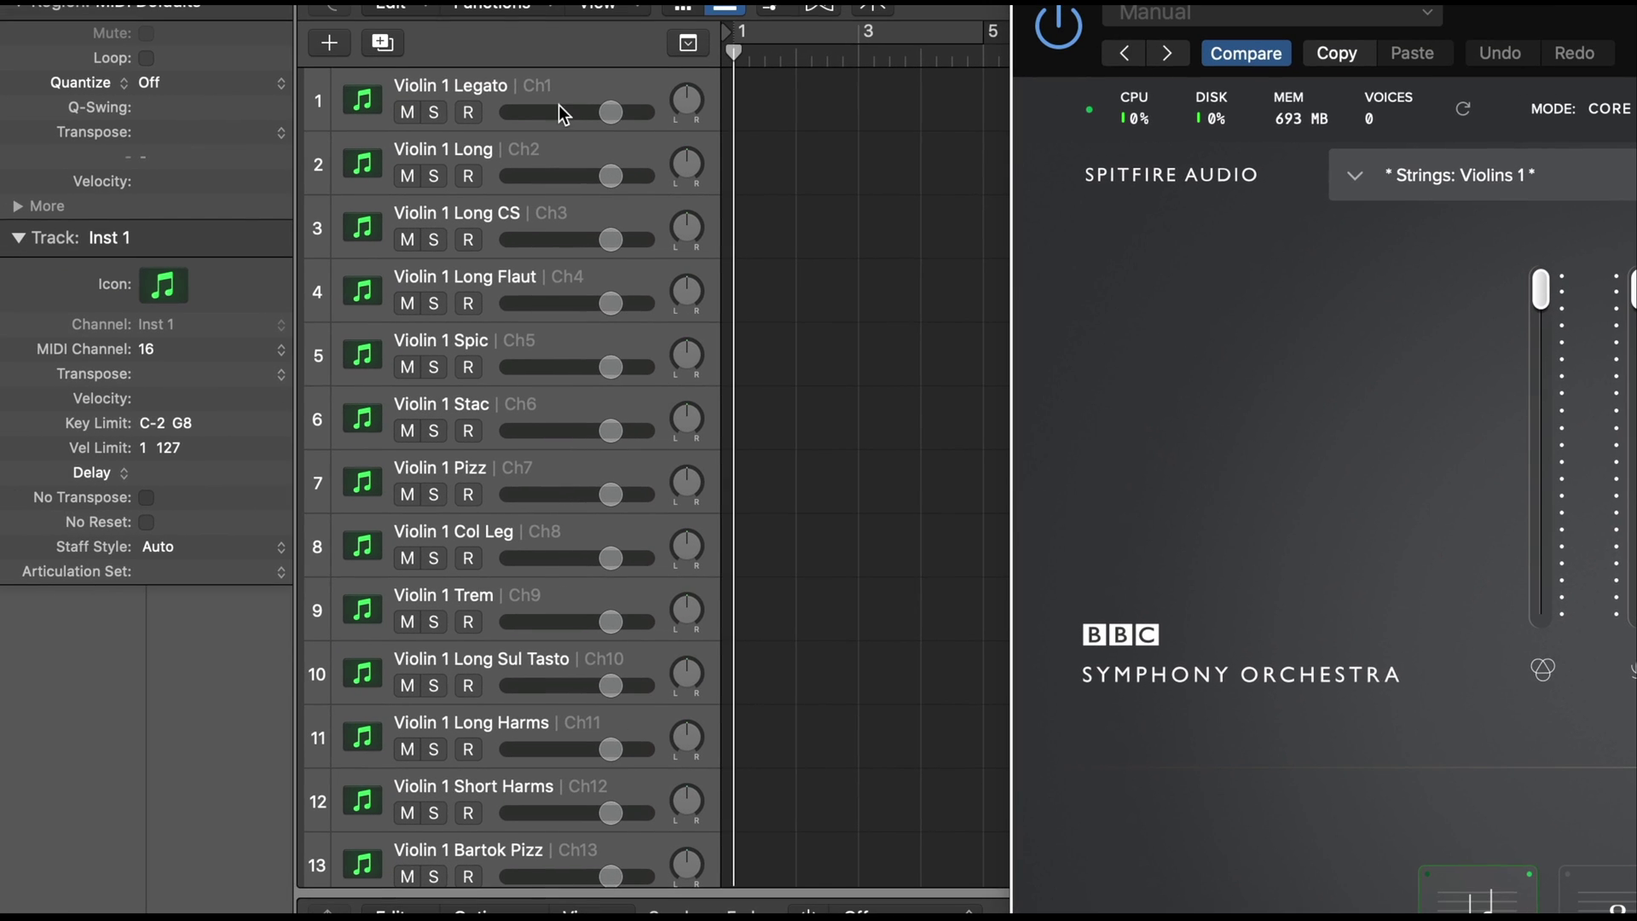
Step: Set the Long technique to trigger on MIDI channel 2
click(524, 93)
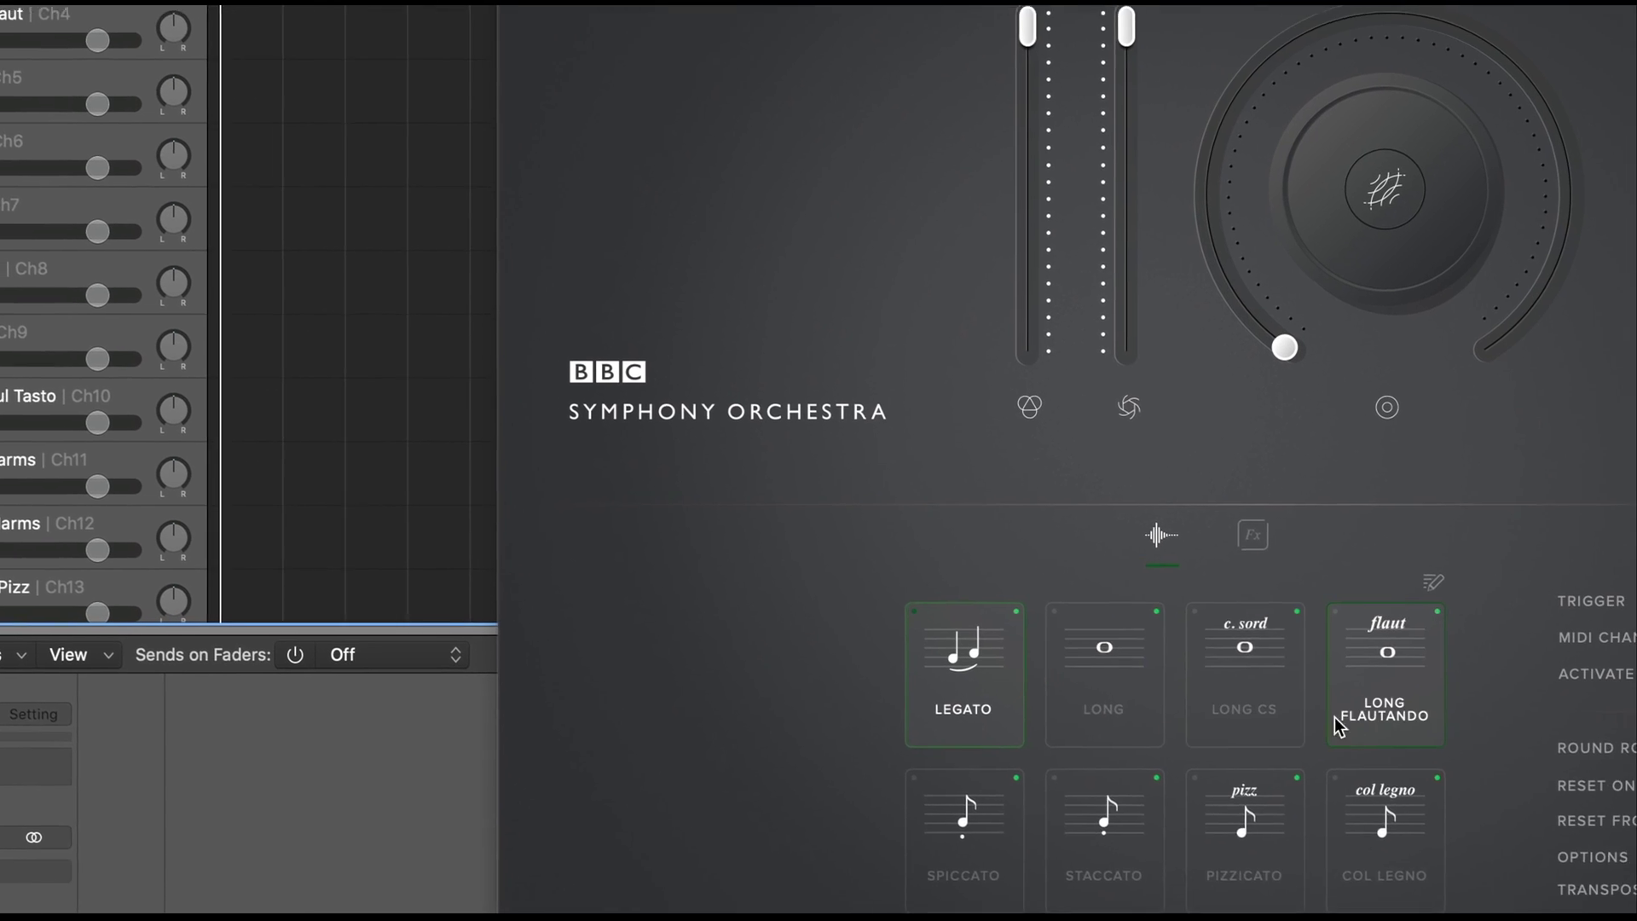
click(1599, 531)
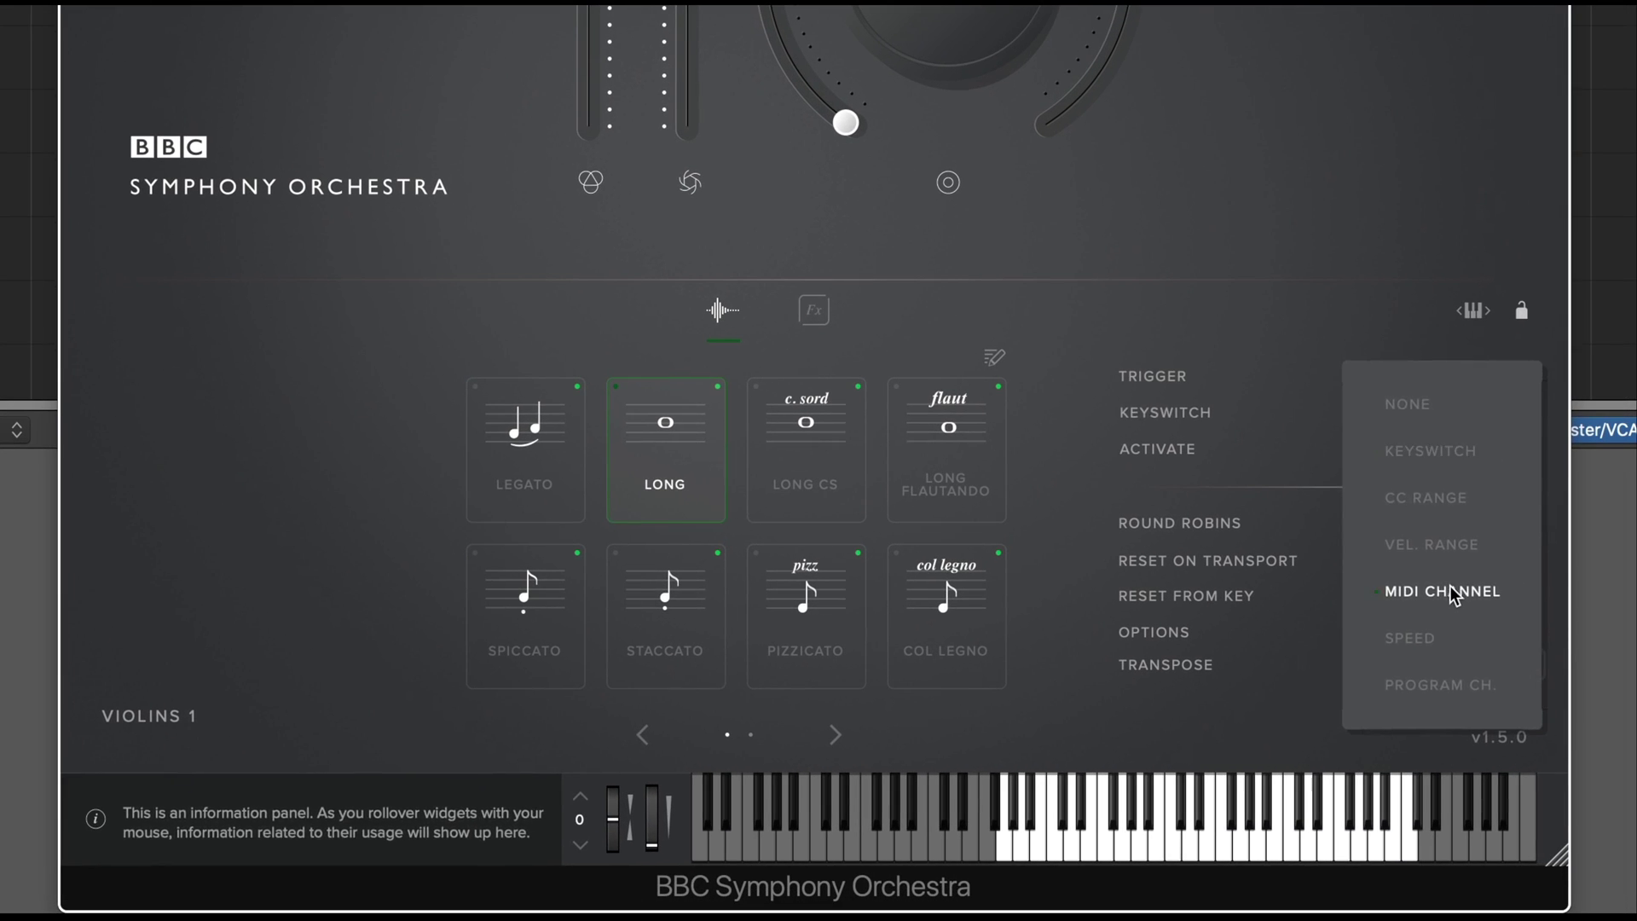
click(1462, 555)
click(1422, 415)
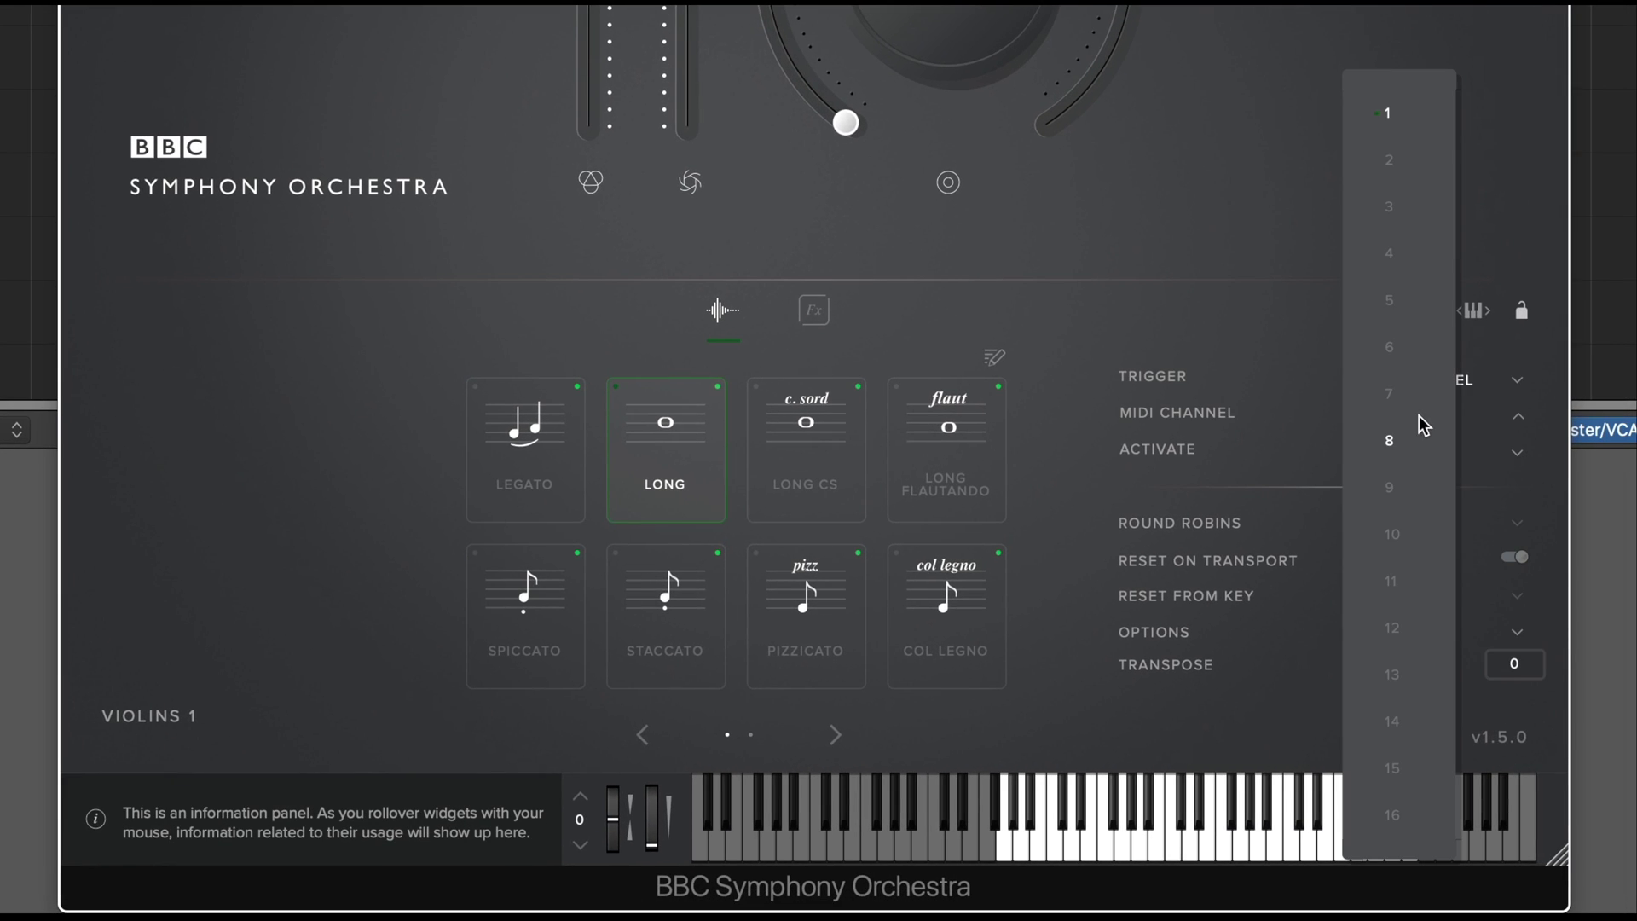
click(1359, 167)
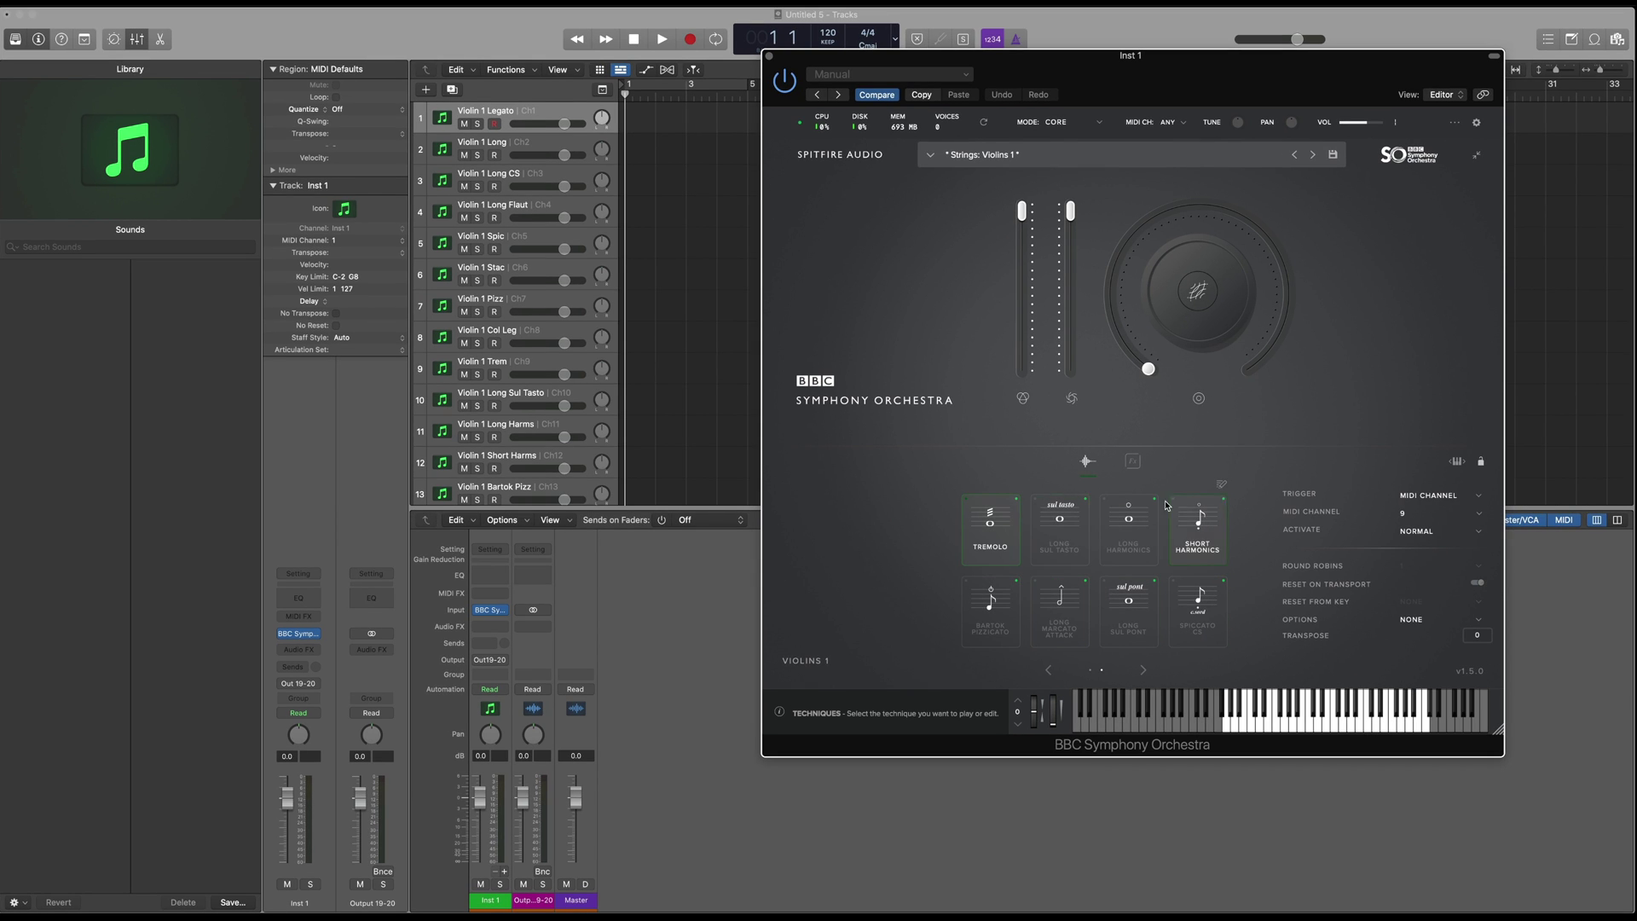
Step: Route the Inst 1 instrument channel to Stereo Output
click(1048, 674)
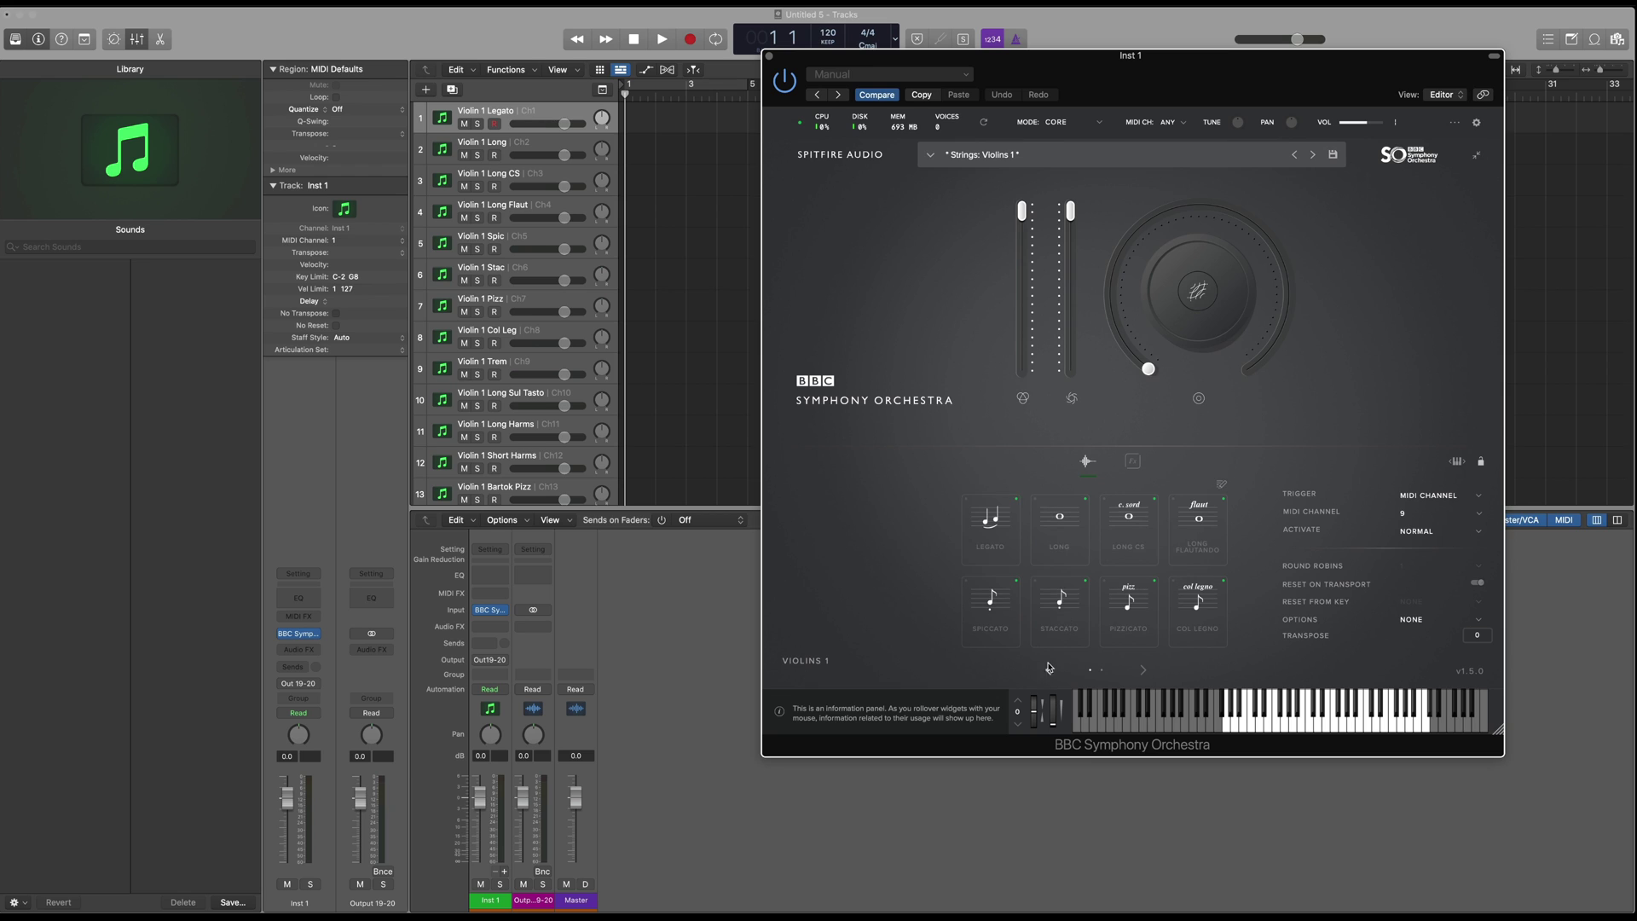
click(527, 113)
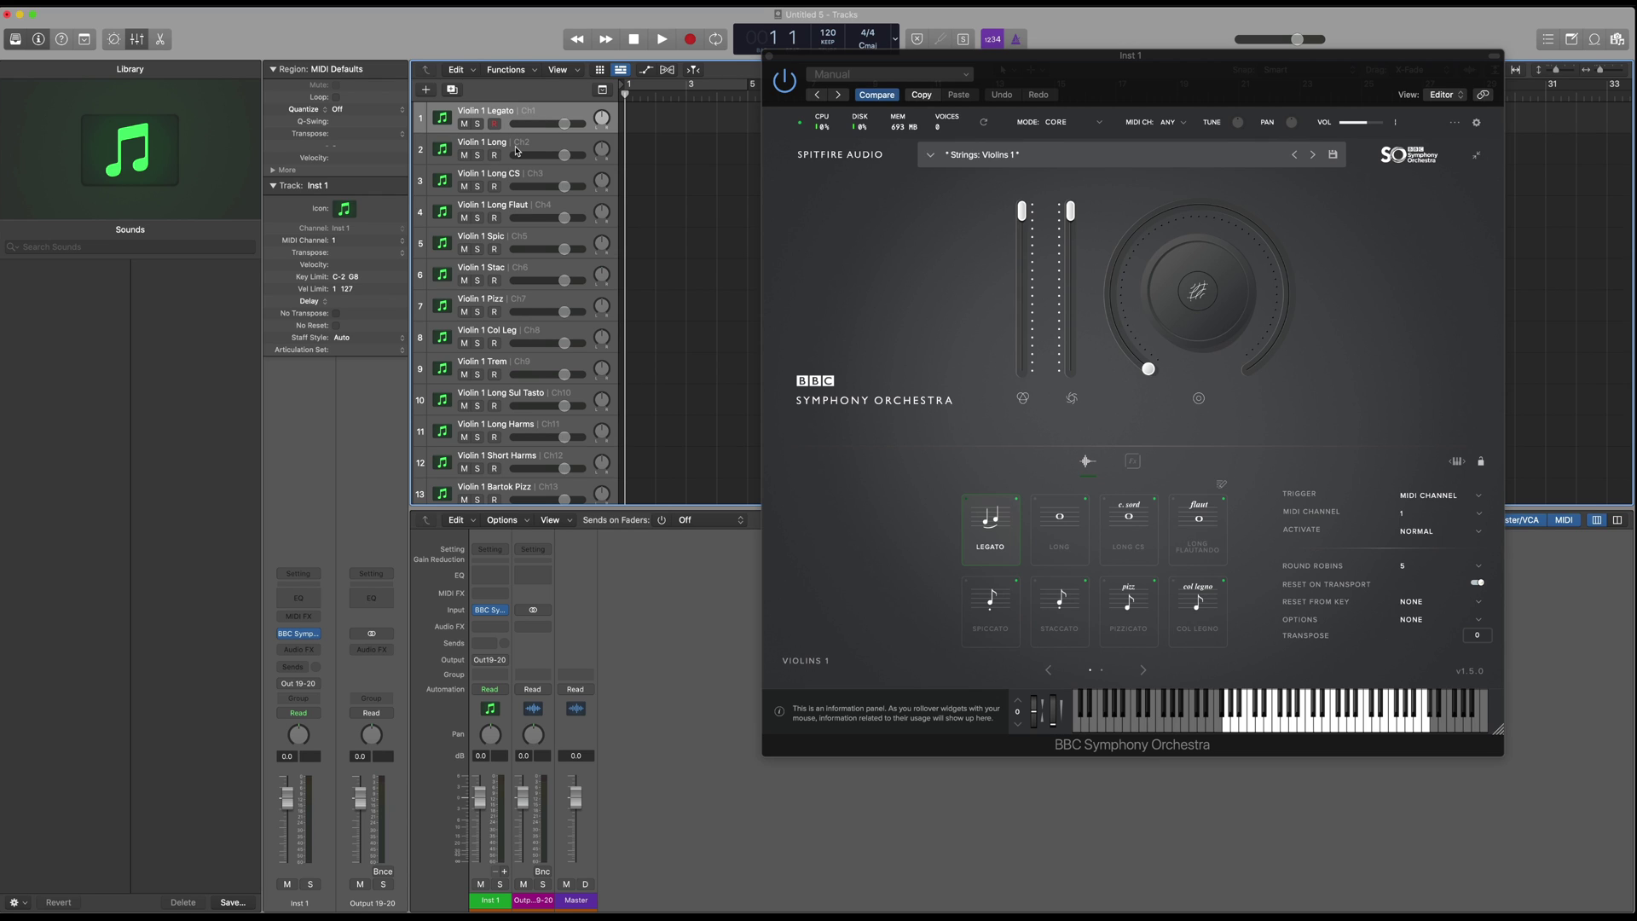
click(498, 661)
mouse_move(501, 696)
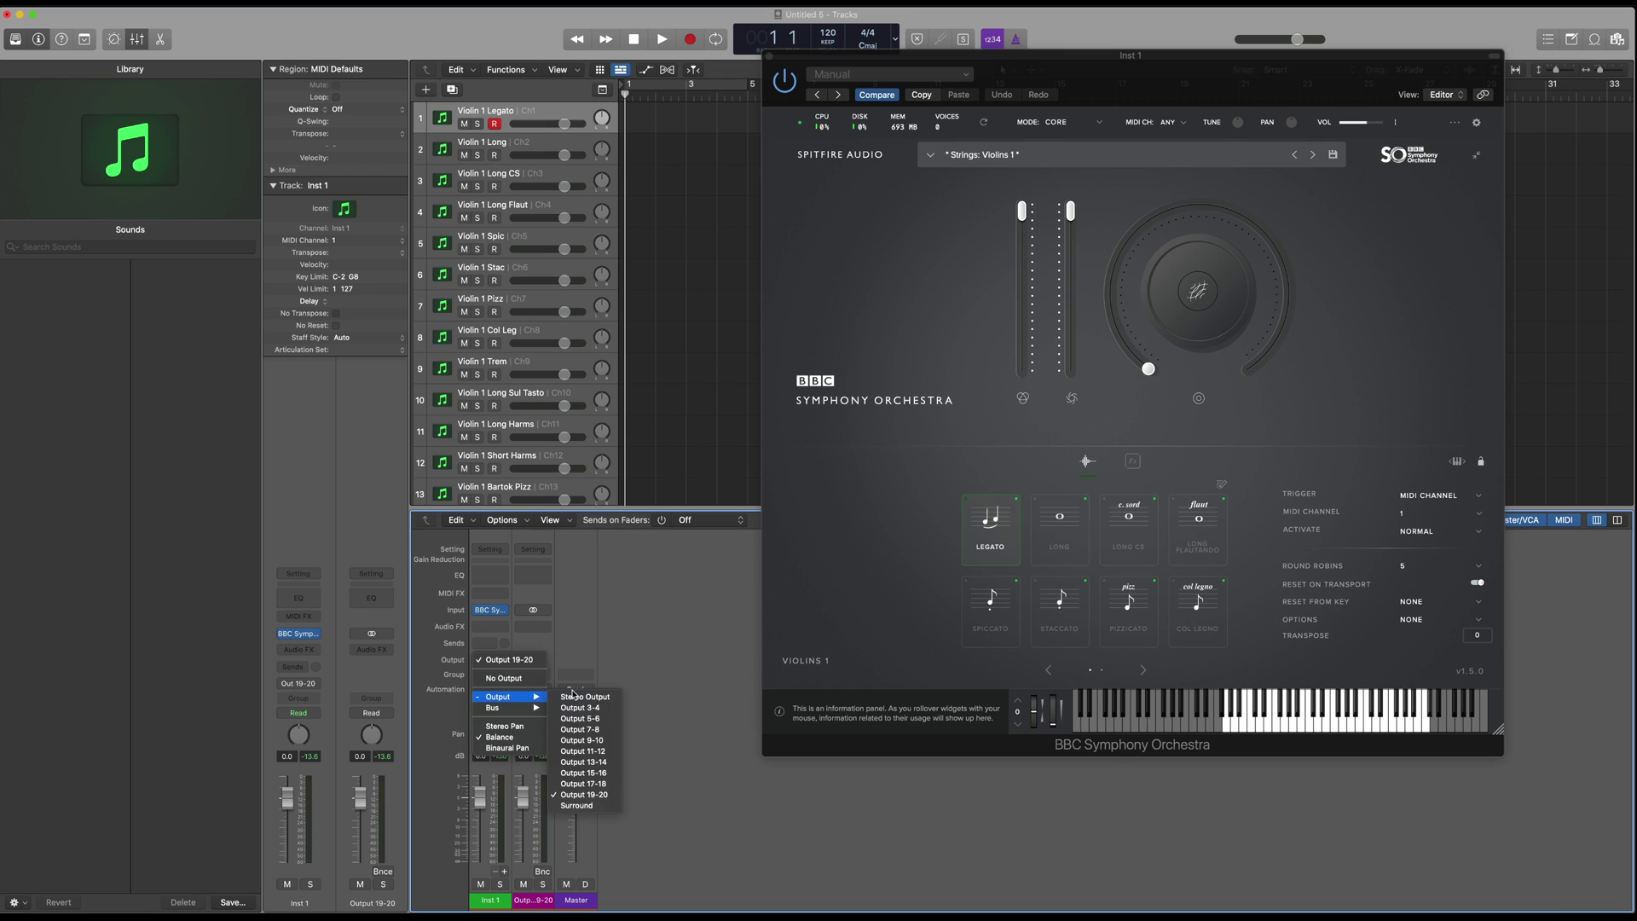
click(574, 697)
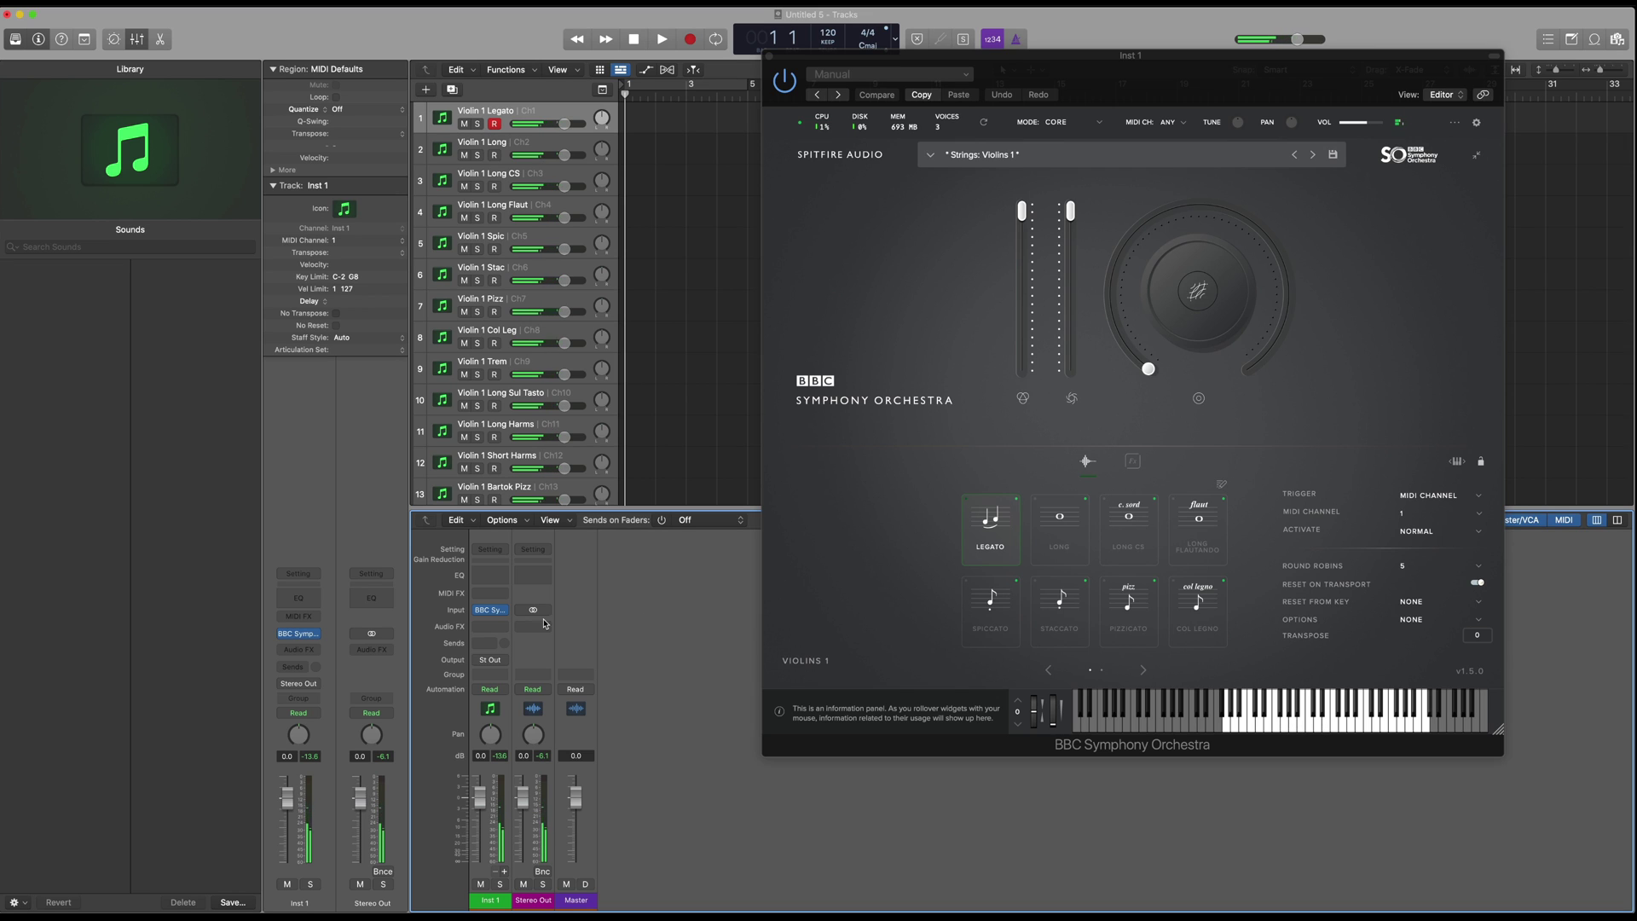
Step: Check articulation switching on the Pizz, Bartok Pizz and Spic CS tracks
click(506, 303)
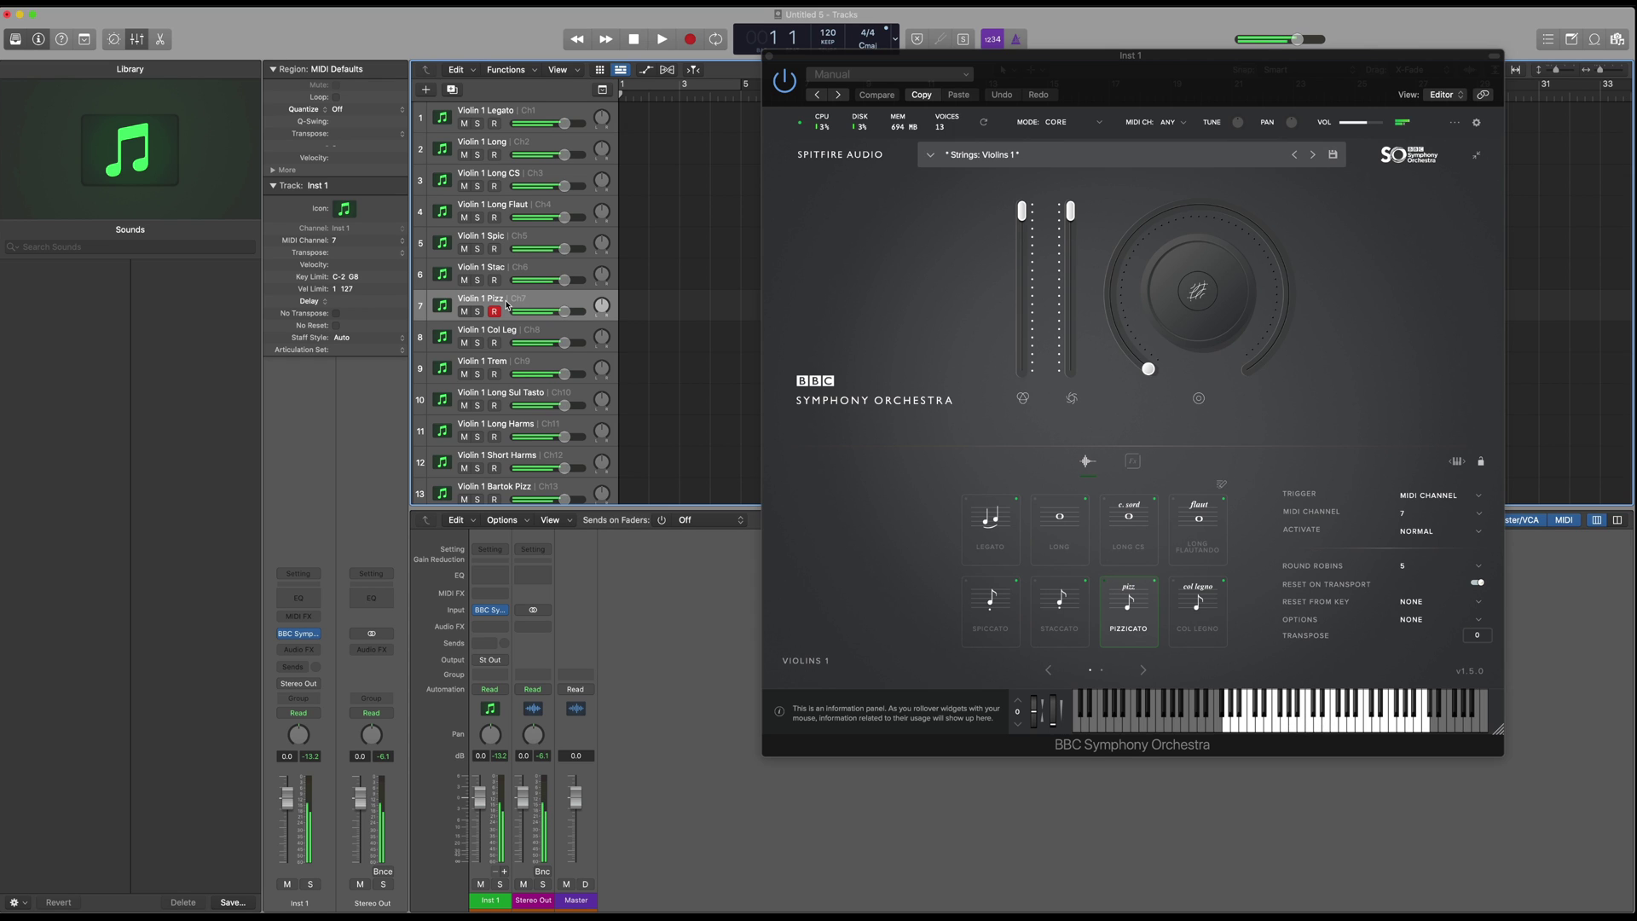
scroll(515, 364, down, 3)
click(515, 418)
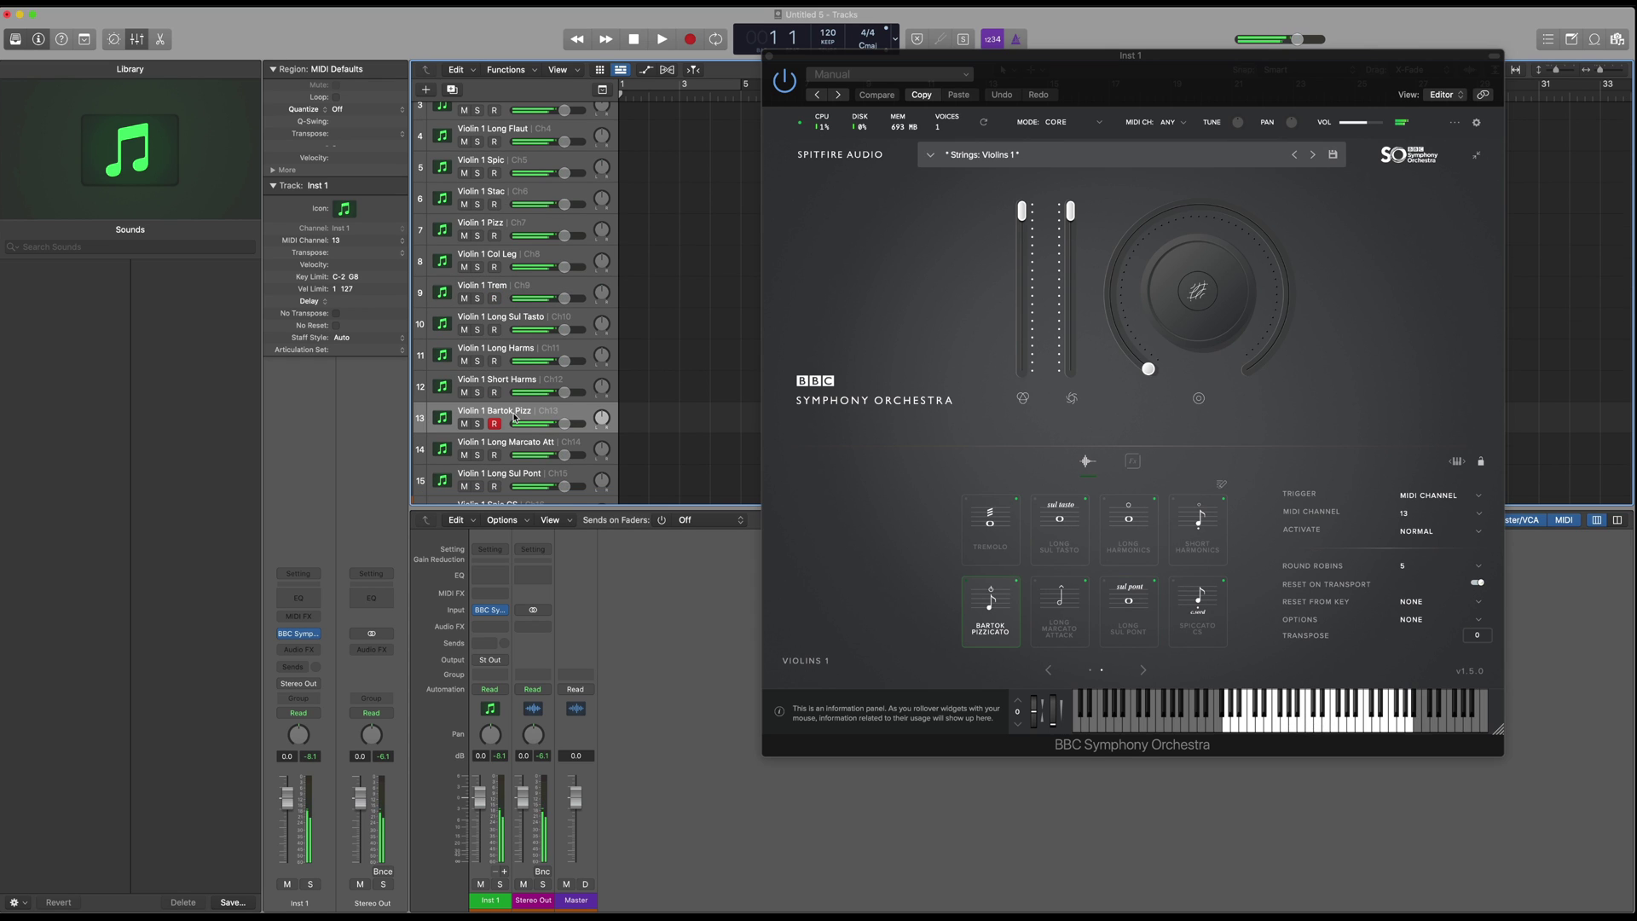
key(Down)
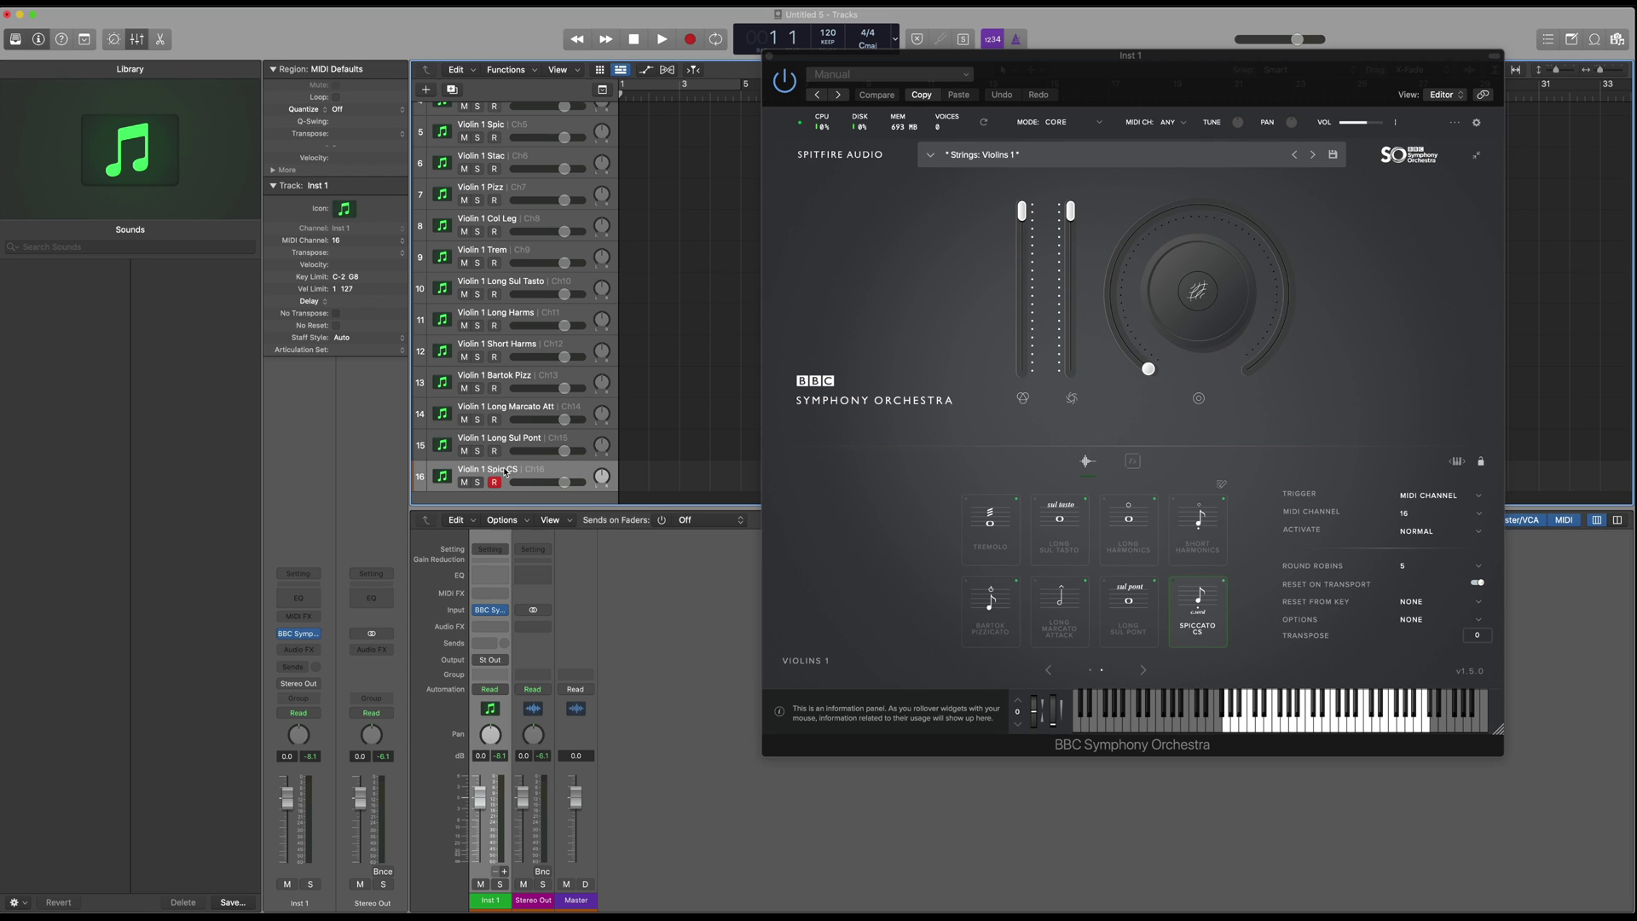
key(Down)
key(Down)
scroll(506, 401, up, 3)
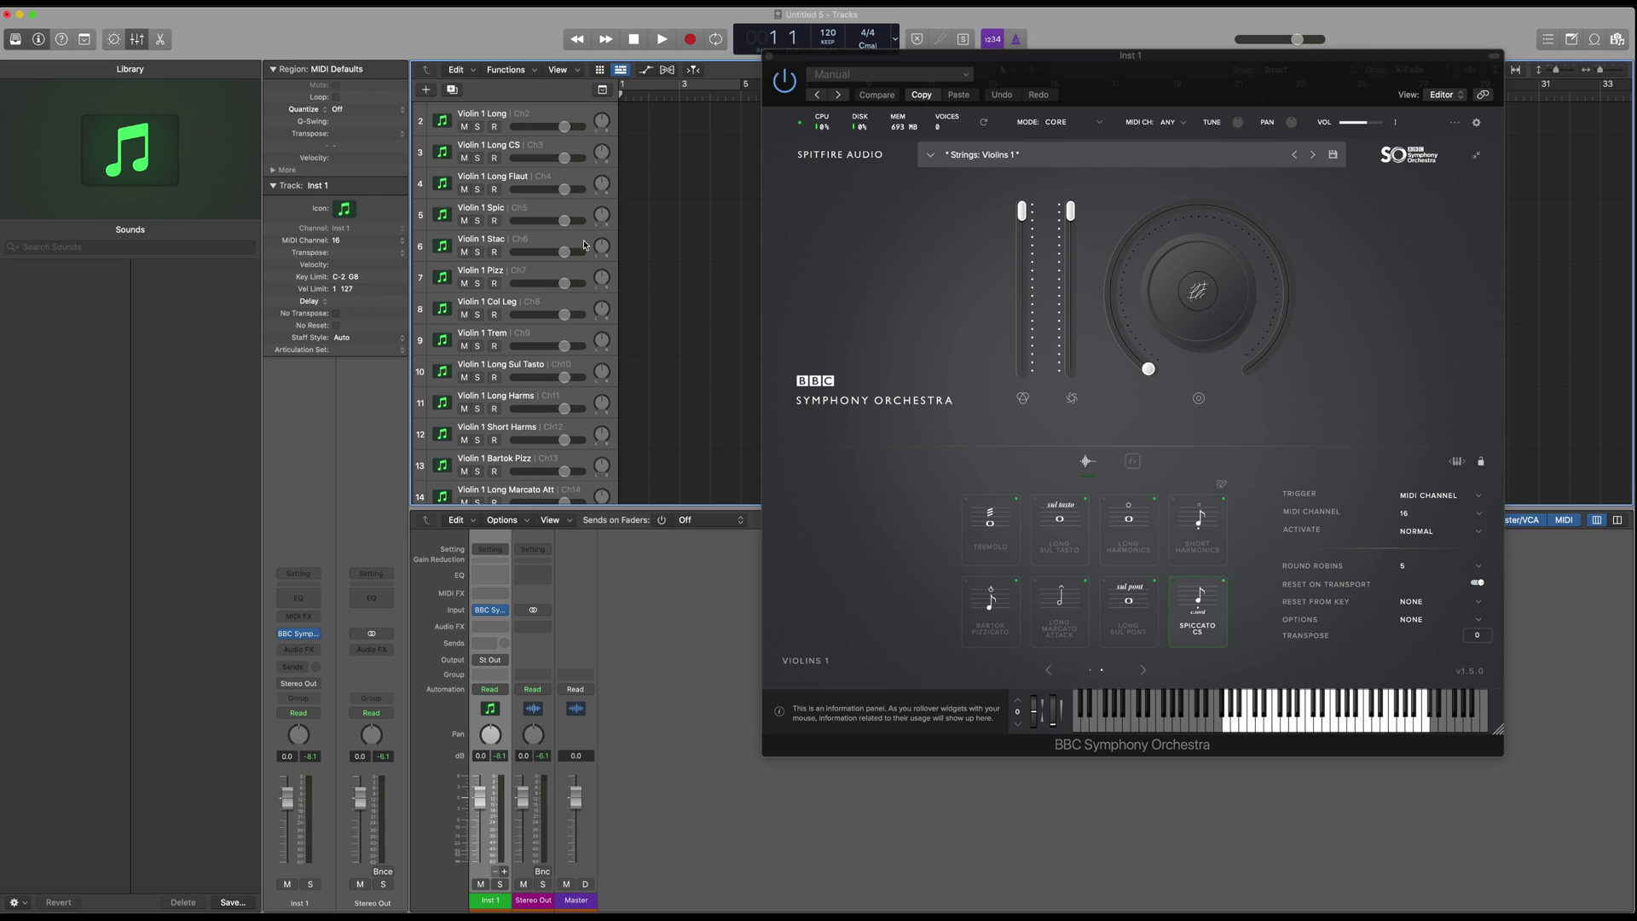
scroll(523, 214, up, 2)
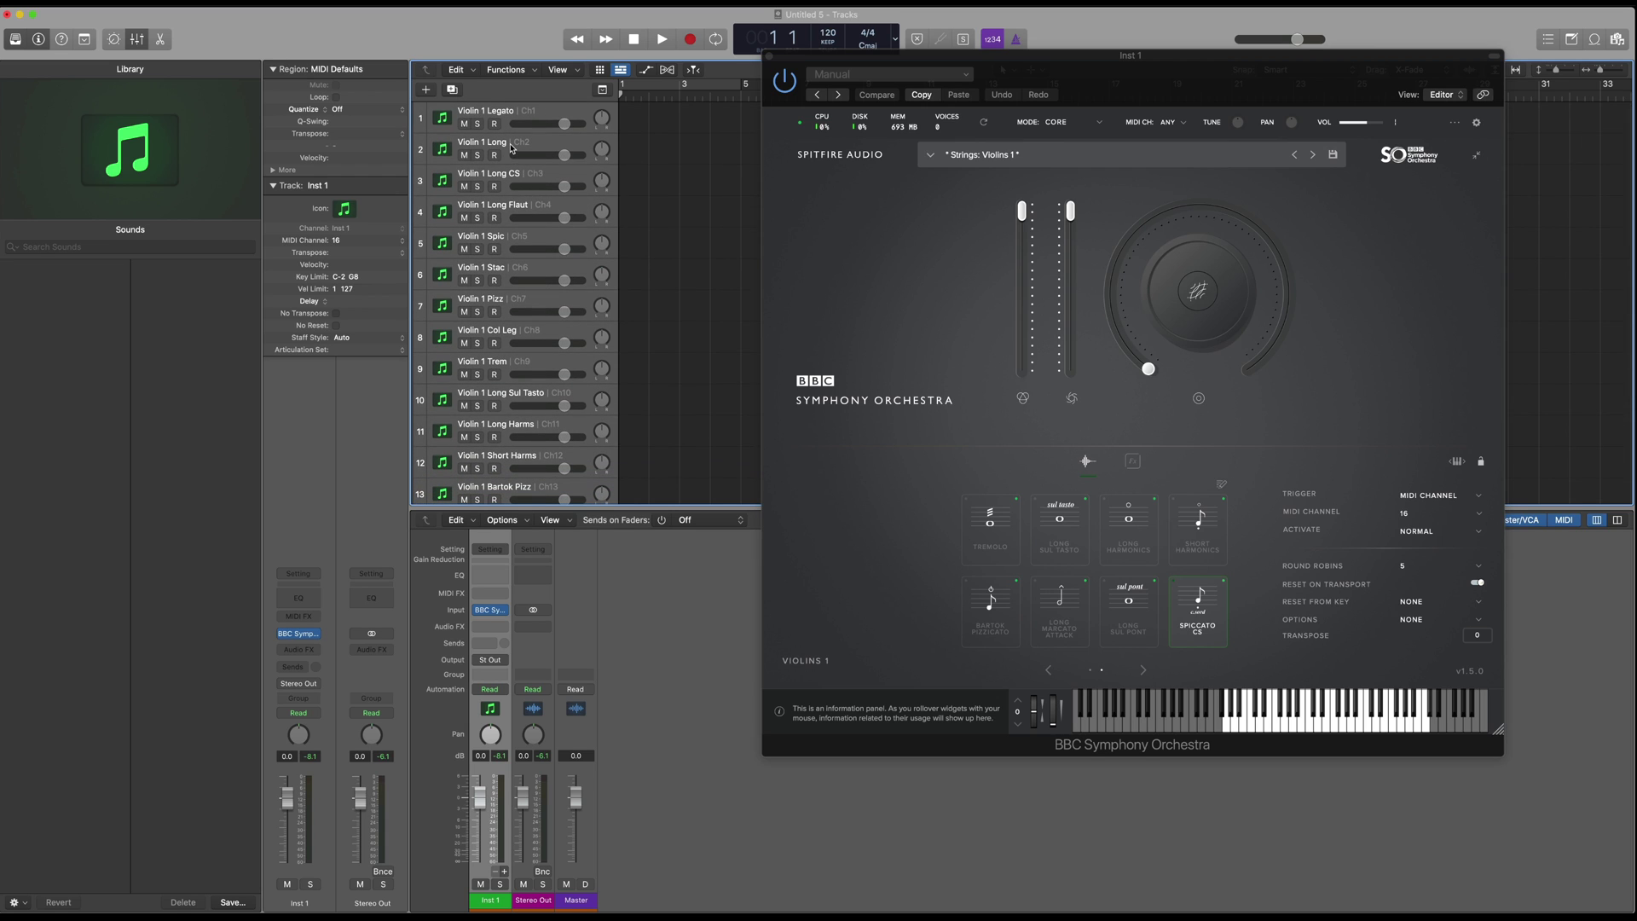
Step: Record-enable Violin 1 Stac alongside Violin 1 Long, showing the first technique page
click(504, 271)
click(493, 156)
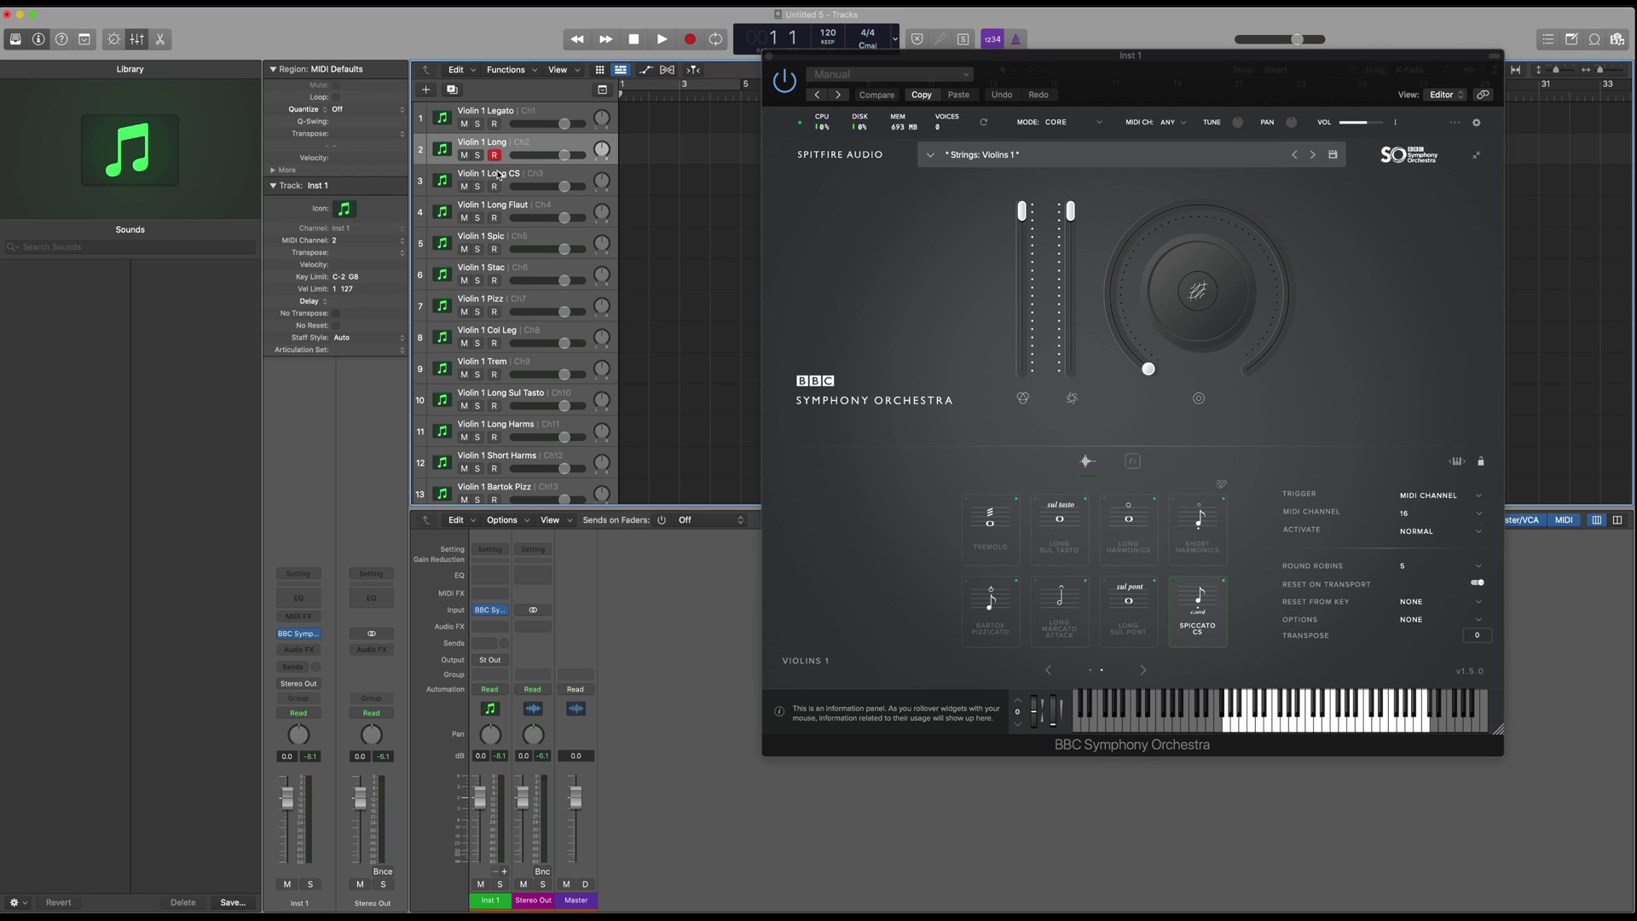
click(495, 283)
click(1050, 671)
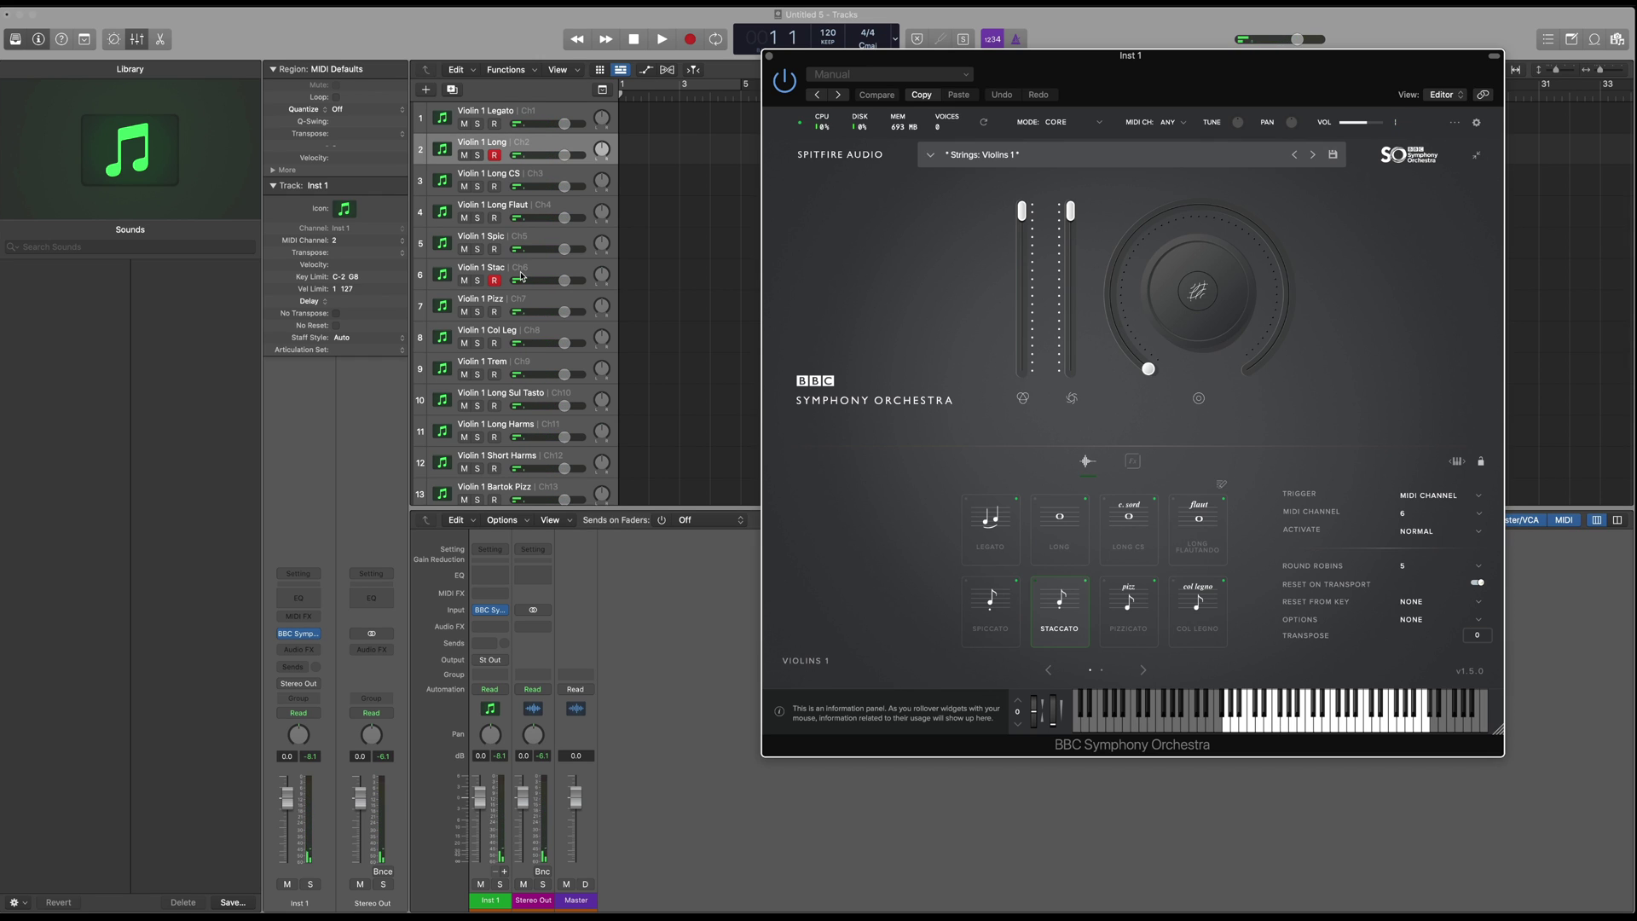
Step: Disarm Violin 1 Stac, add aux channels up to Aux 15, then select Legato and Pizz
click(531, 158)
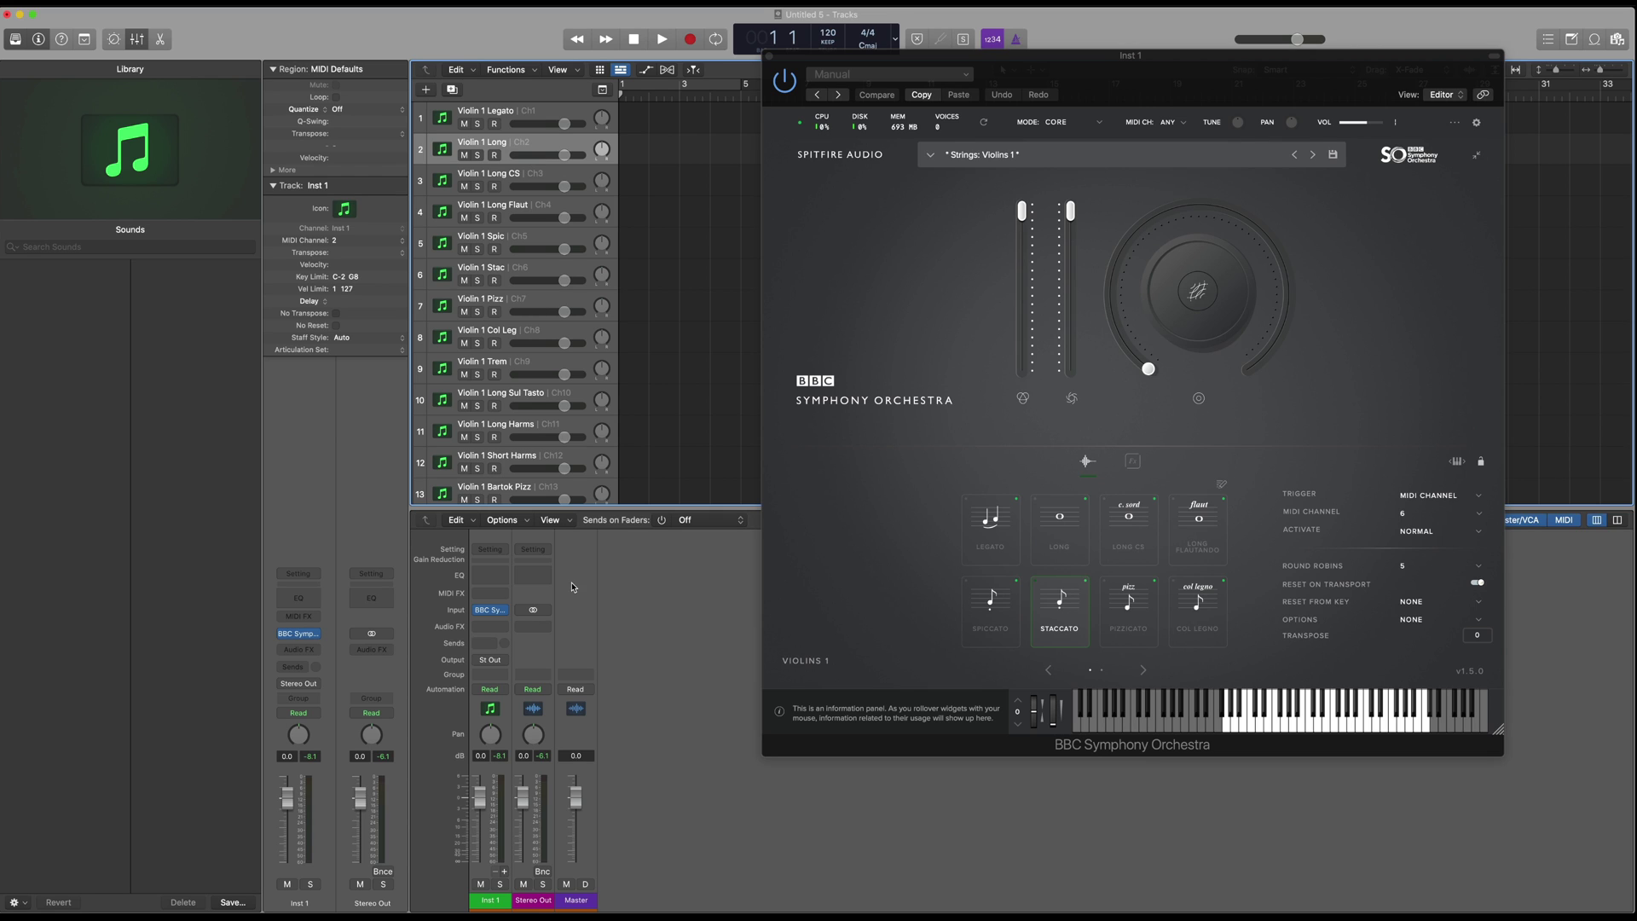
click(504, 874)
click(504, 875)
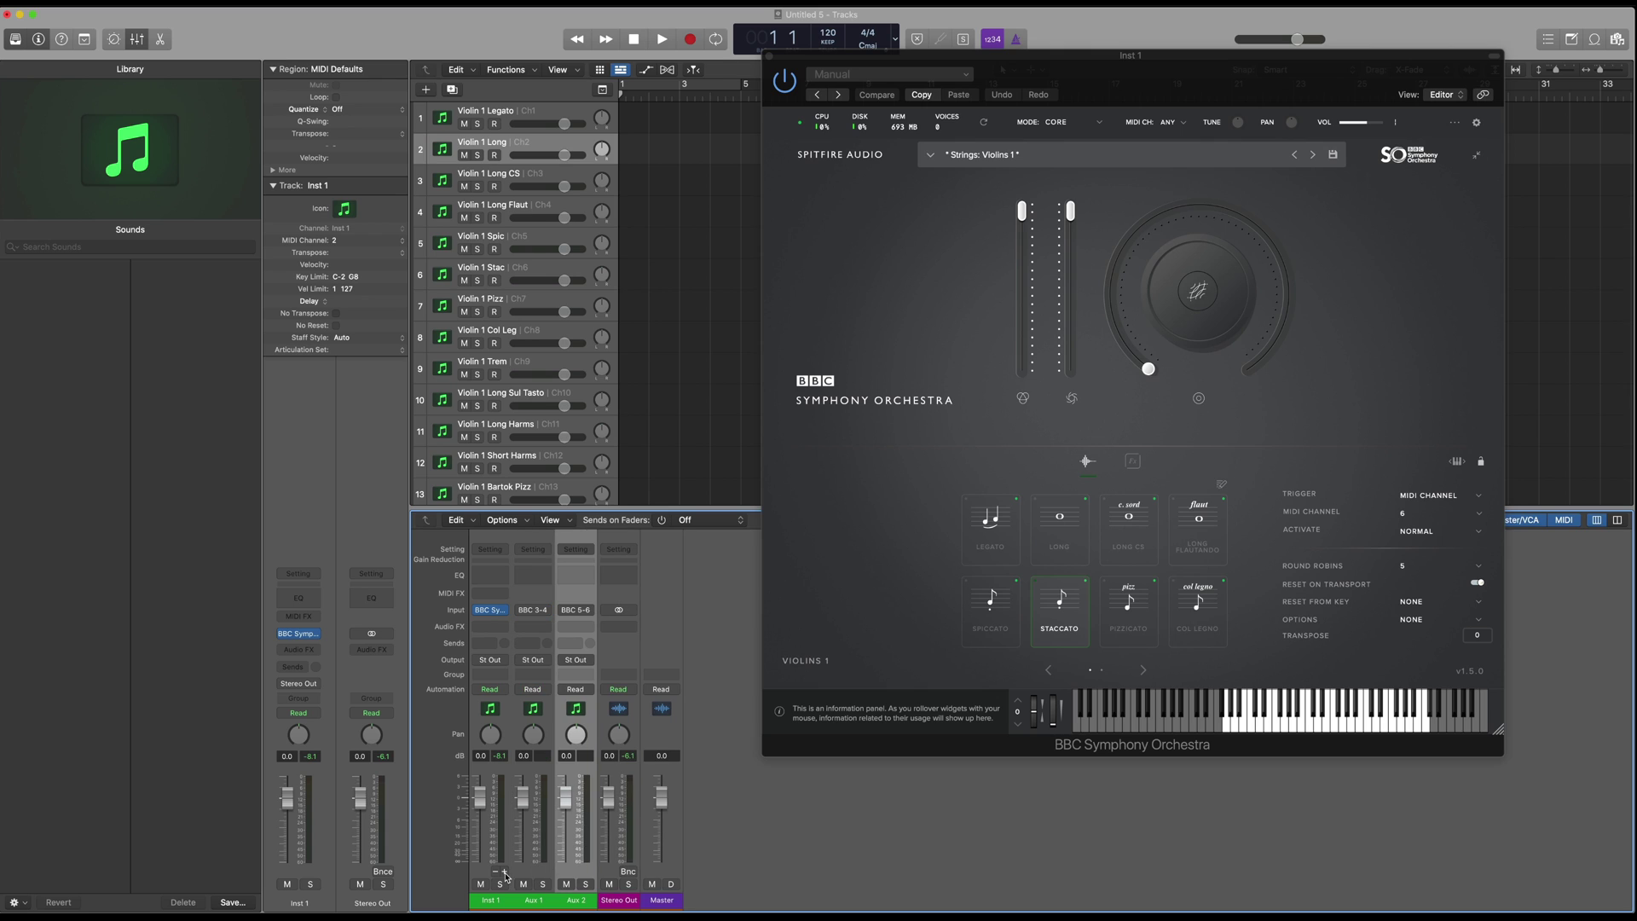
click(506, 874)
click(506, 875)
click(505, 875)
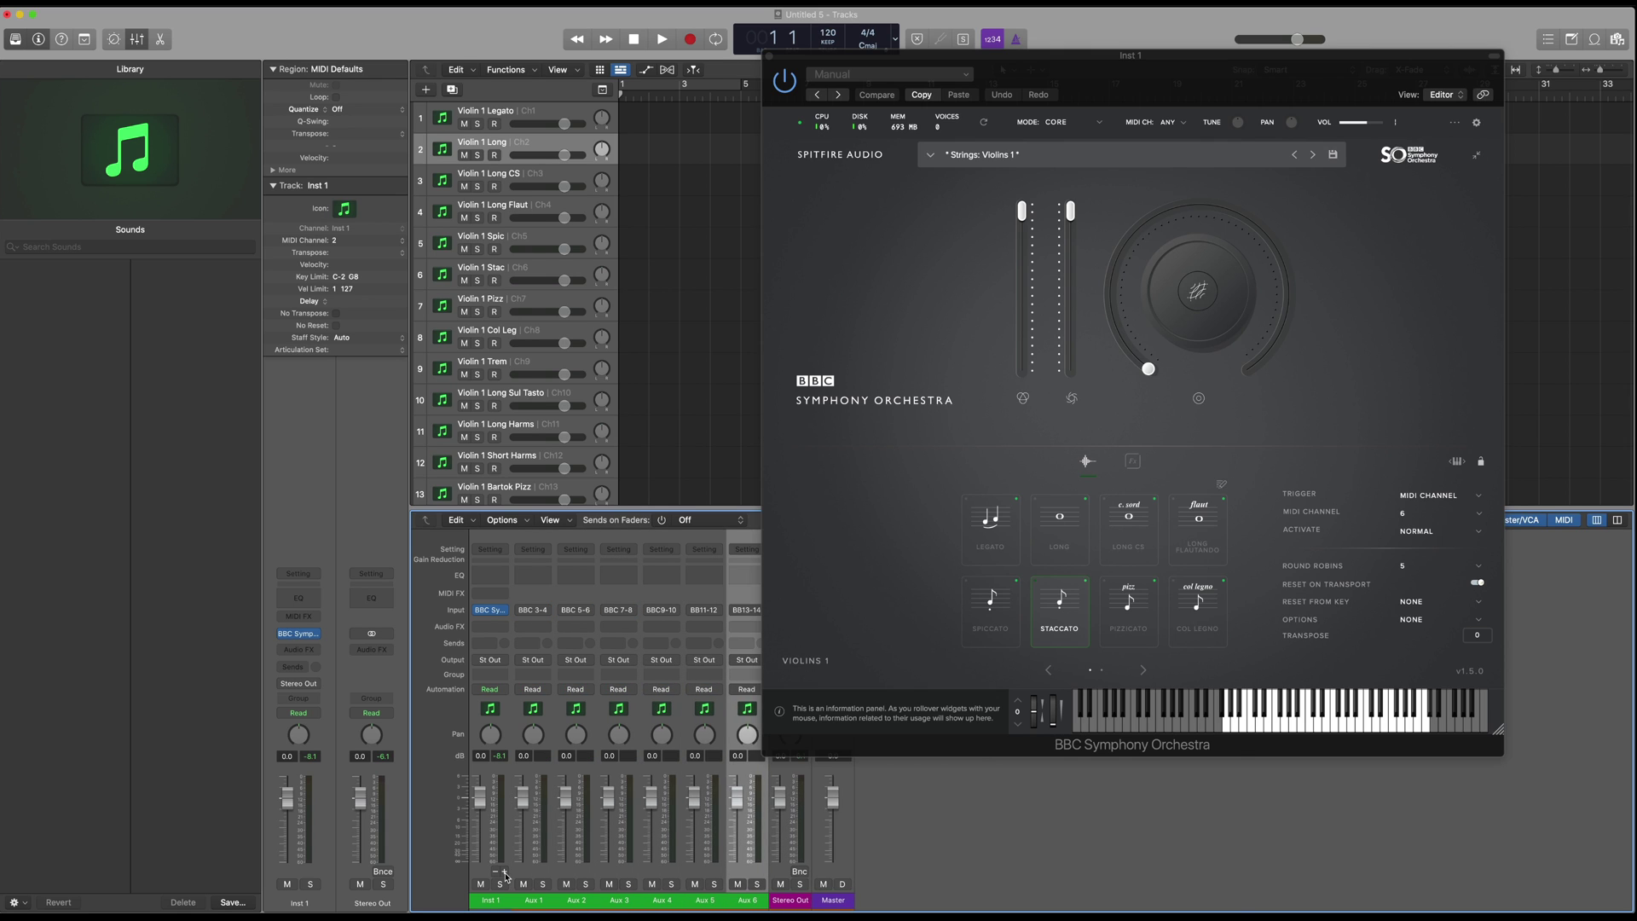
click(505, 875)
click(506, 875)
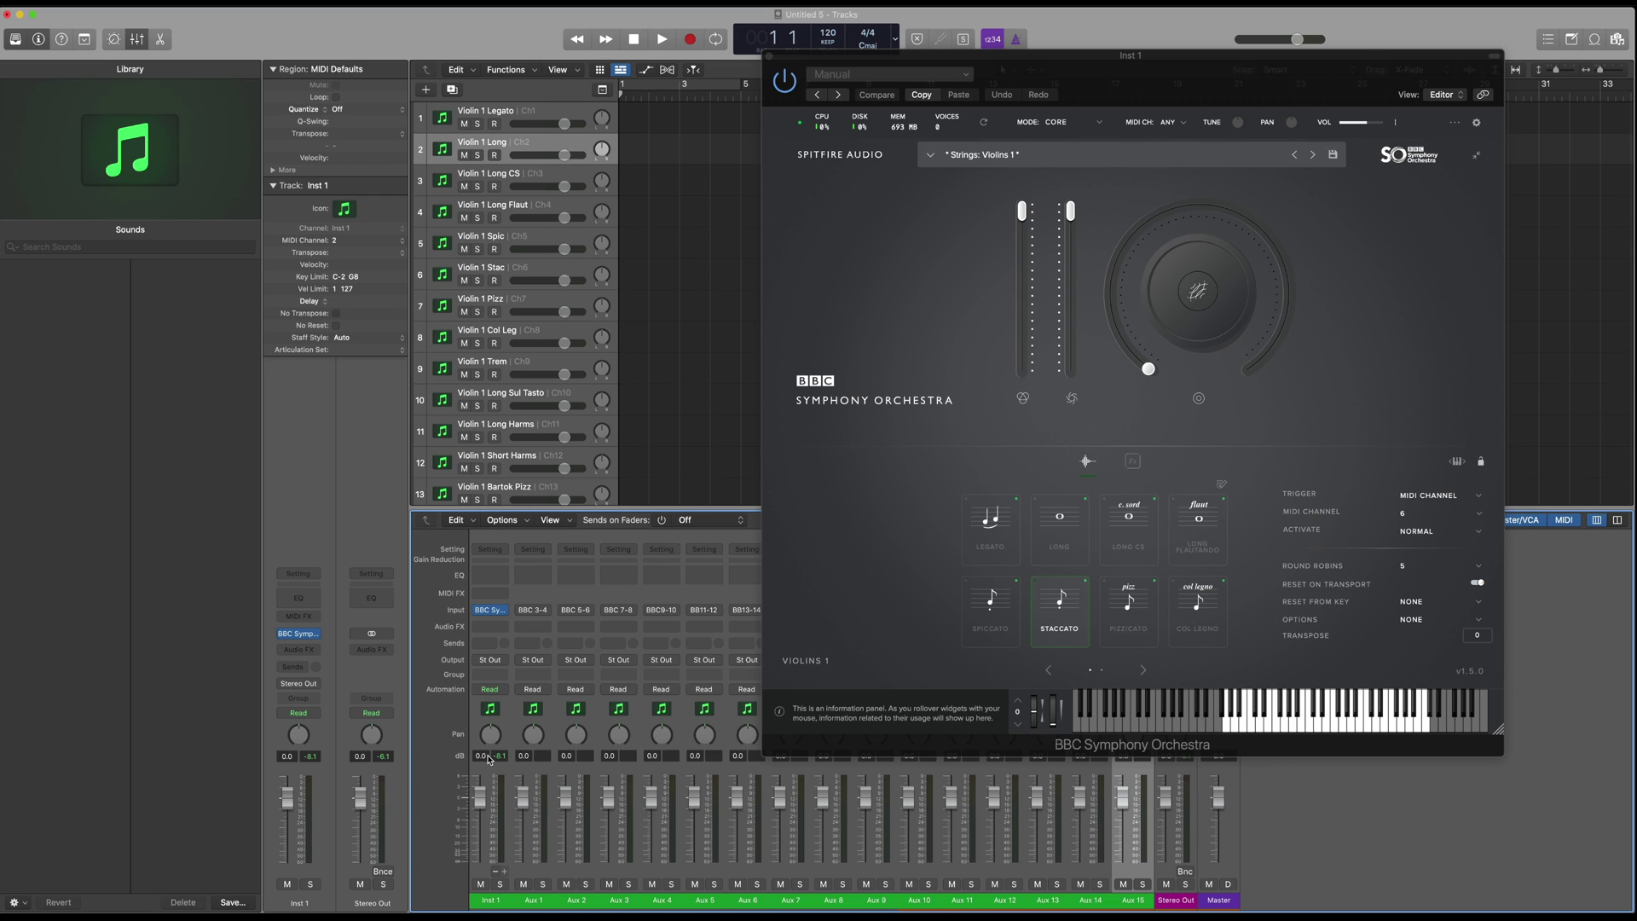
click(516, 111)
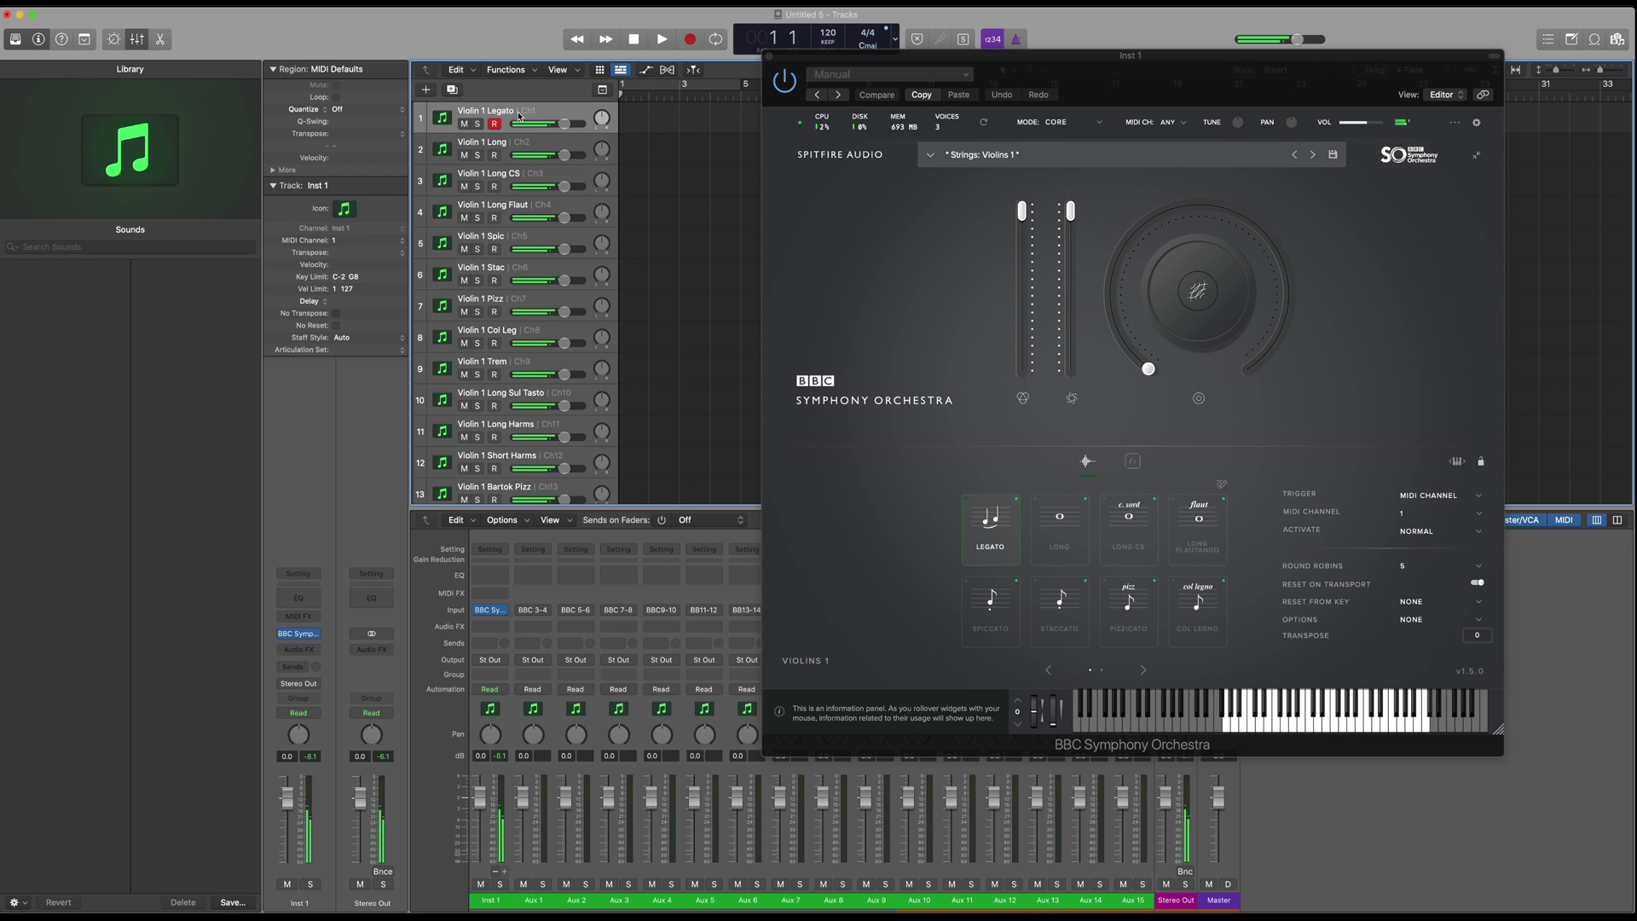
click(508, 303)
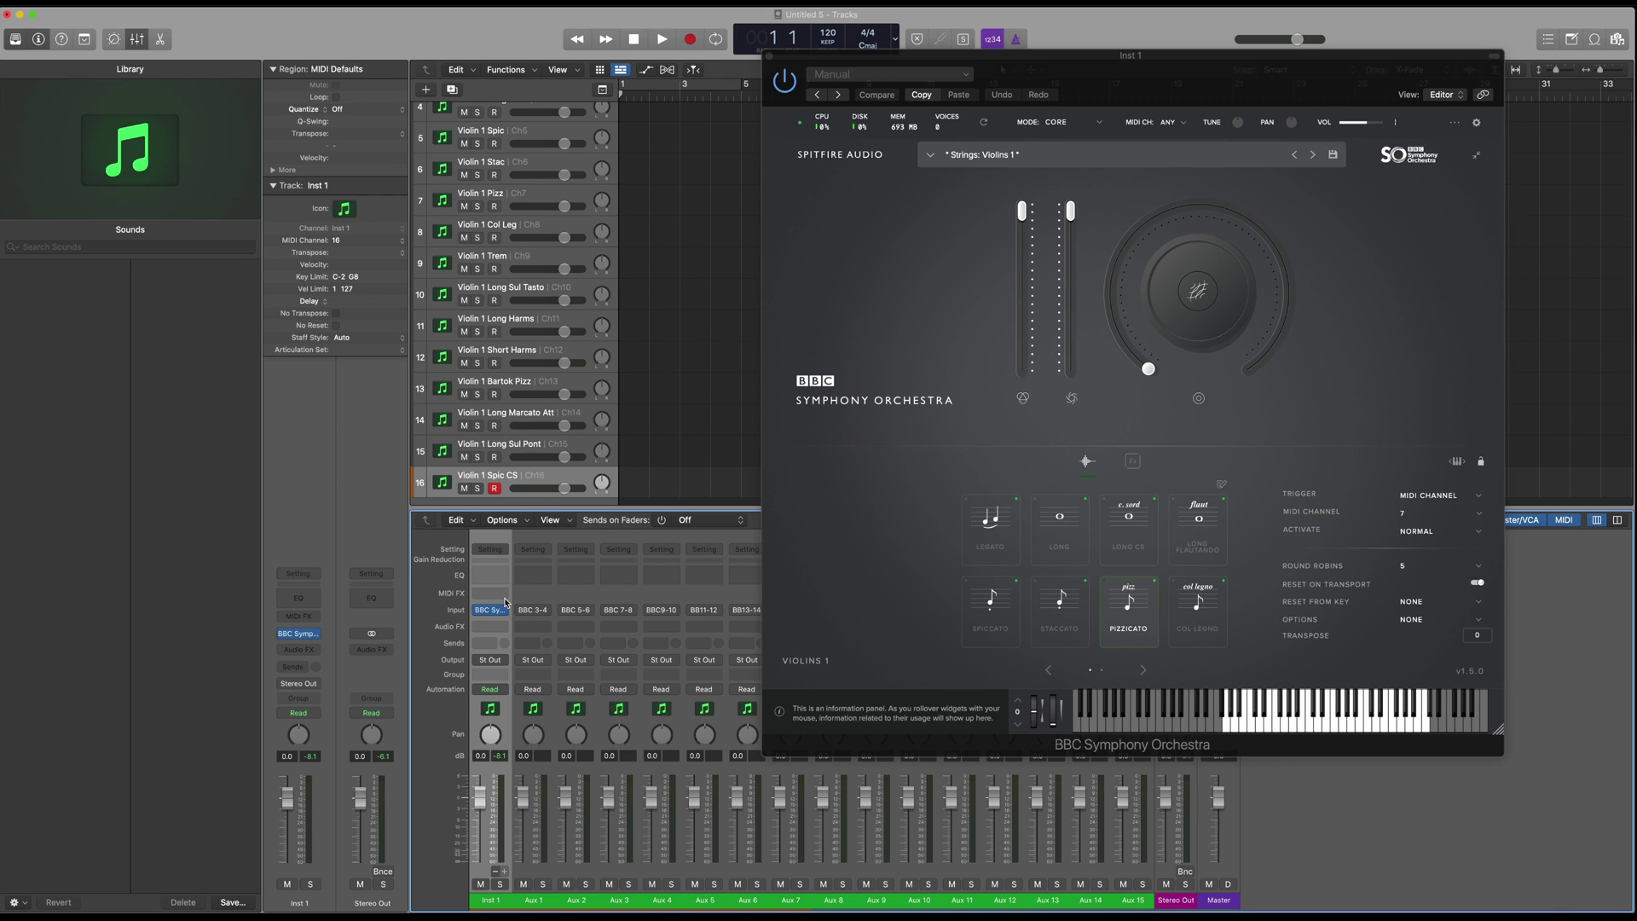
mouse_move(489, 609)
scroll(532, 385, up, 5)
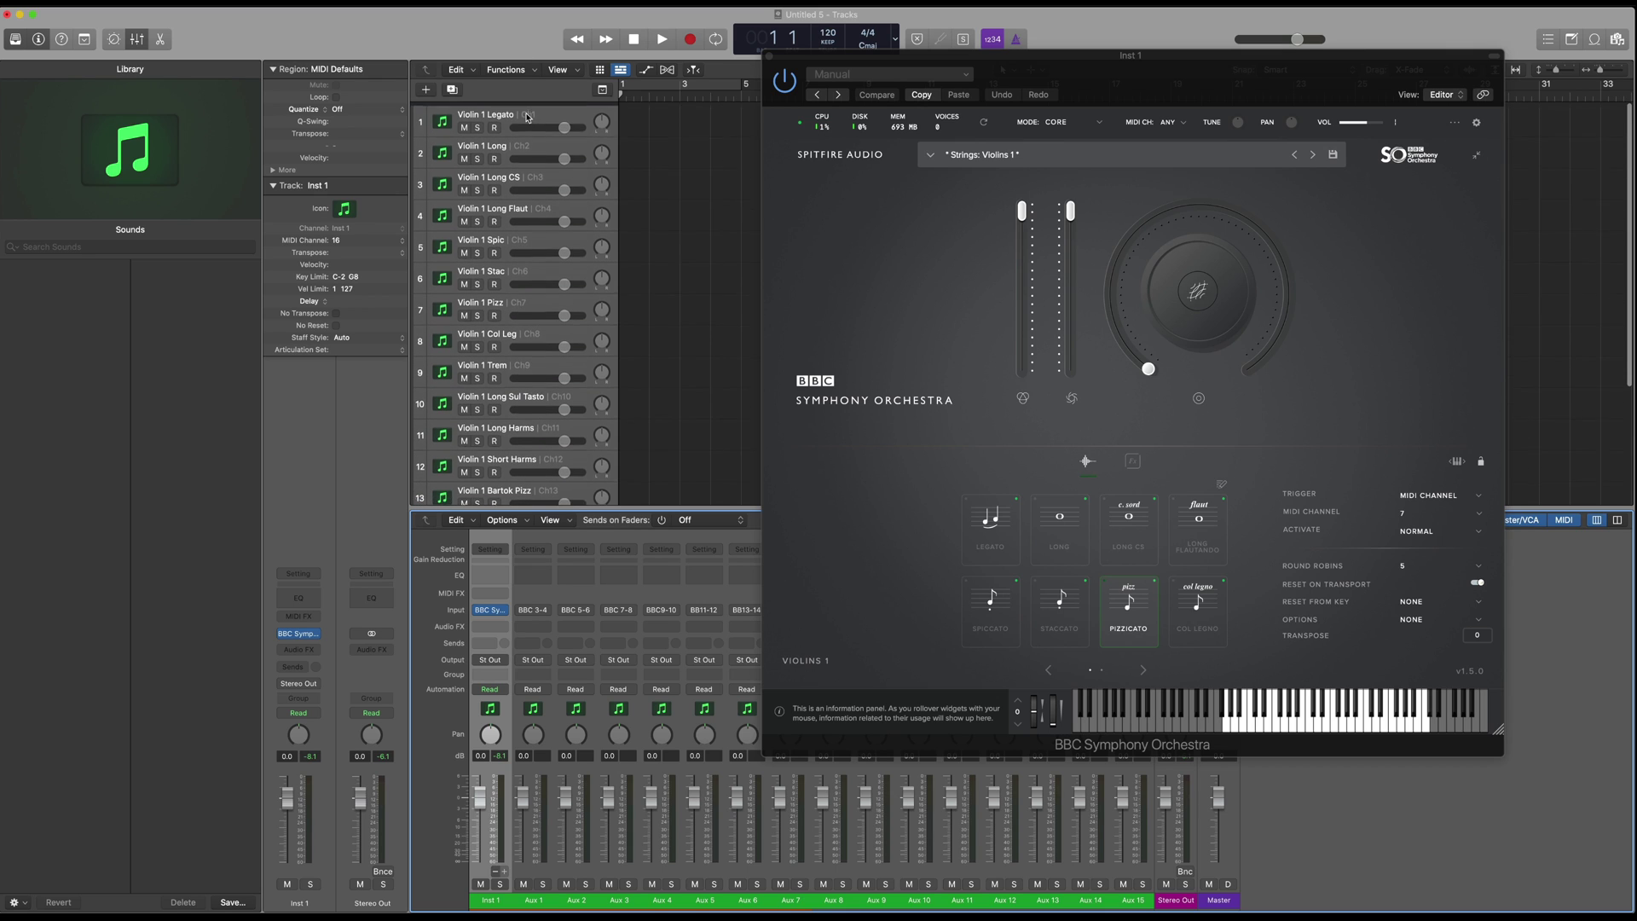
Step: Set the plugin to PRO mode and open the Long CS signal mixer
click(1090, 124)
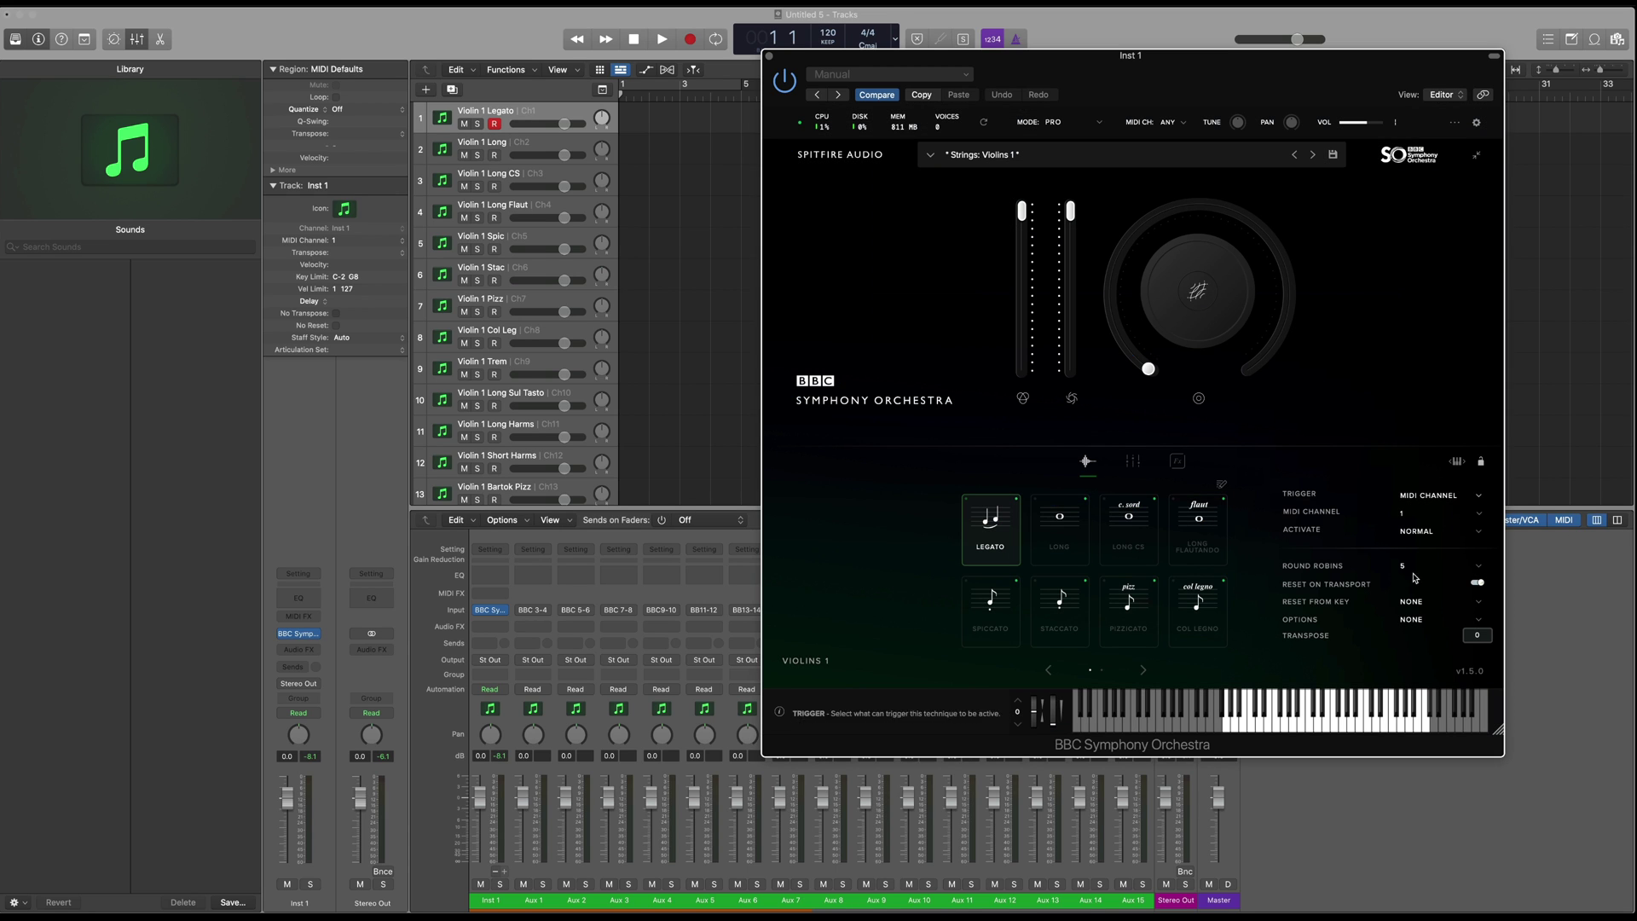
click(1128, 524)
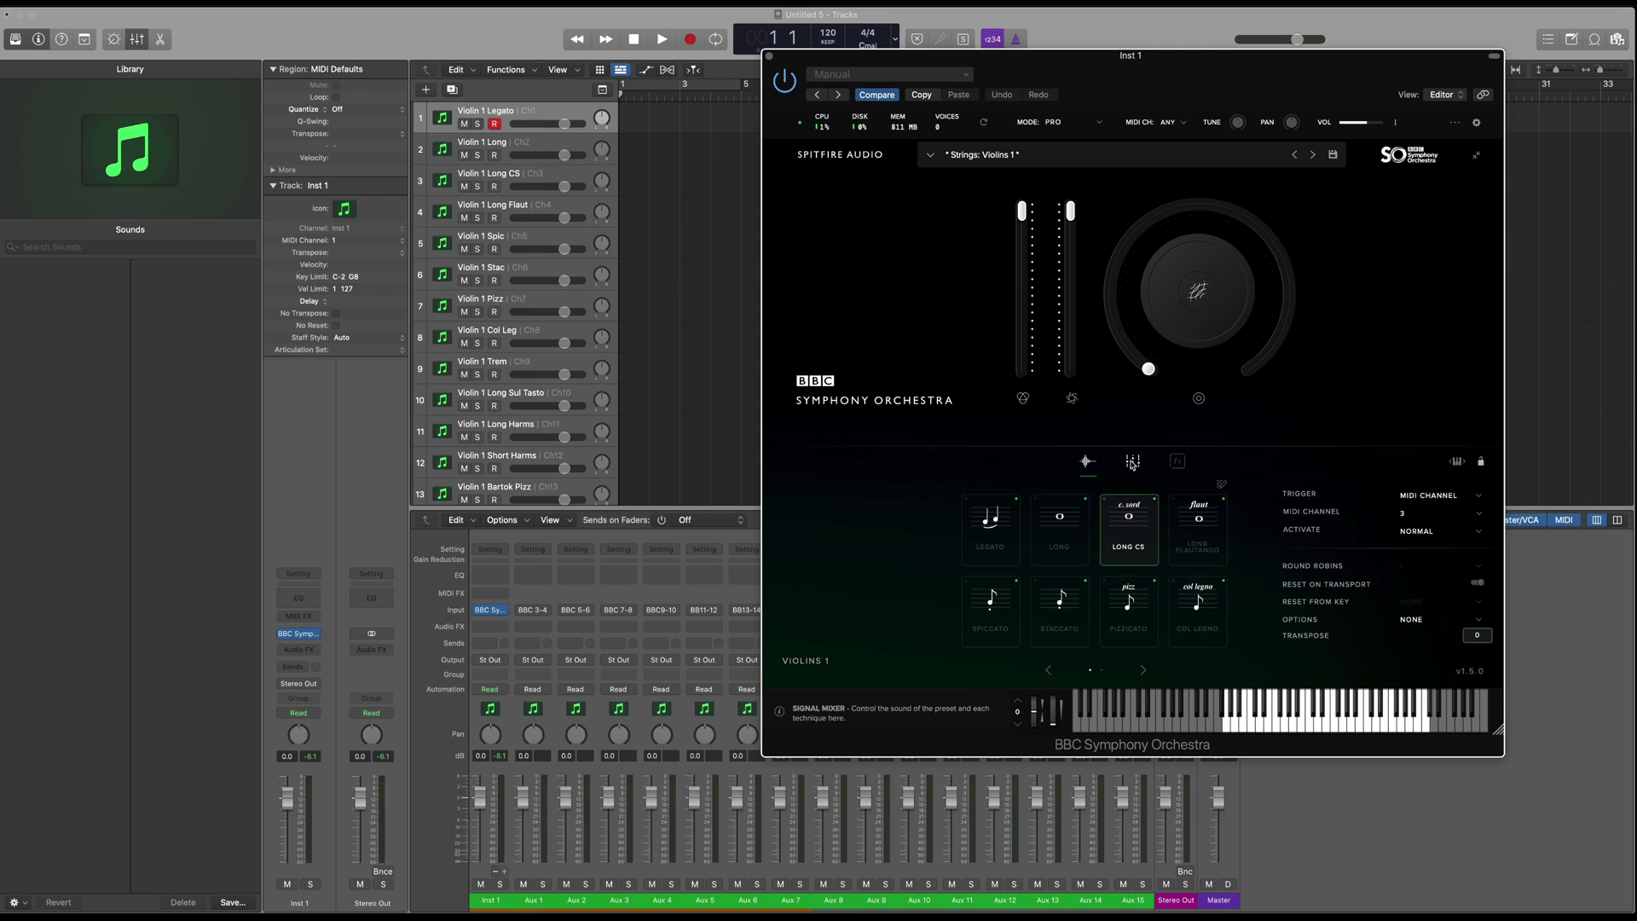
click(1132, 462)
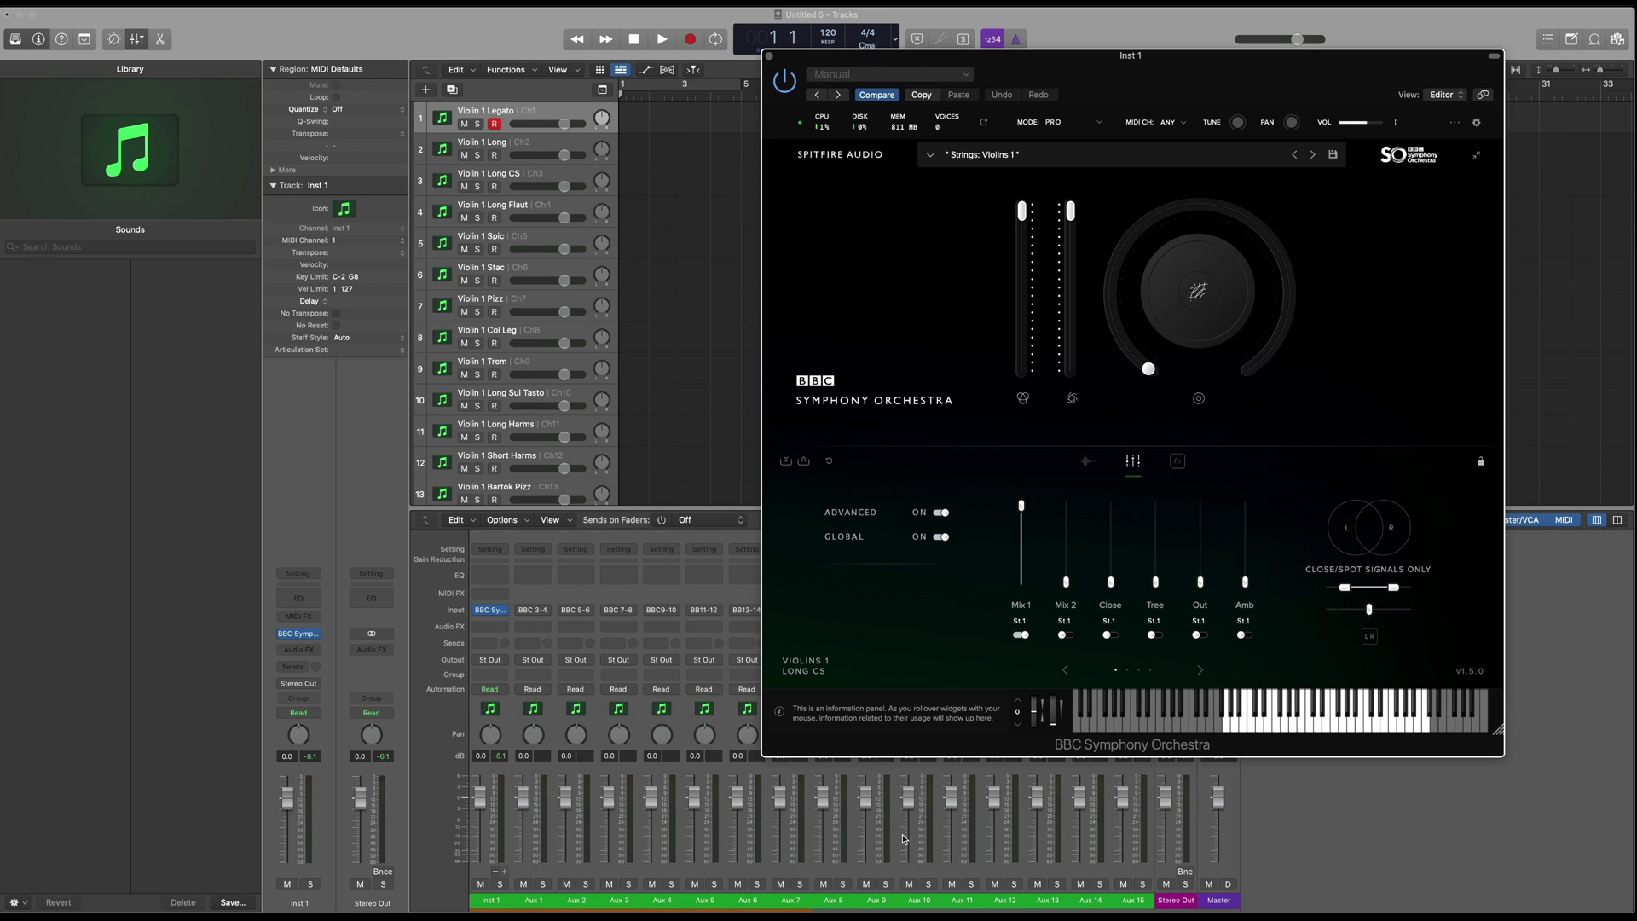
Step: Pull Mix 1 to minimum and raise the Close, Tree, Out and Amb faders to full
mouse_move(1020, 508)
mouse_down()
mouse_move(1022, 582)
mouse_move(1110, 505)
mouse_up()
mouse_move(1154, 581)
mouse_down()
mouse_move(1155, 506)
mouse_move(1200, 506)
mouse_up()
drag(1245, 583, 1244, 505)
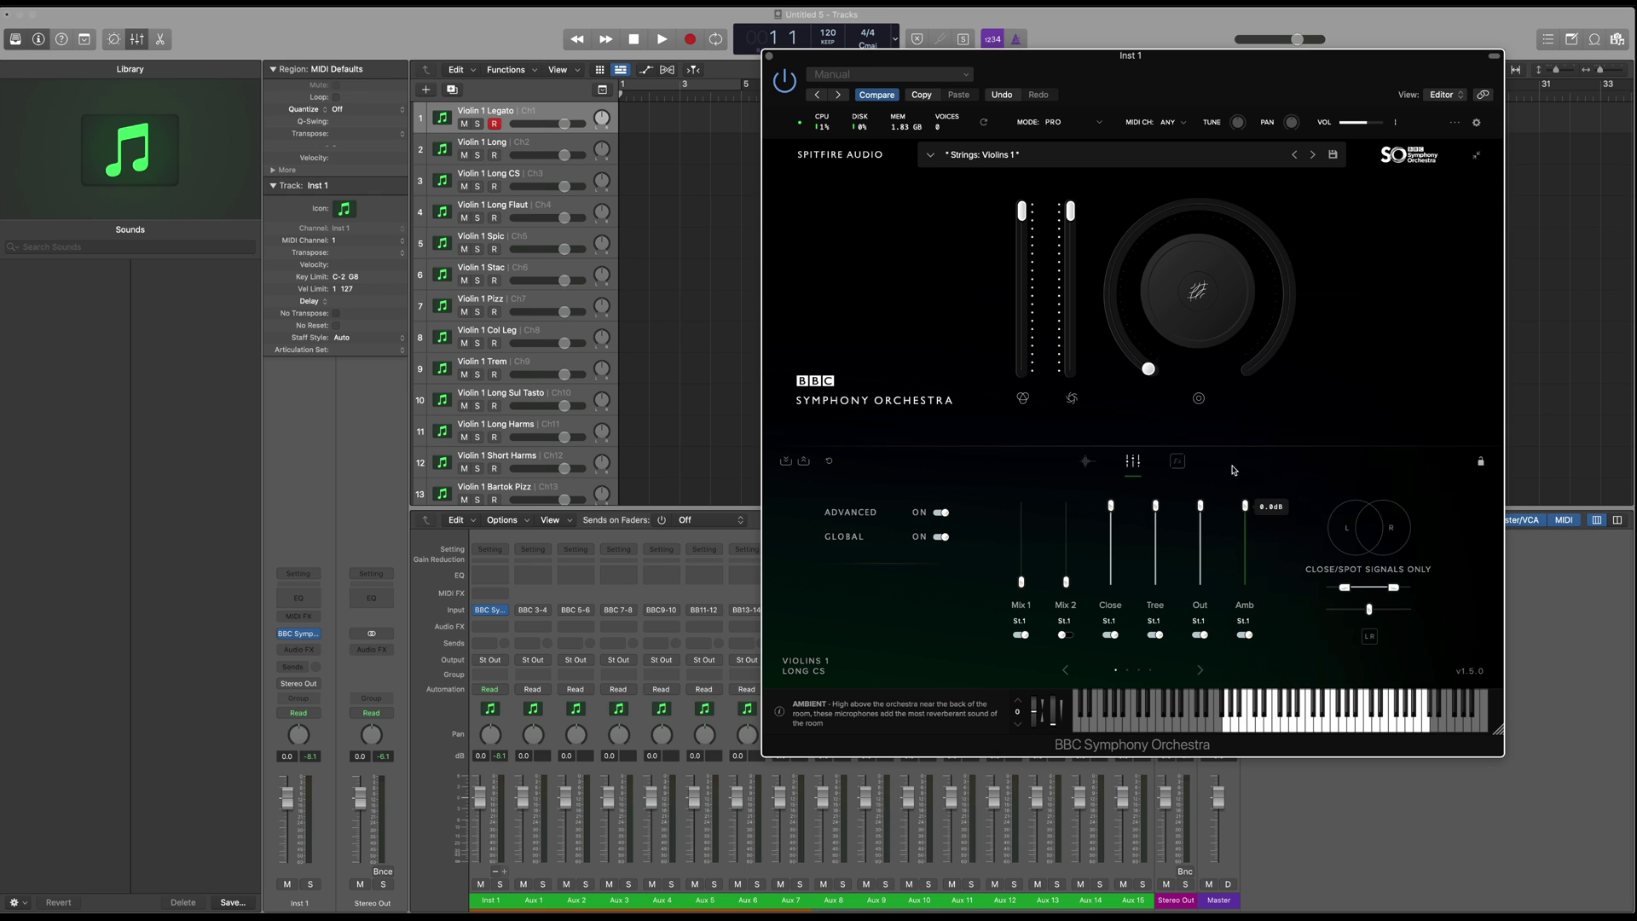
Step: Route Tree to St.2, Out to St.3 and Amb to St.4
click(1155, 622)
click(1167, 391)
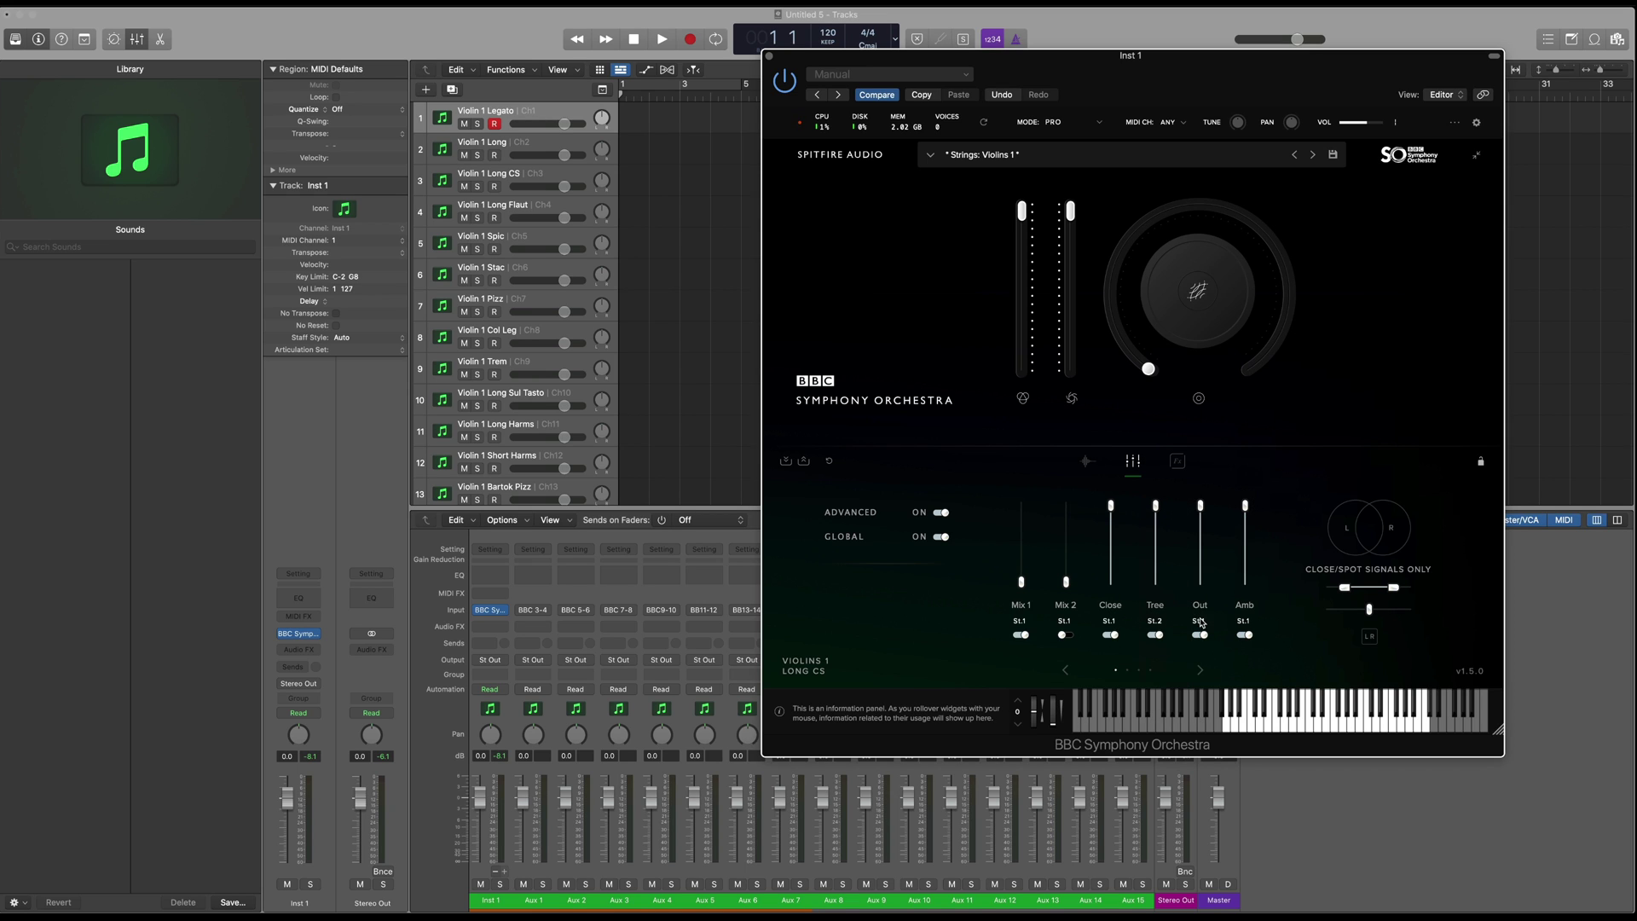
click(1200, 621)
click(1213, 409)
click(1245, 620)
click(1257, 433)
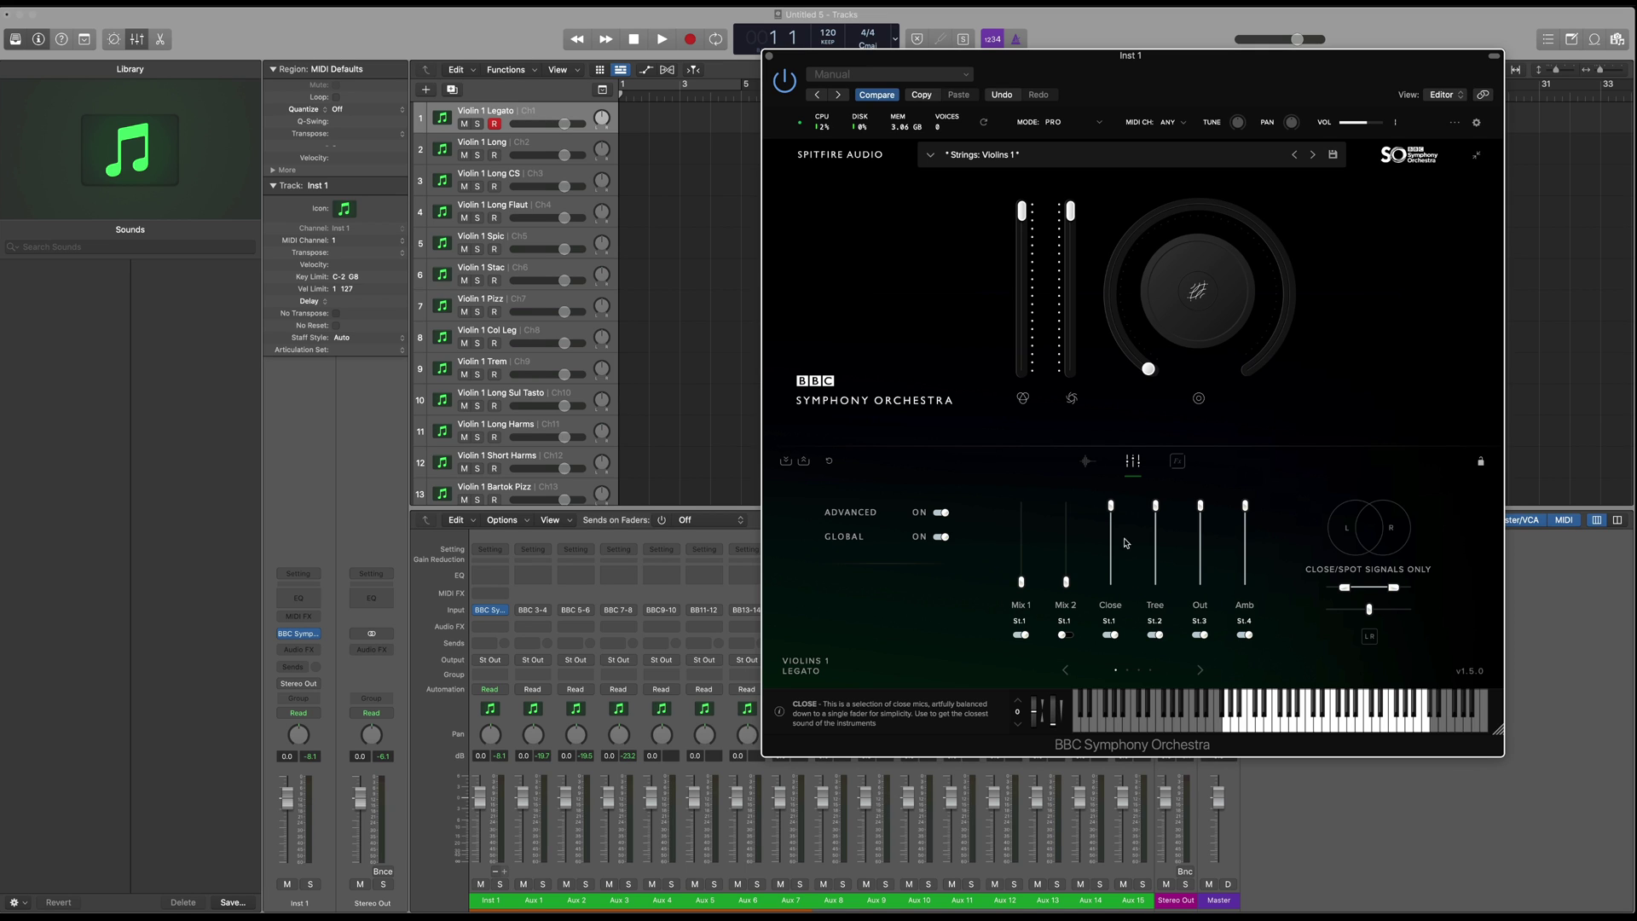
Step: Lower the Close, Tree and Out faders to match the mixes
drag(1111, 508, 1110, 582)
drag(1155, 508, 1155, 582)
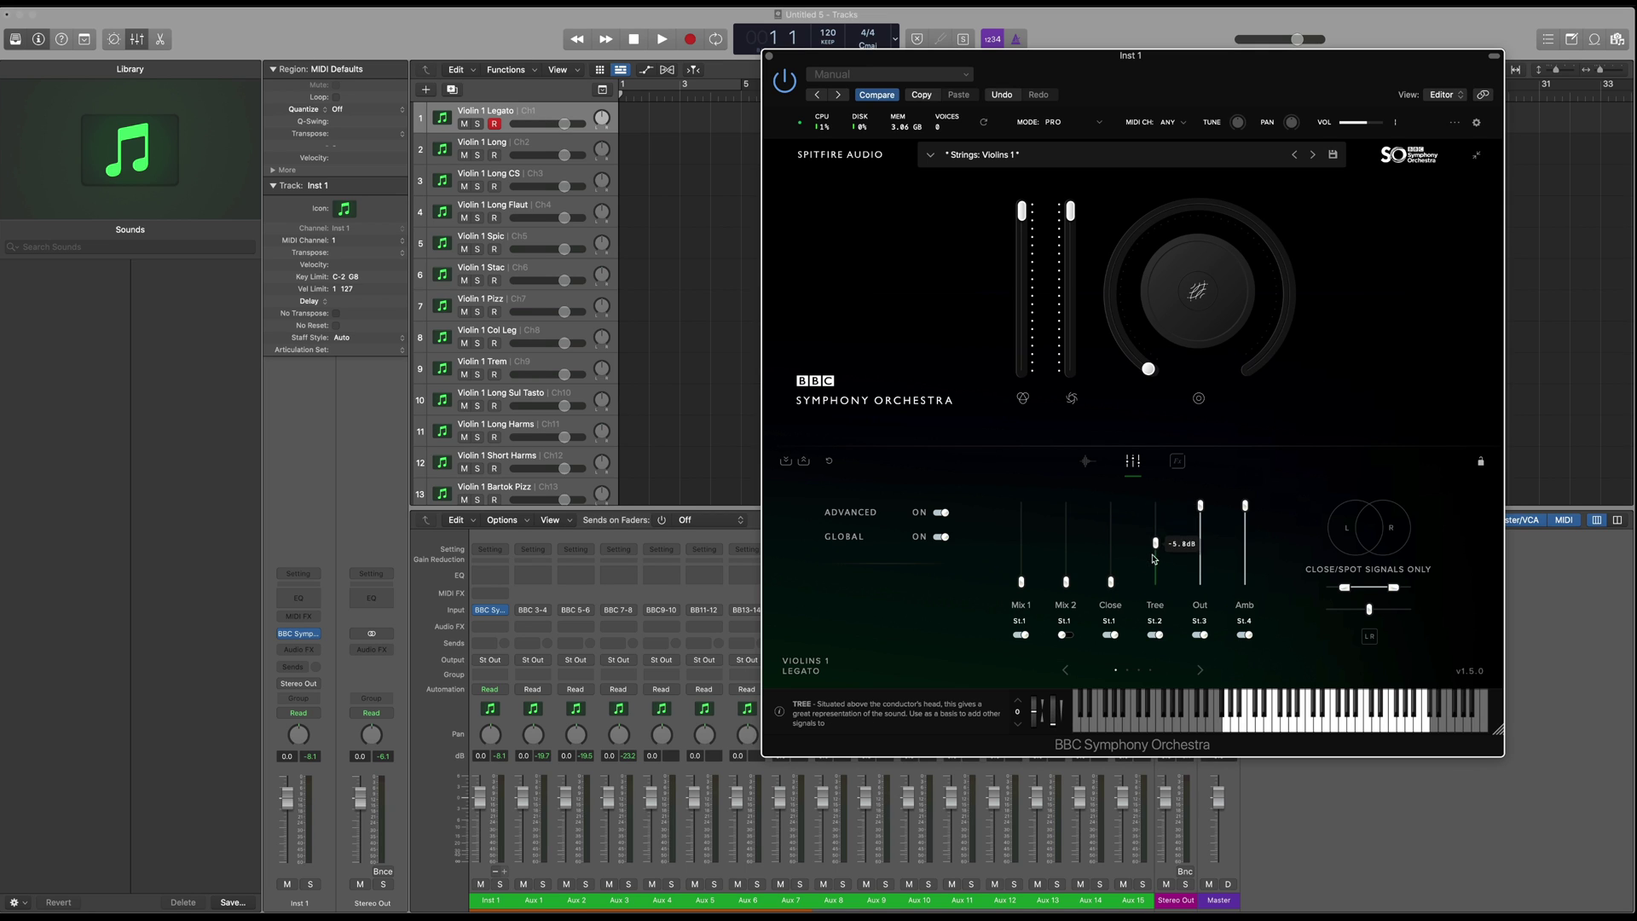
drag(1200, 508, 1200, 581)
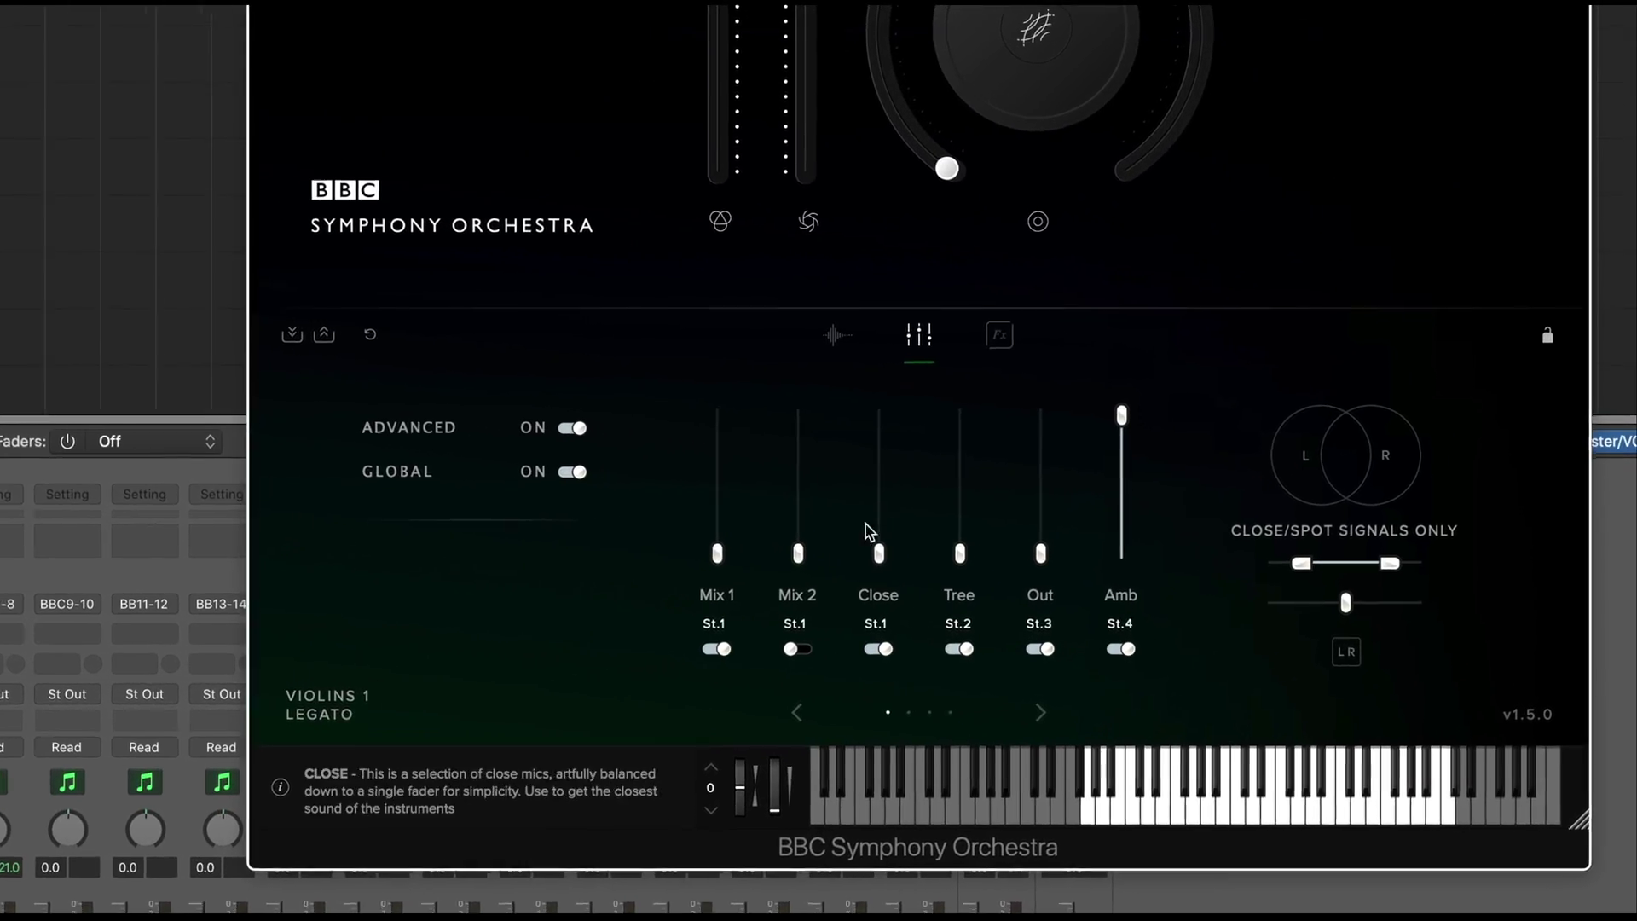
Step: Raise Mix 1 to full and switch off Close, Tree, Out, Amb and GLOBAL
drag(765, 561, 765, 428)
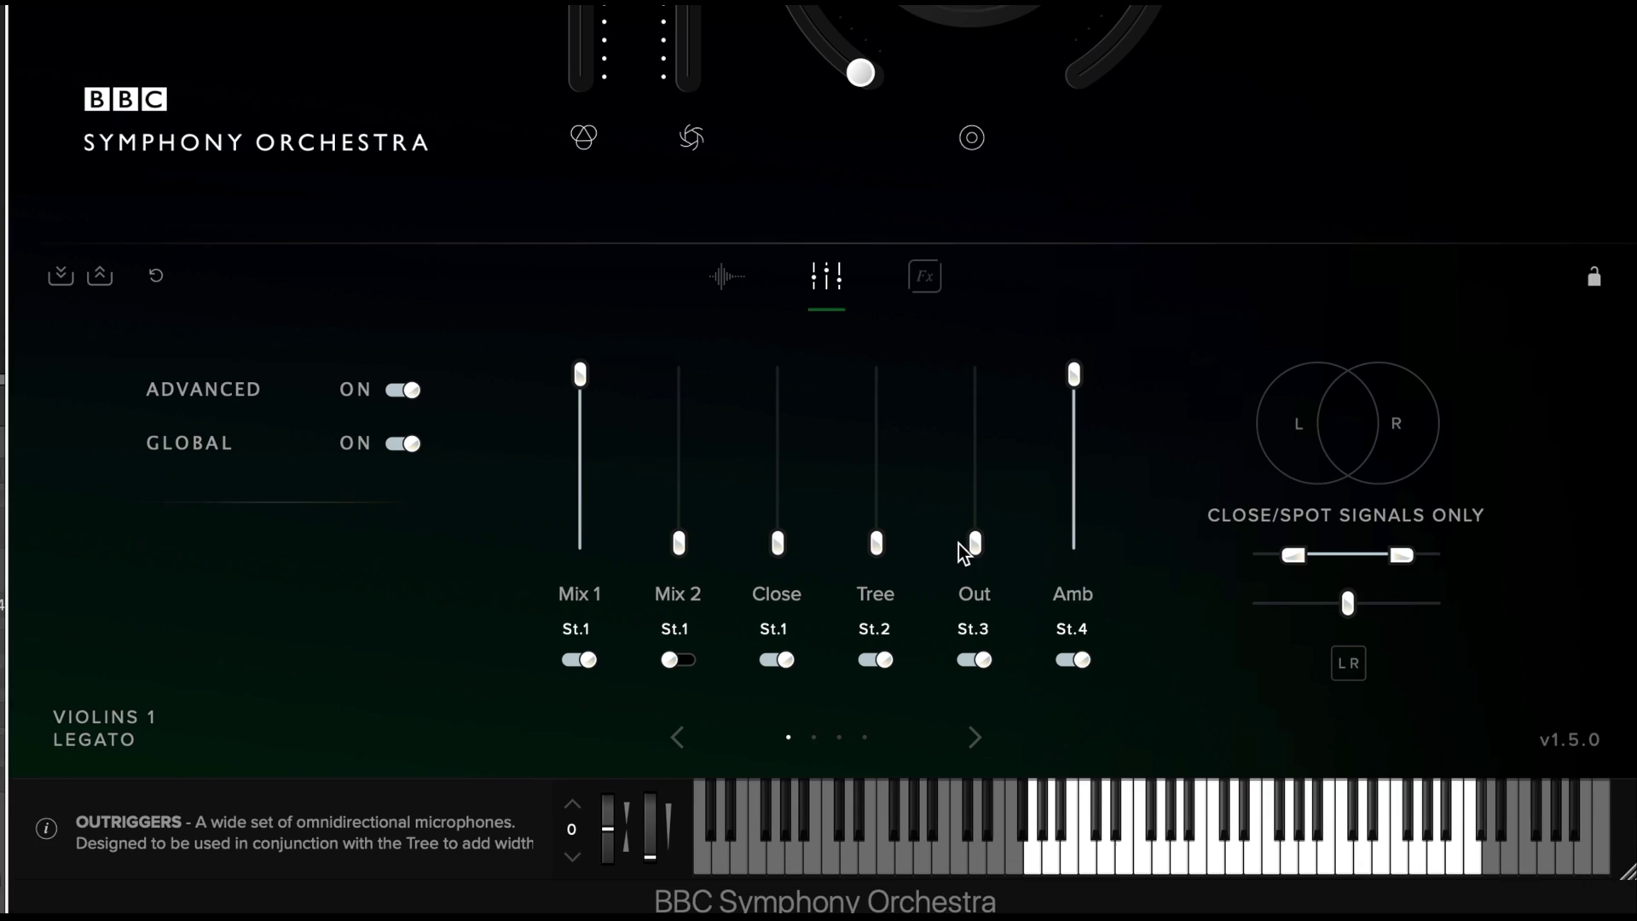
click(790, 654)
click(884, 653)
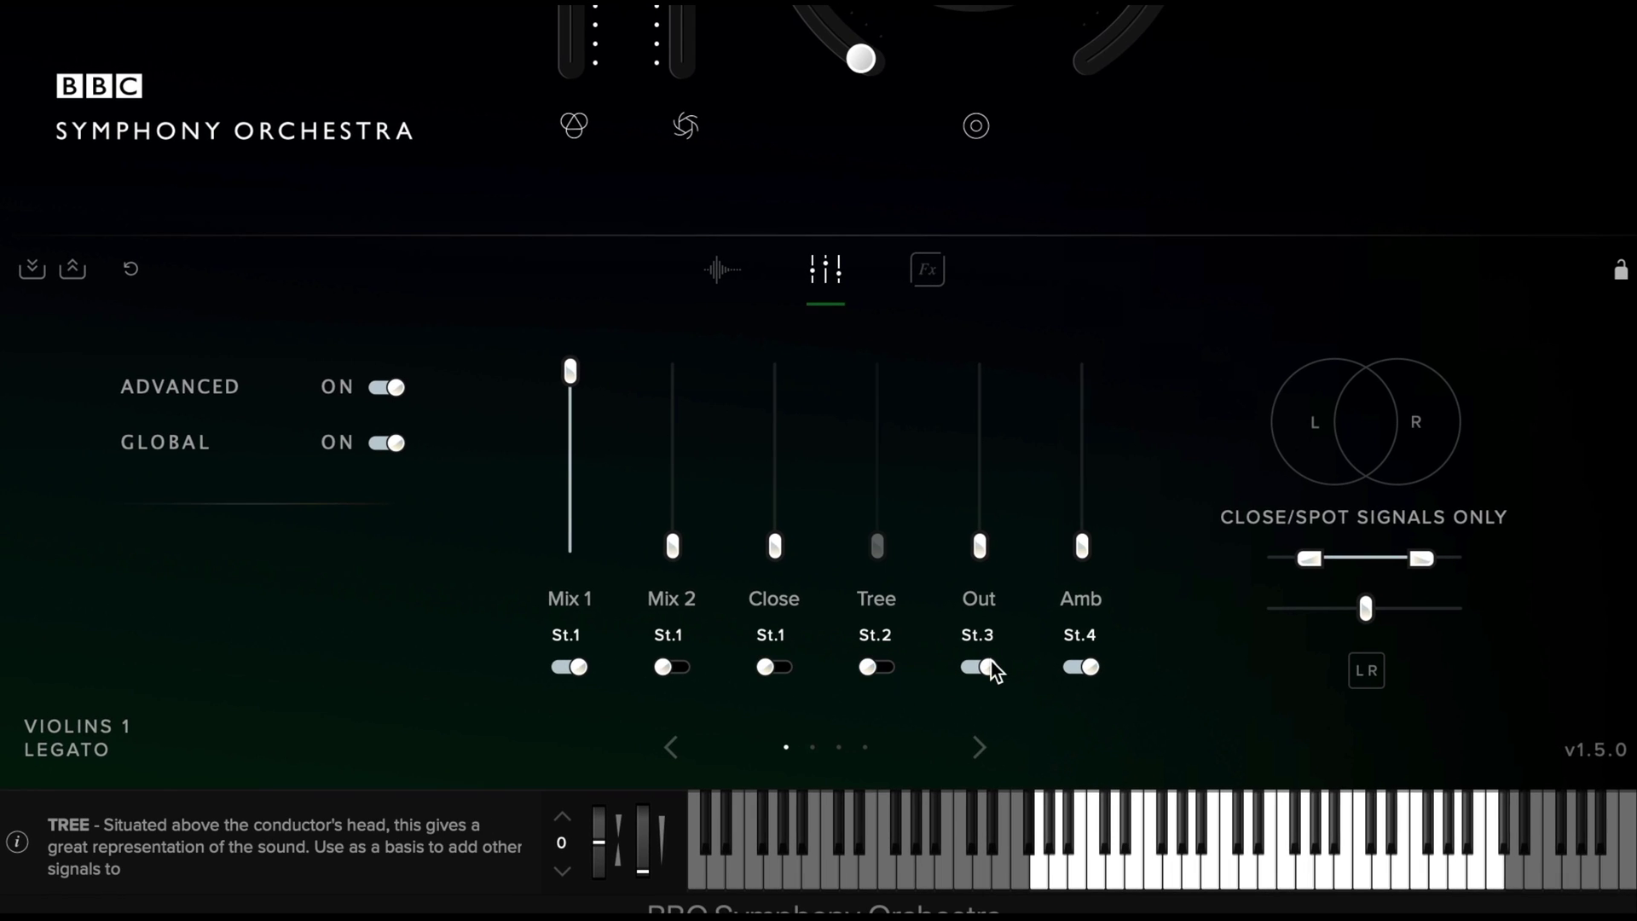
click(1081, 665)
click(978, 666)
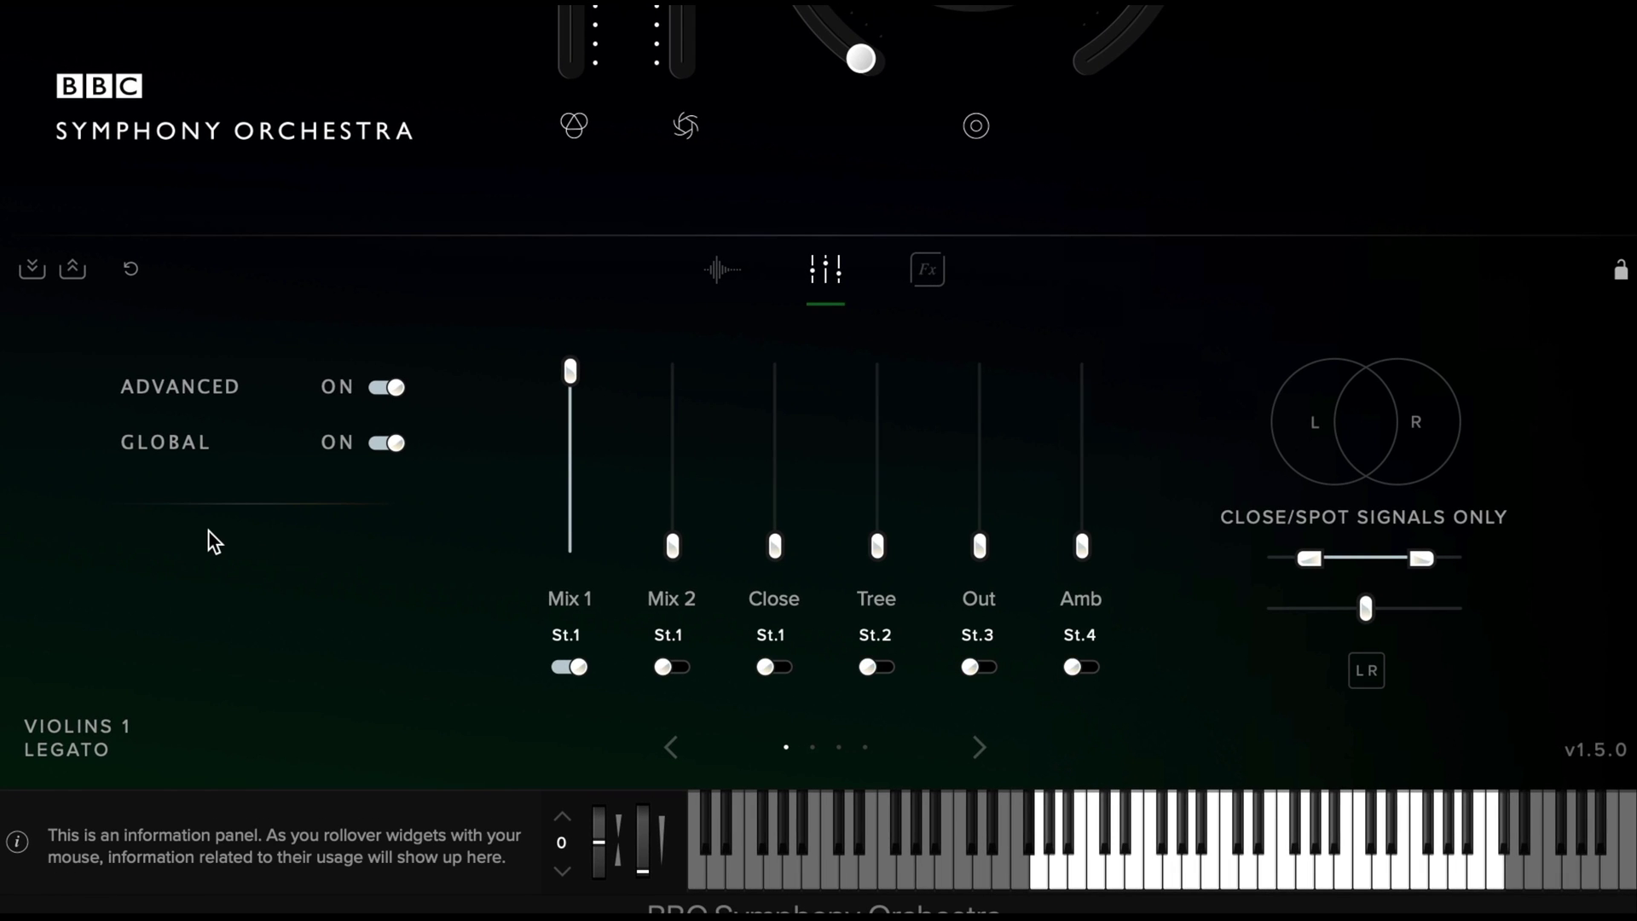
click(393, 443)
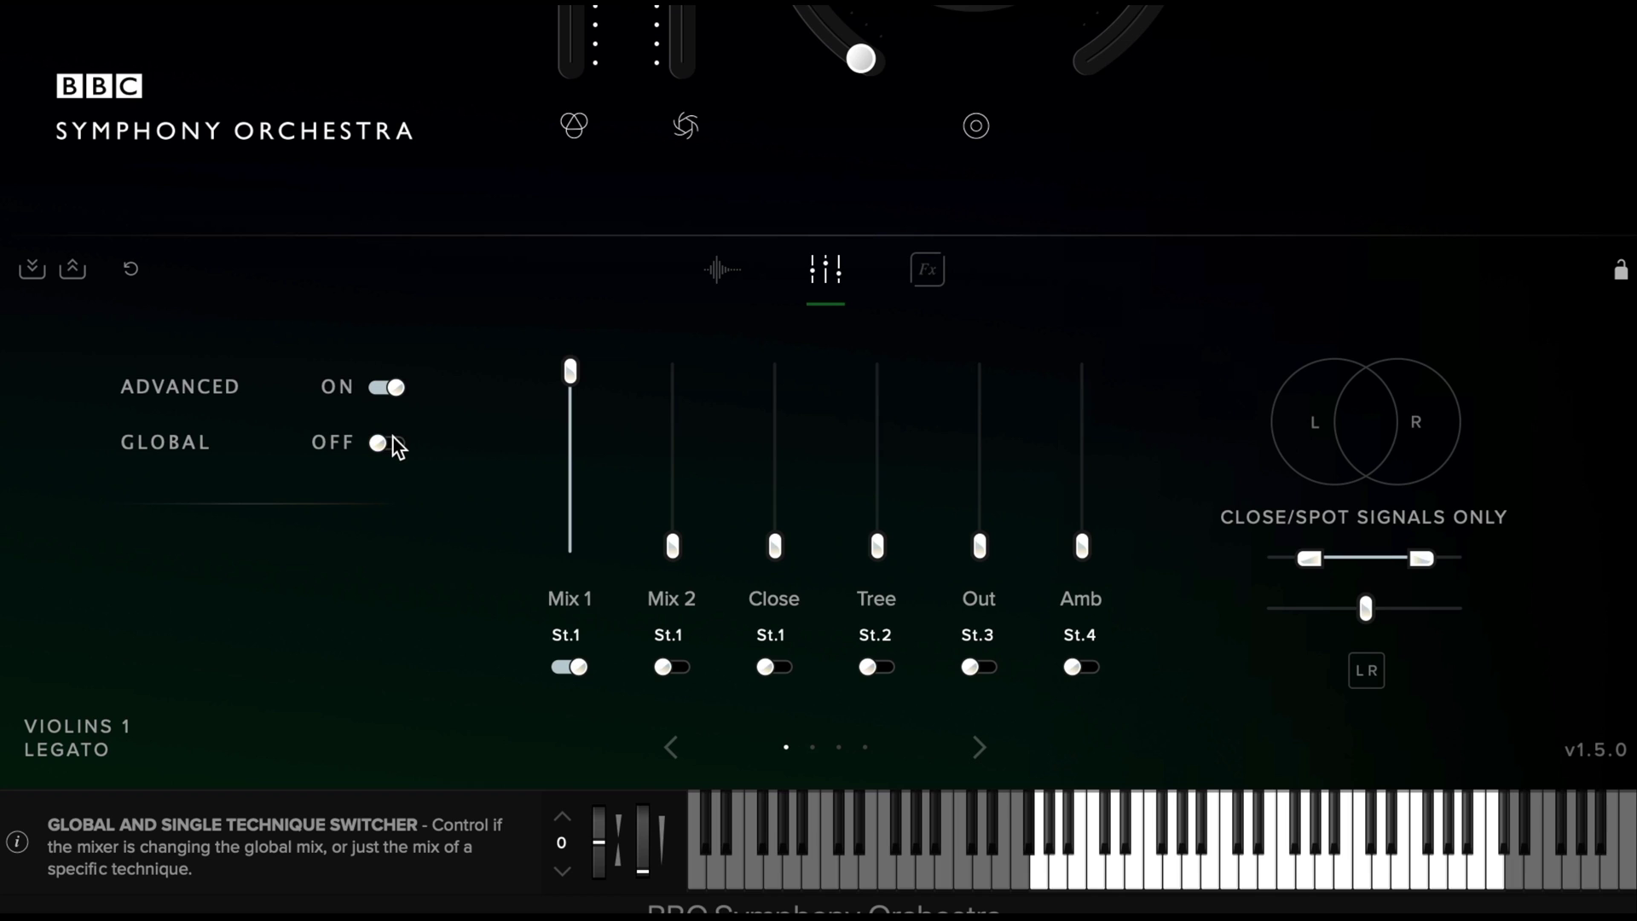
Step: Select the Long technique and route its Mix 1 signal to output St.2
click(720, 271)
click(825, 271)
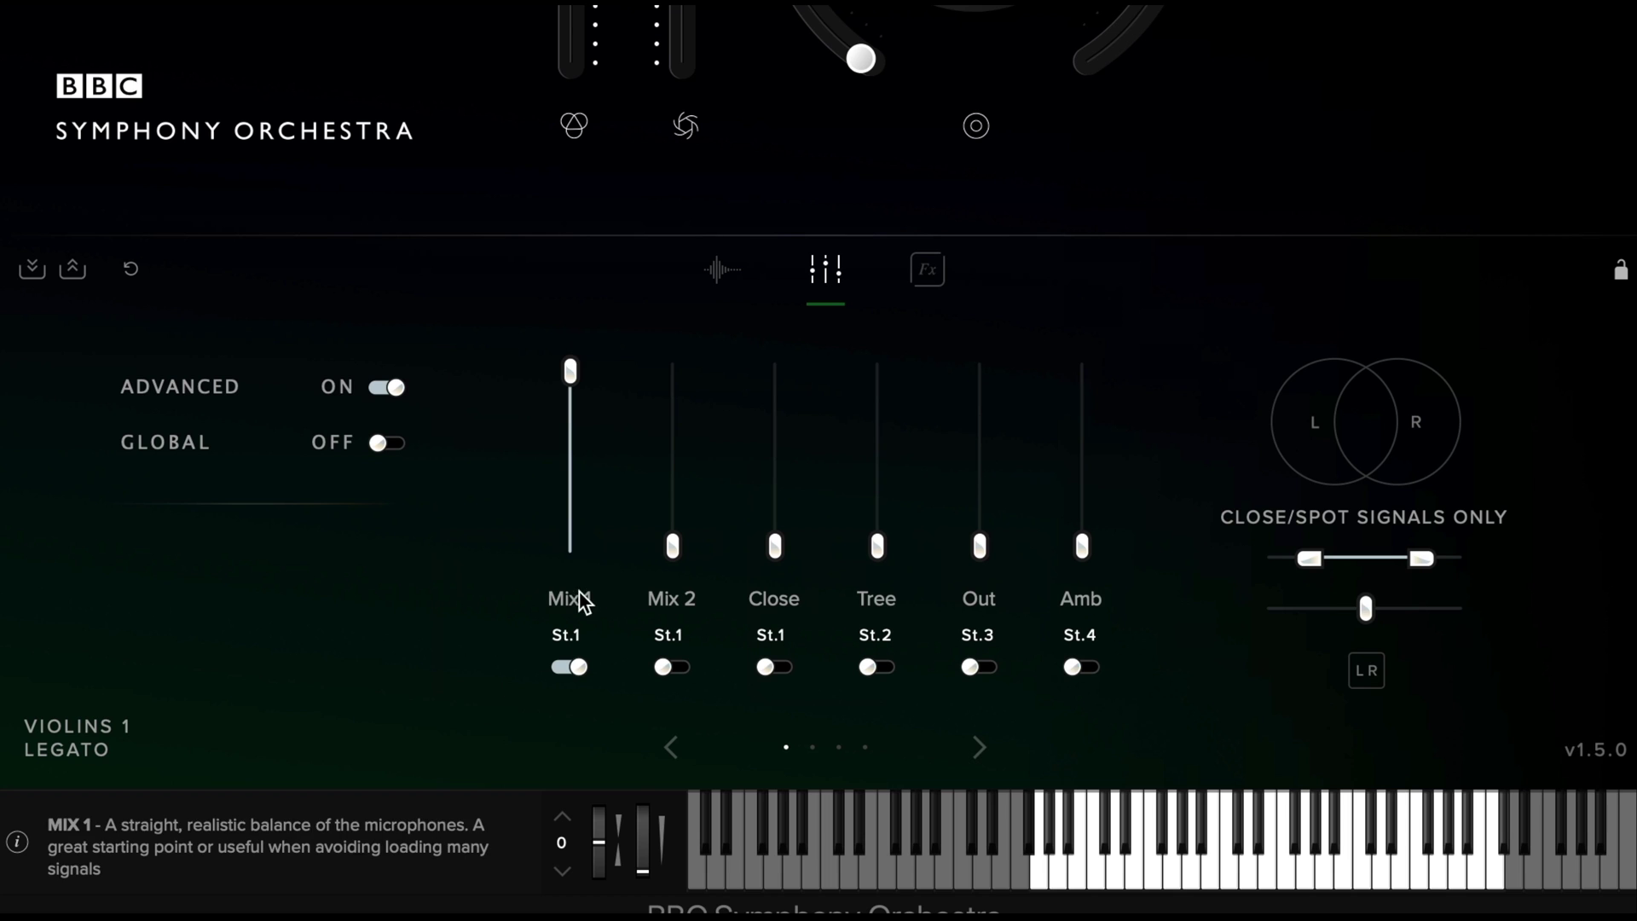
click(720, 270)
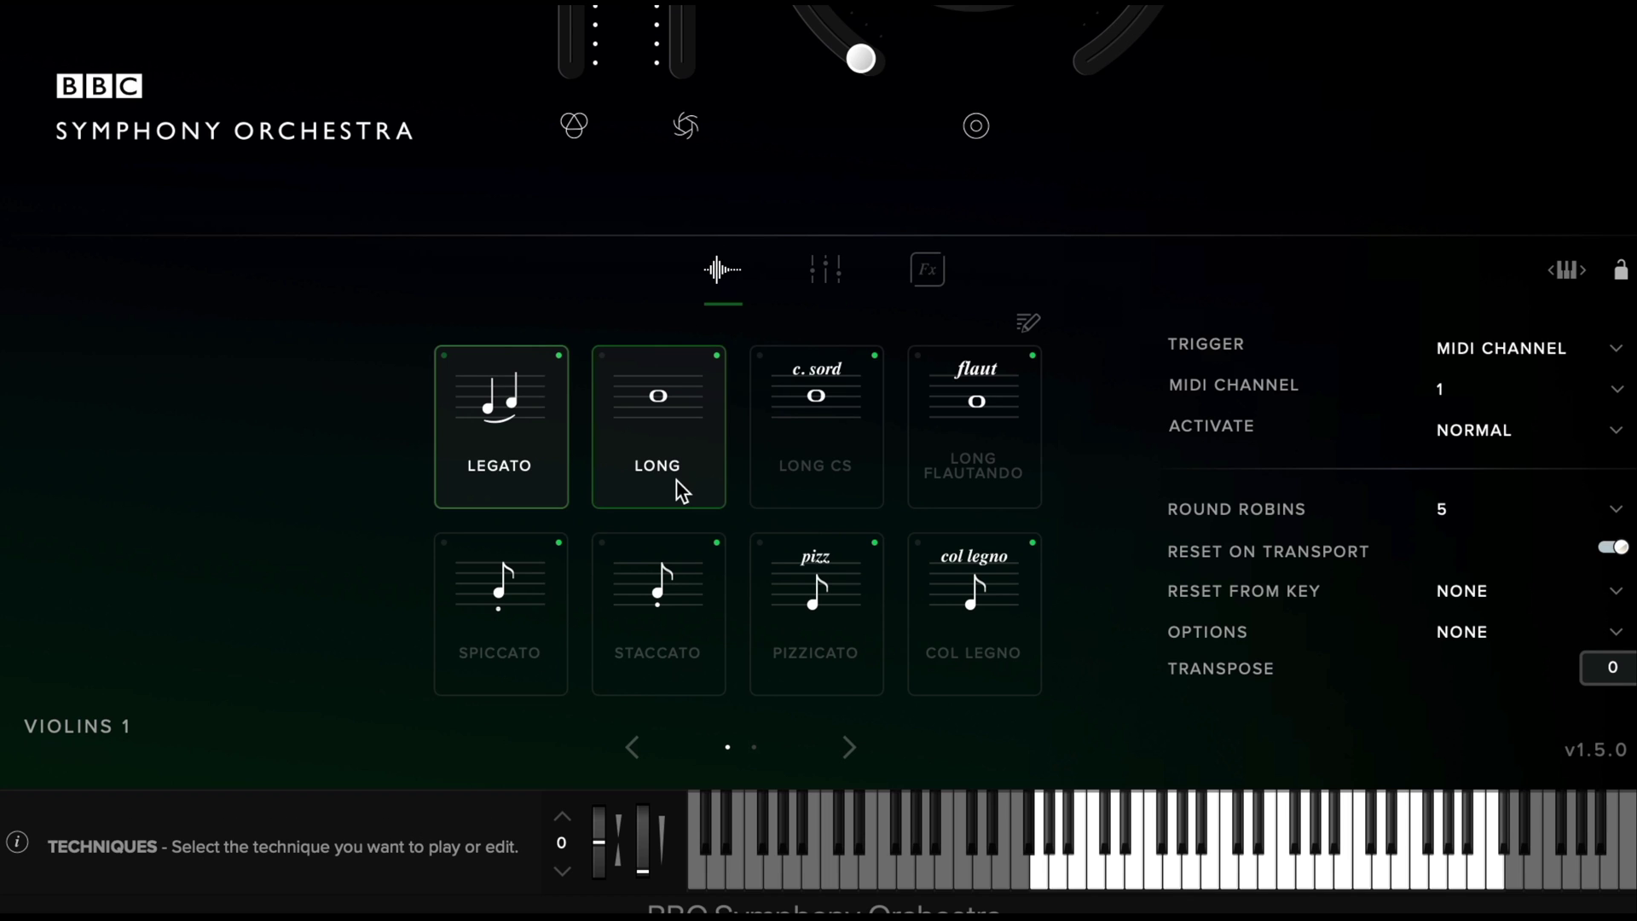
click(658, 429)
shift+click(817, 423)
click(824, 270)
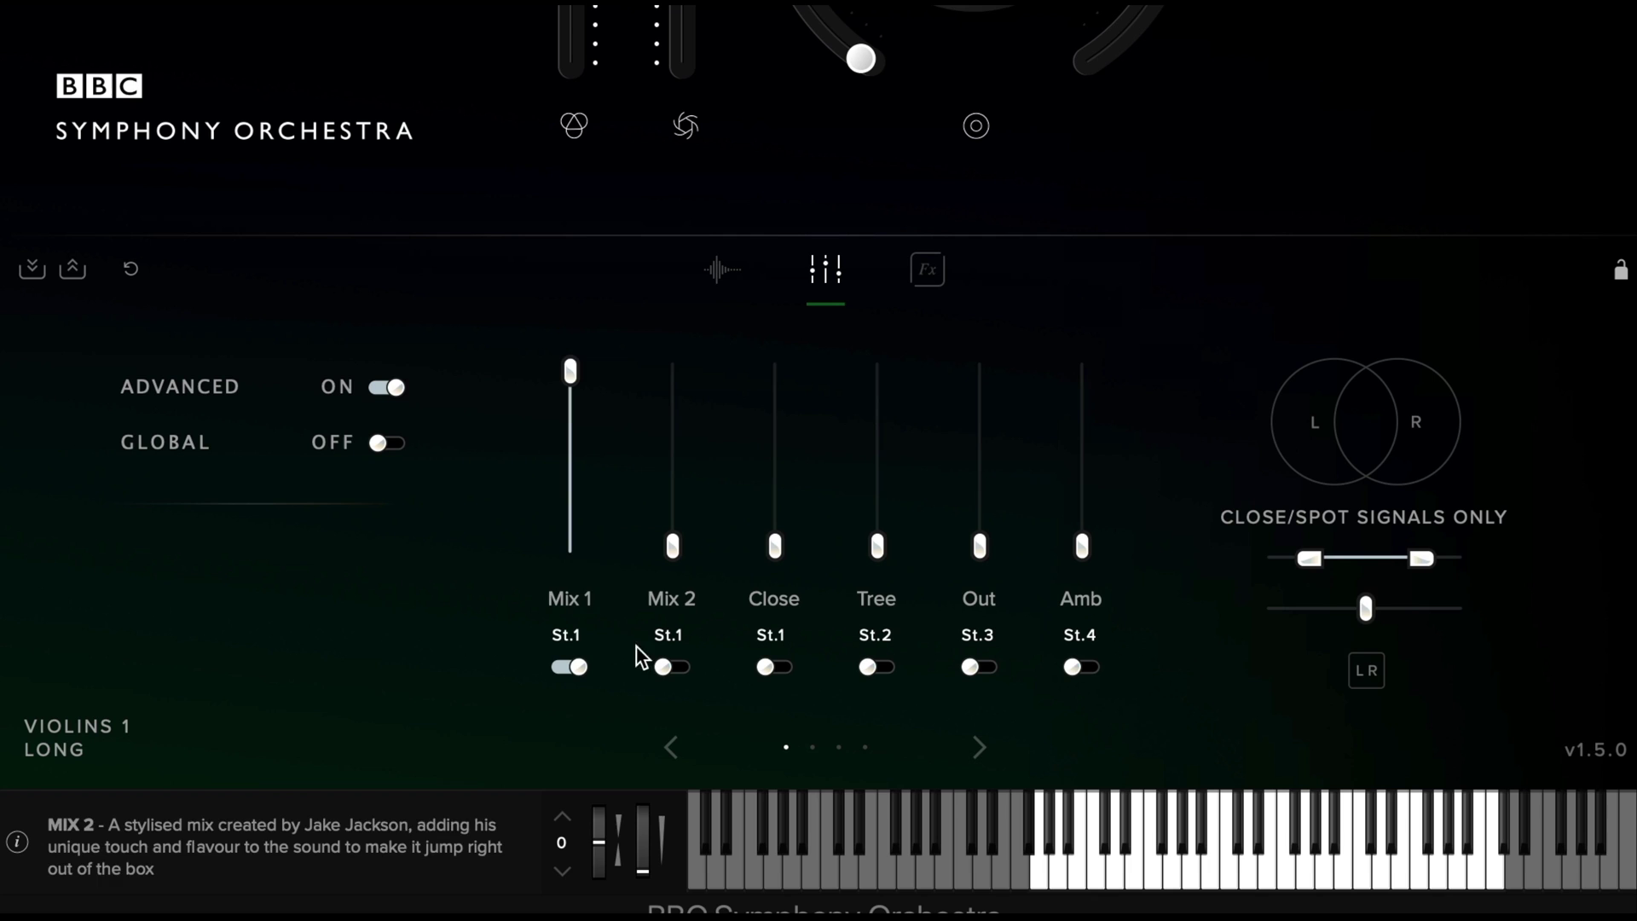
click(565, 636)
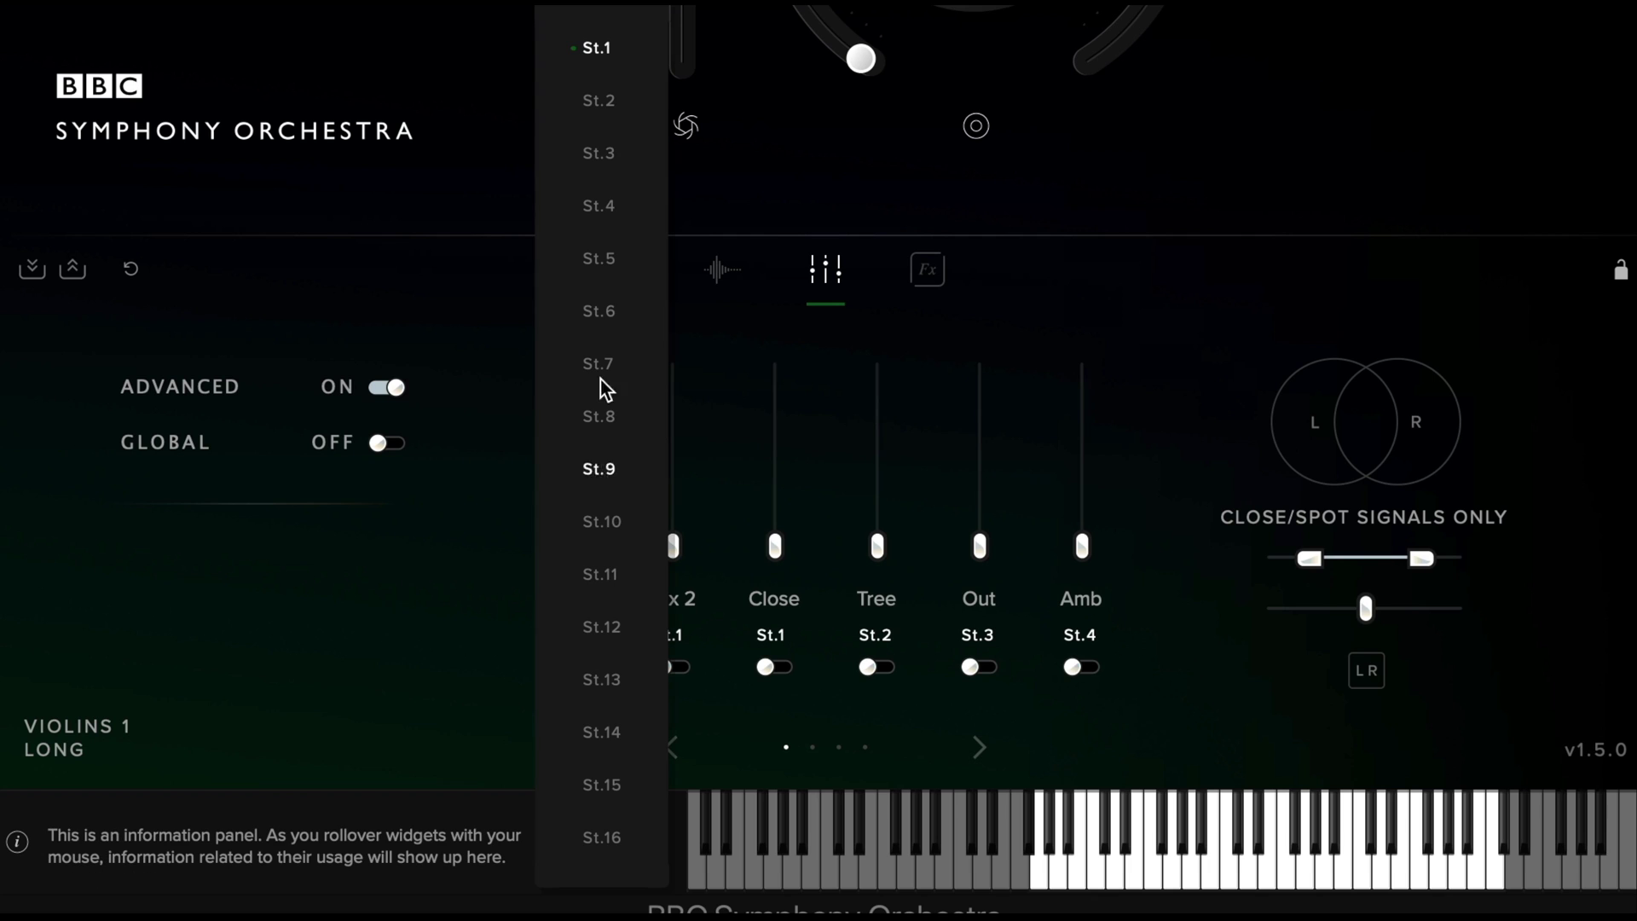
click(596, 103)
Step: Browse the Long CS and Legato techniques, then recheck Long's signal mixer settings
click(716, 271)
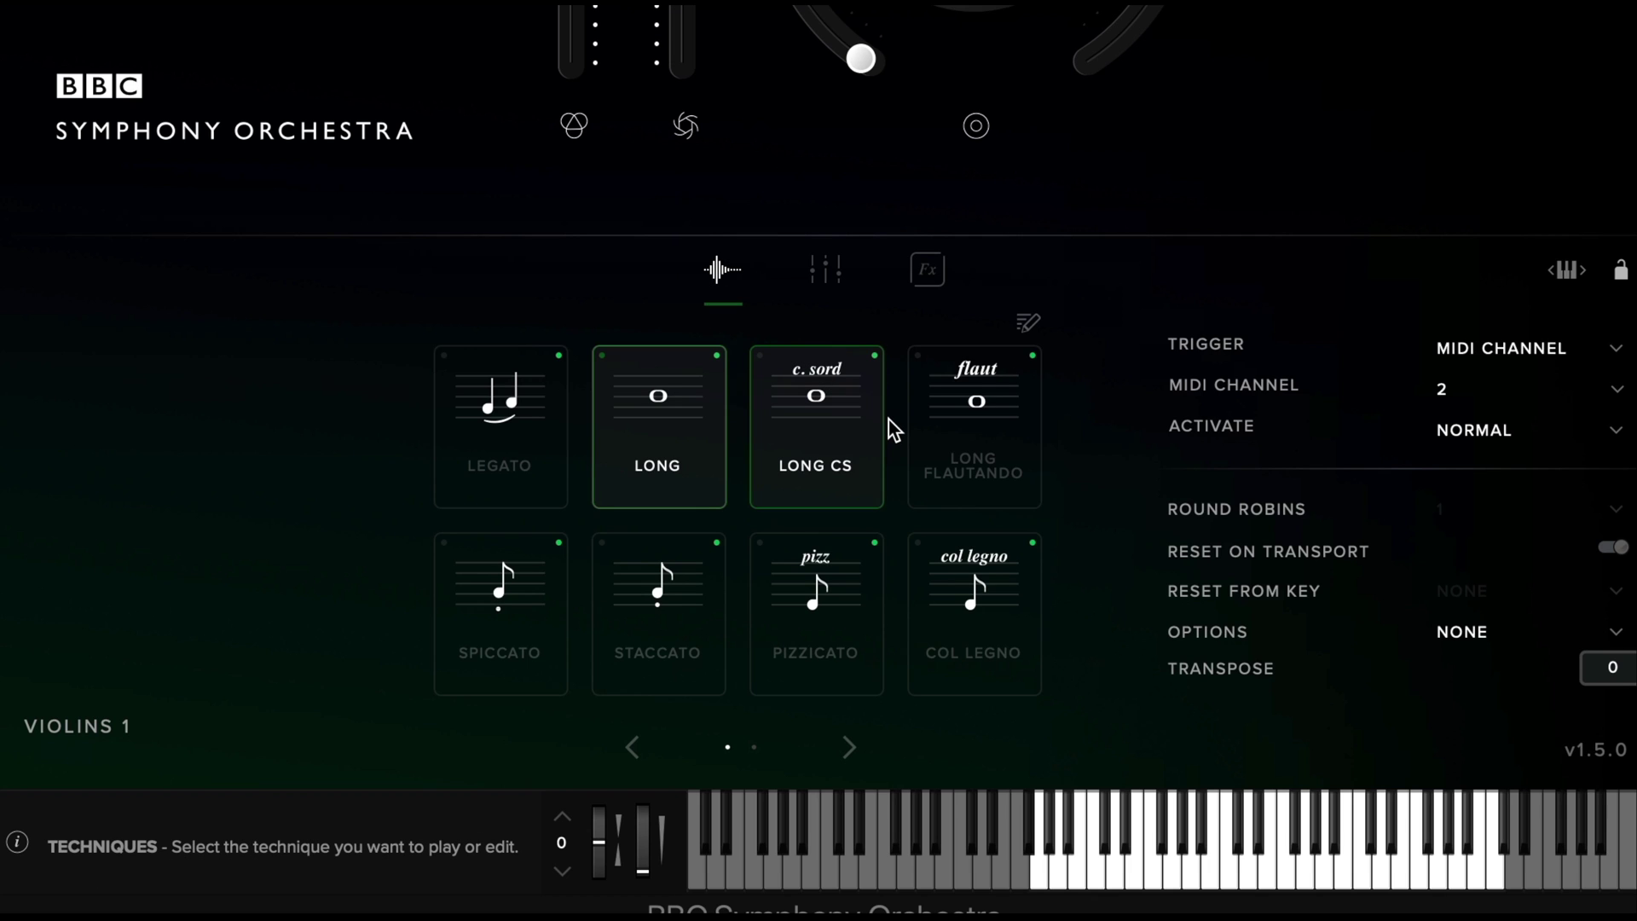
click(810, 434)
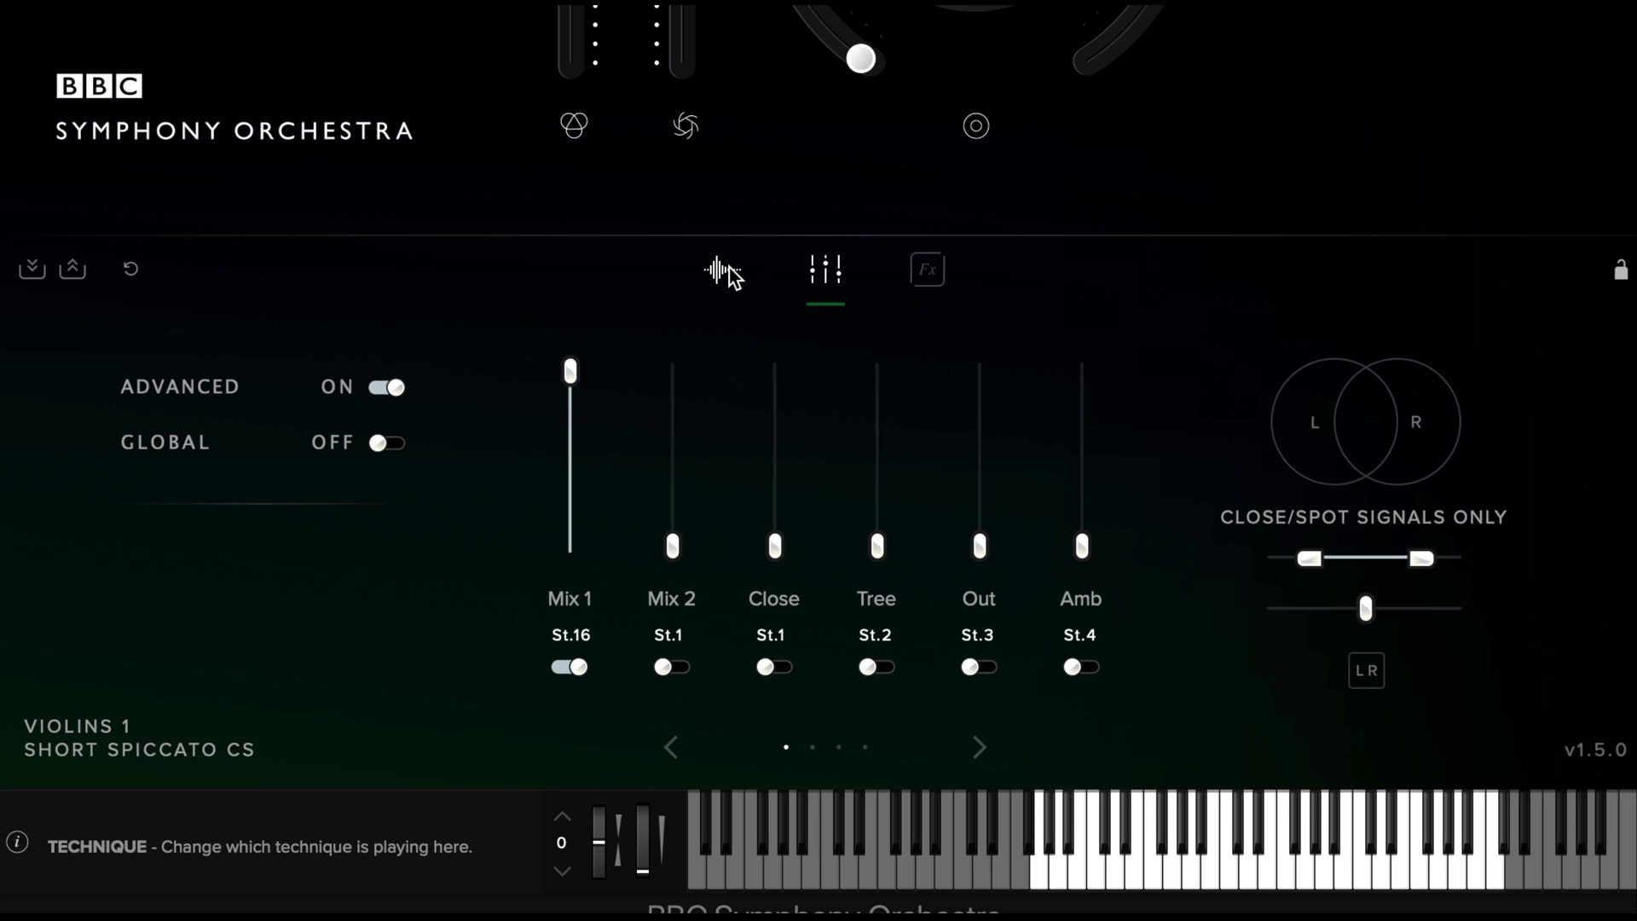
click(724, 269)
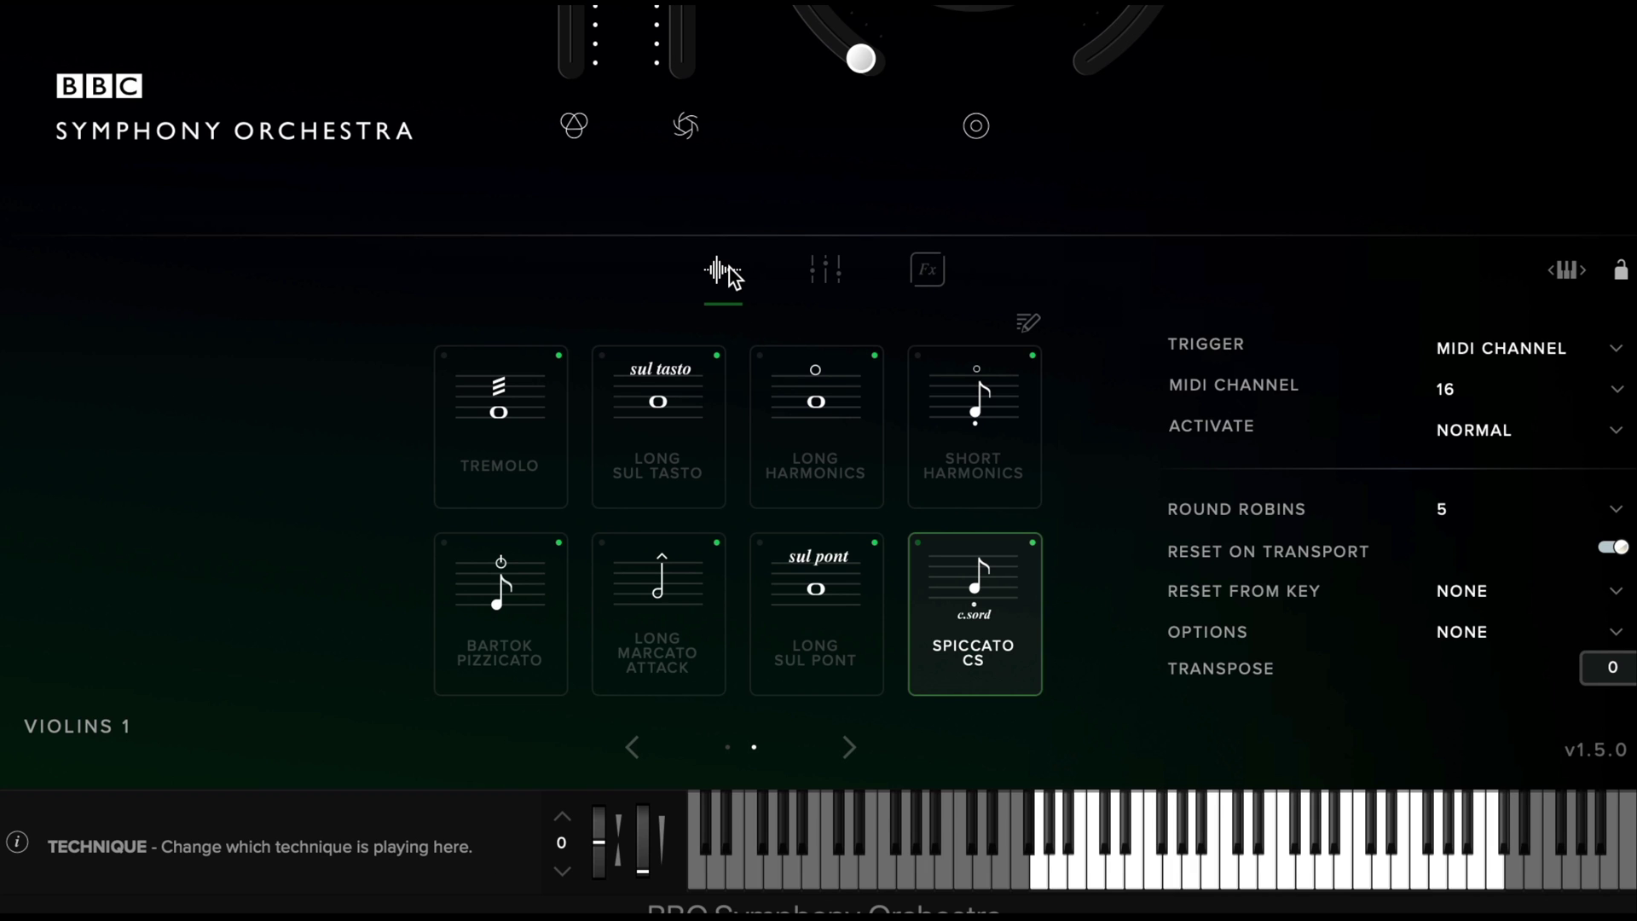
click(635, 749)
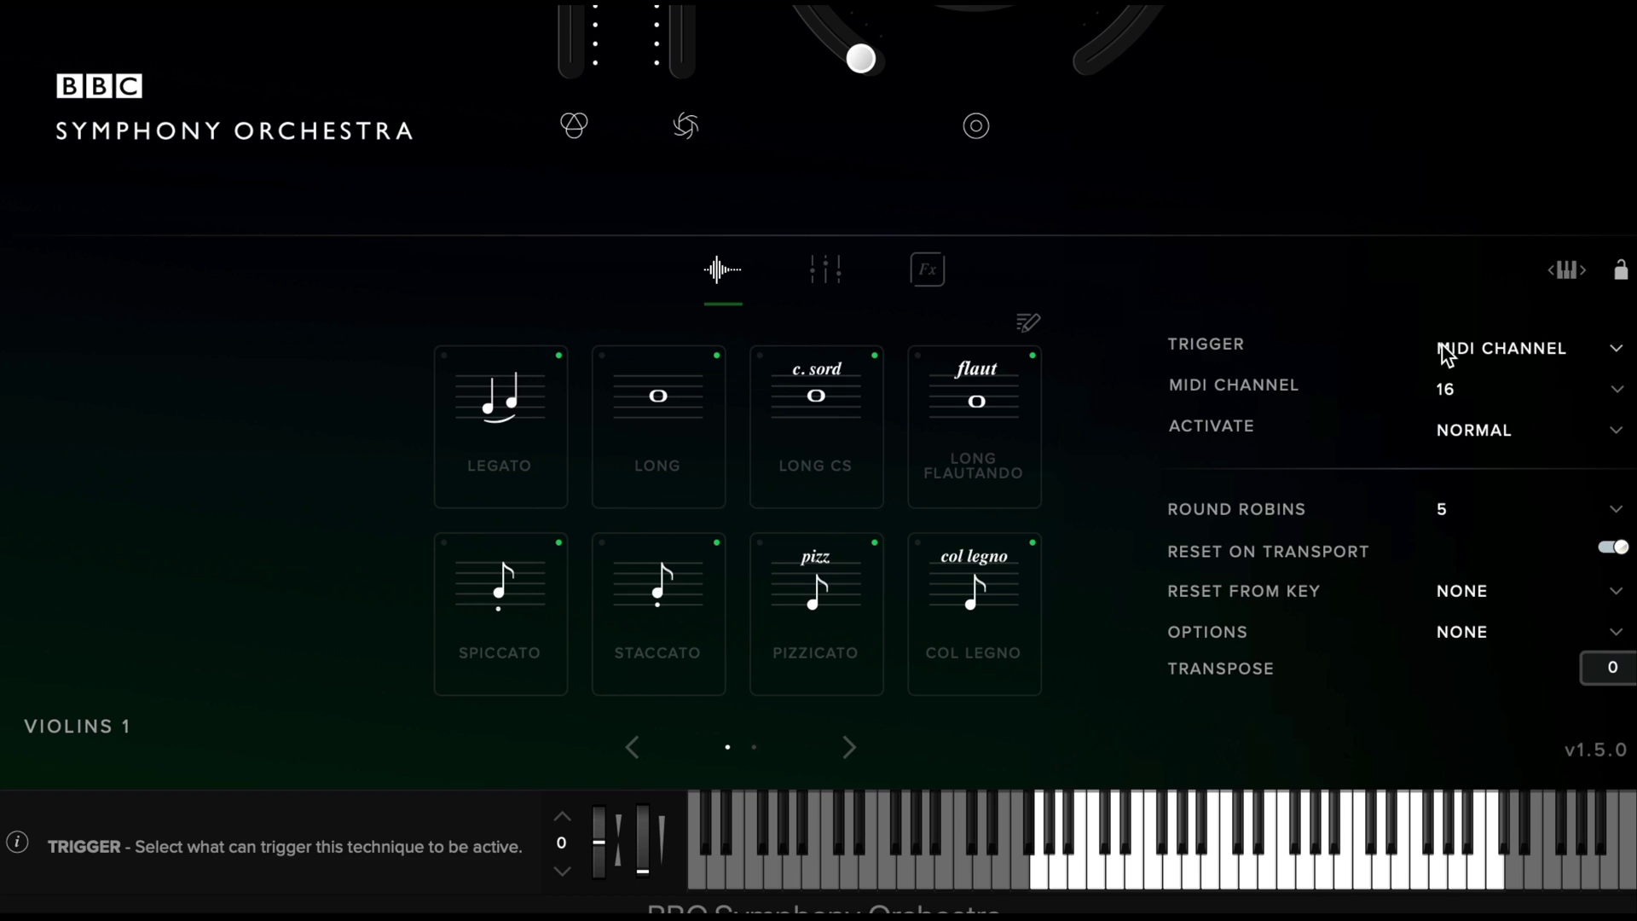
click(511, 471)
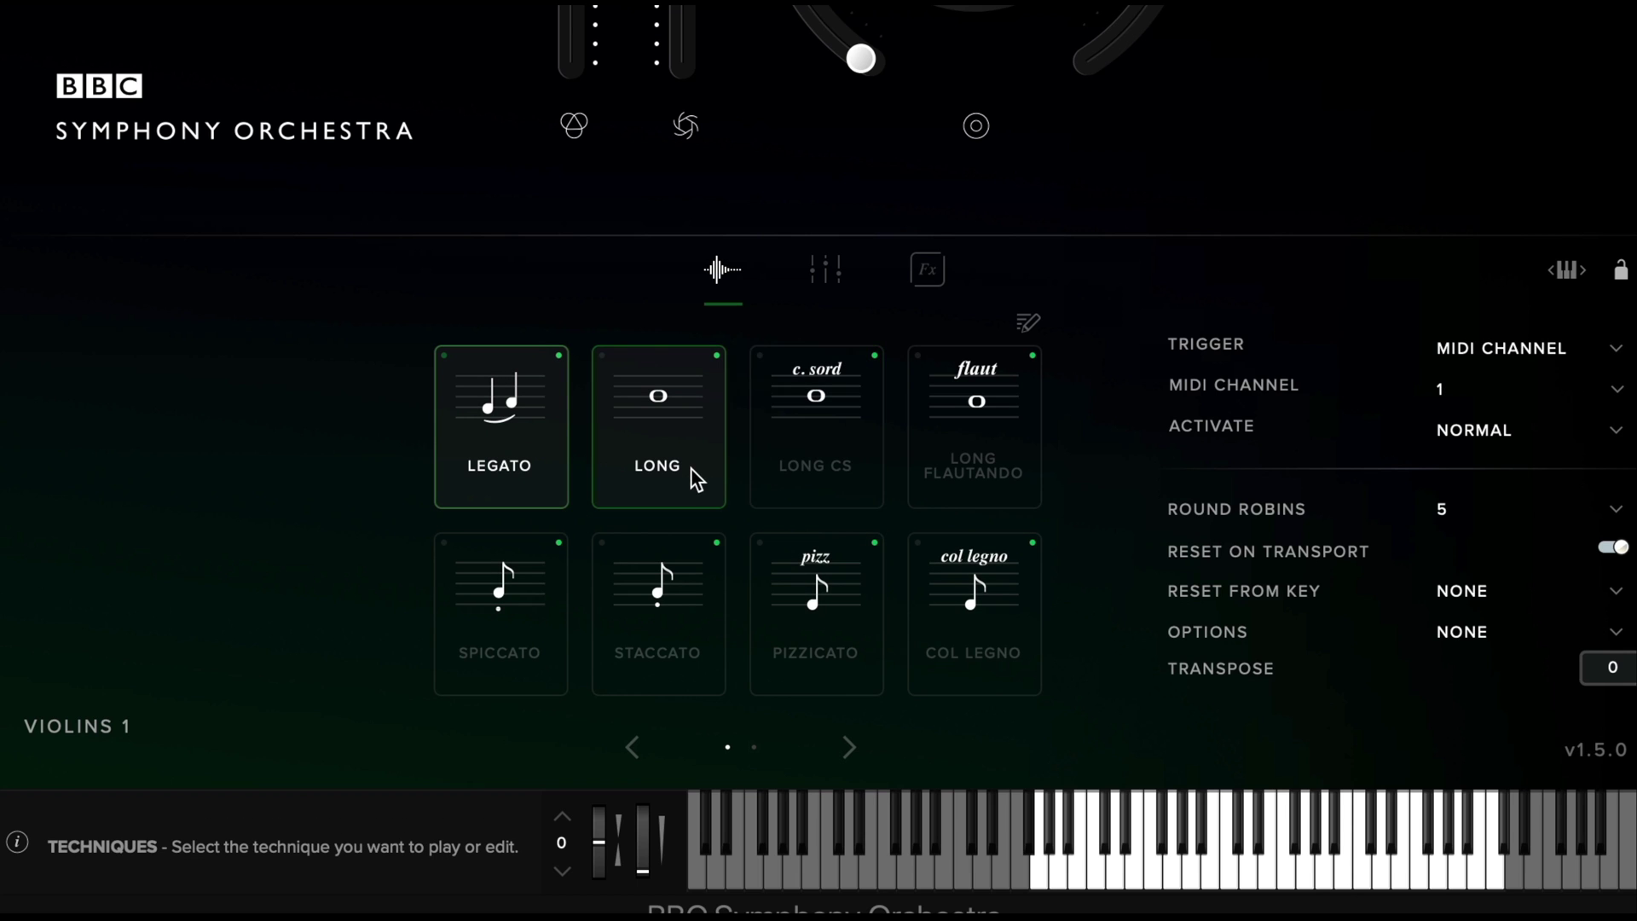
click(658, 428)
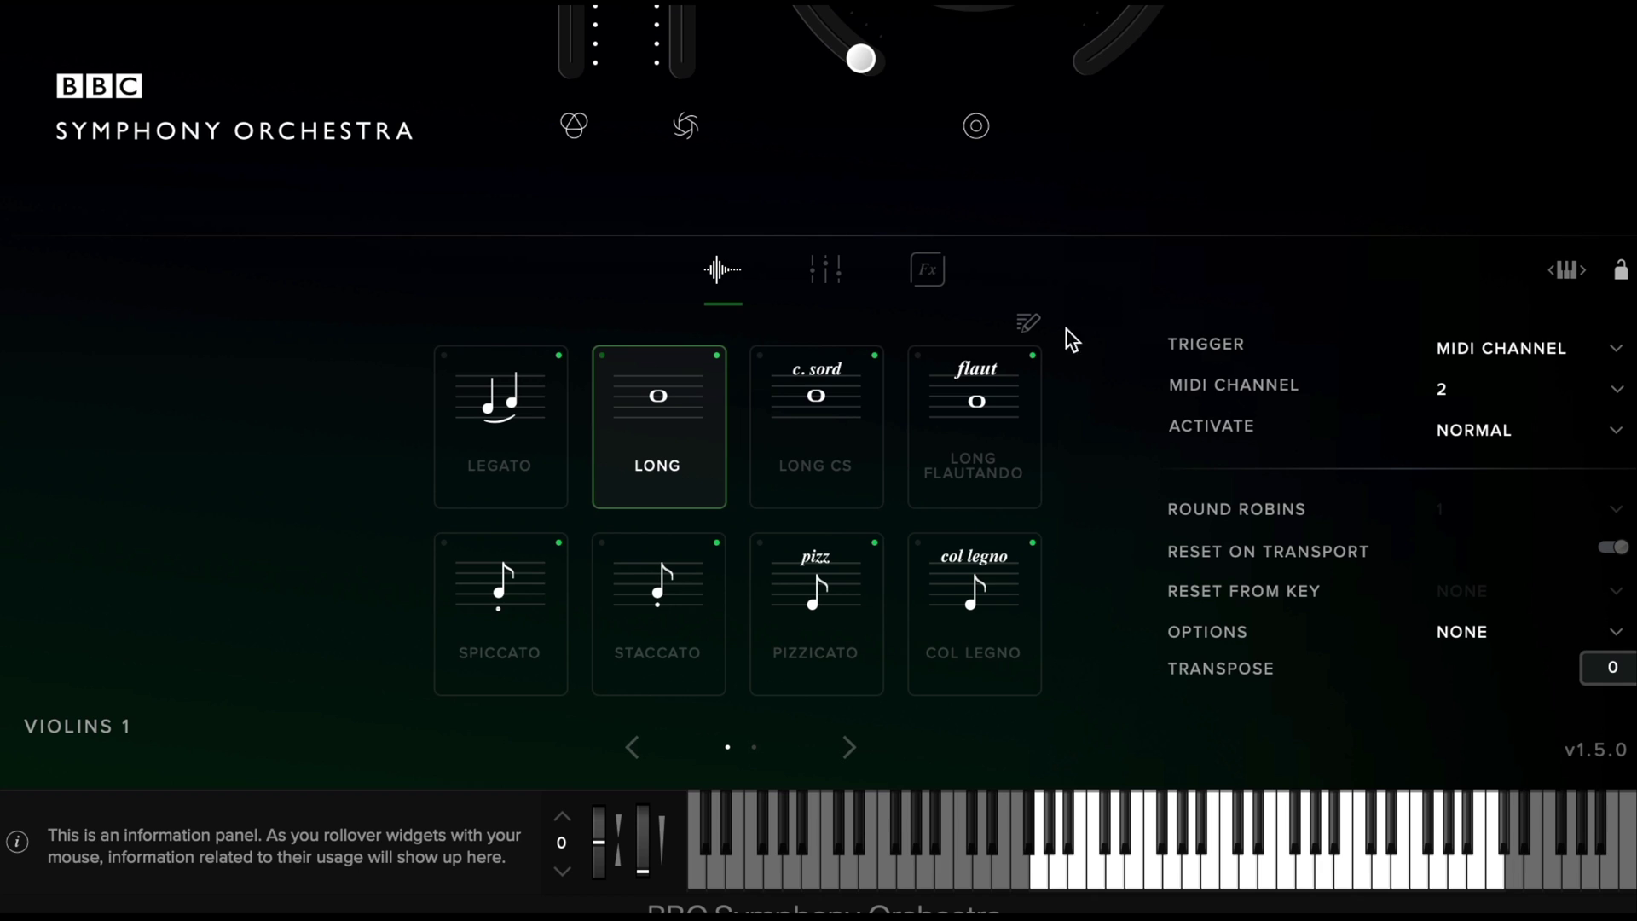
click(825, 274)
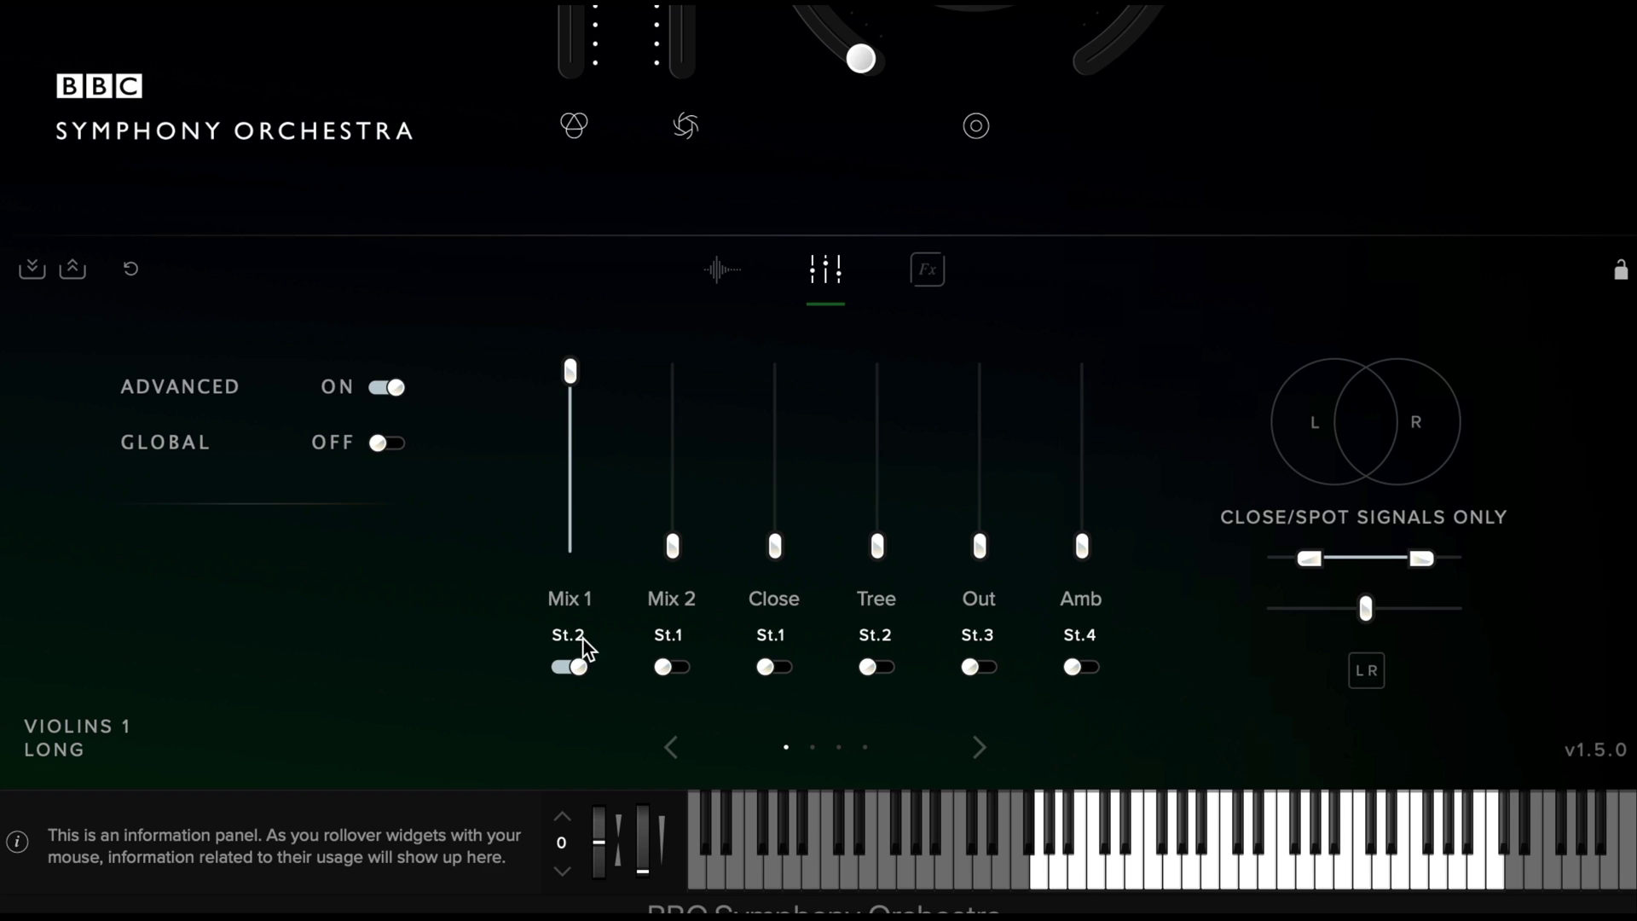
Step: Select Spiccato CS on the second techniques page and show its signal mixer
click(723, 272)
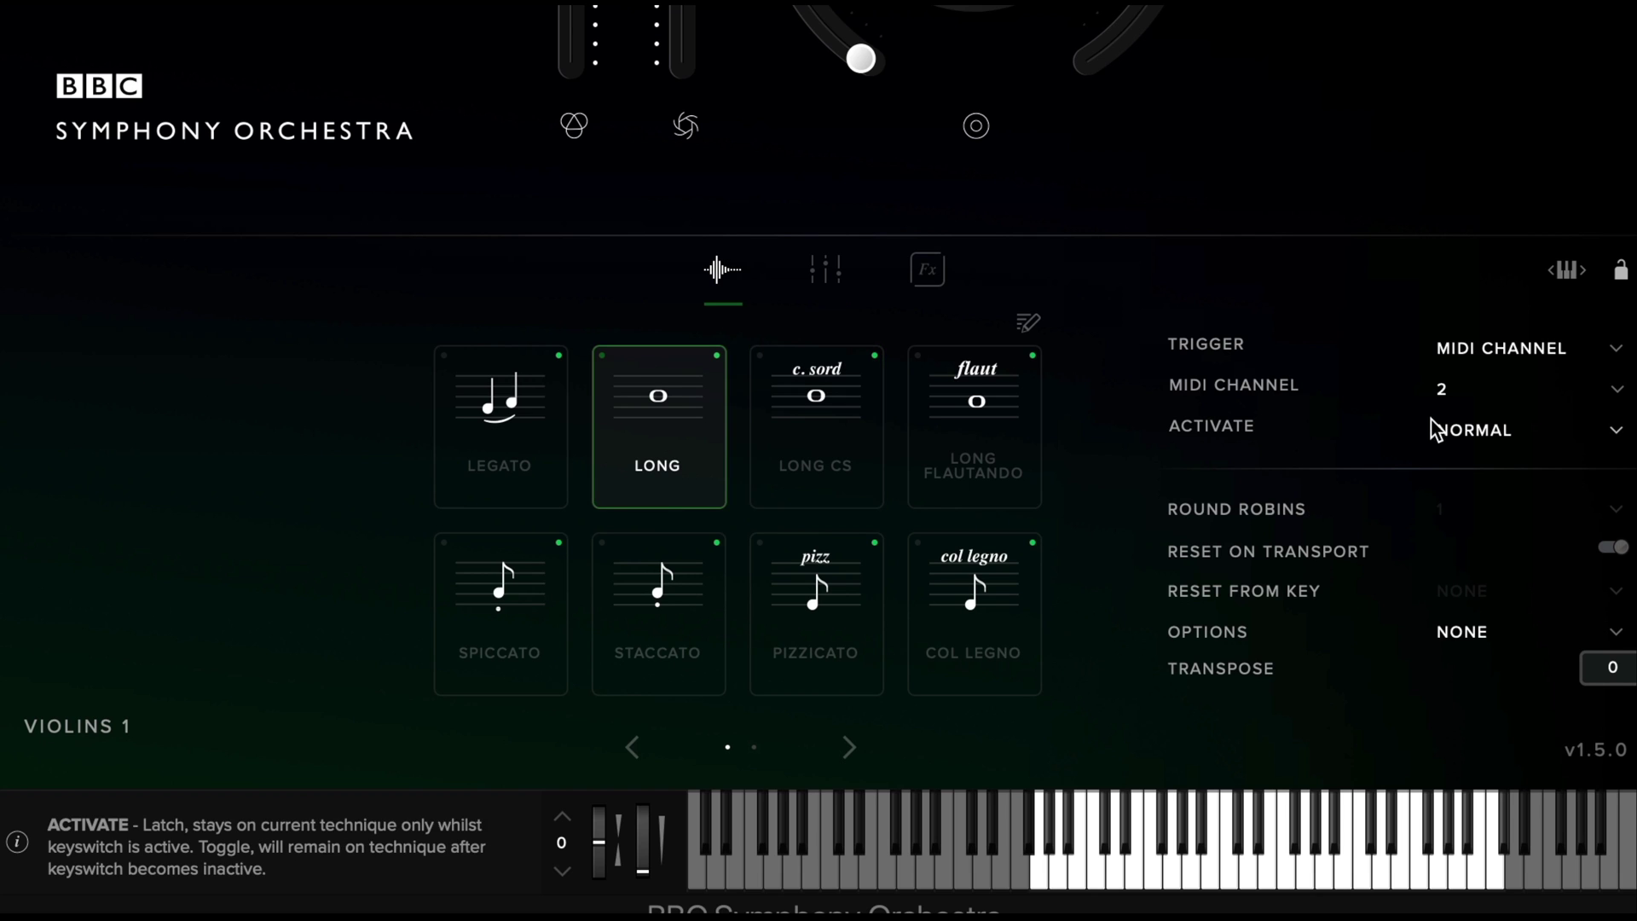
click(850, 746)
click(952, 640)
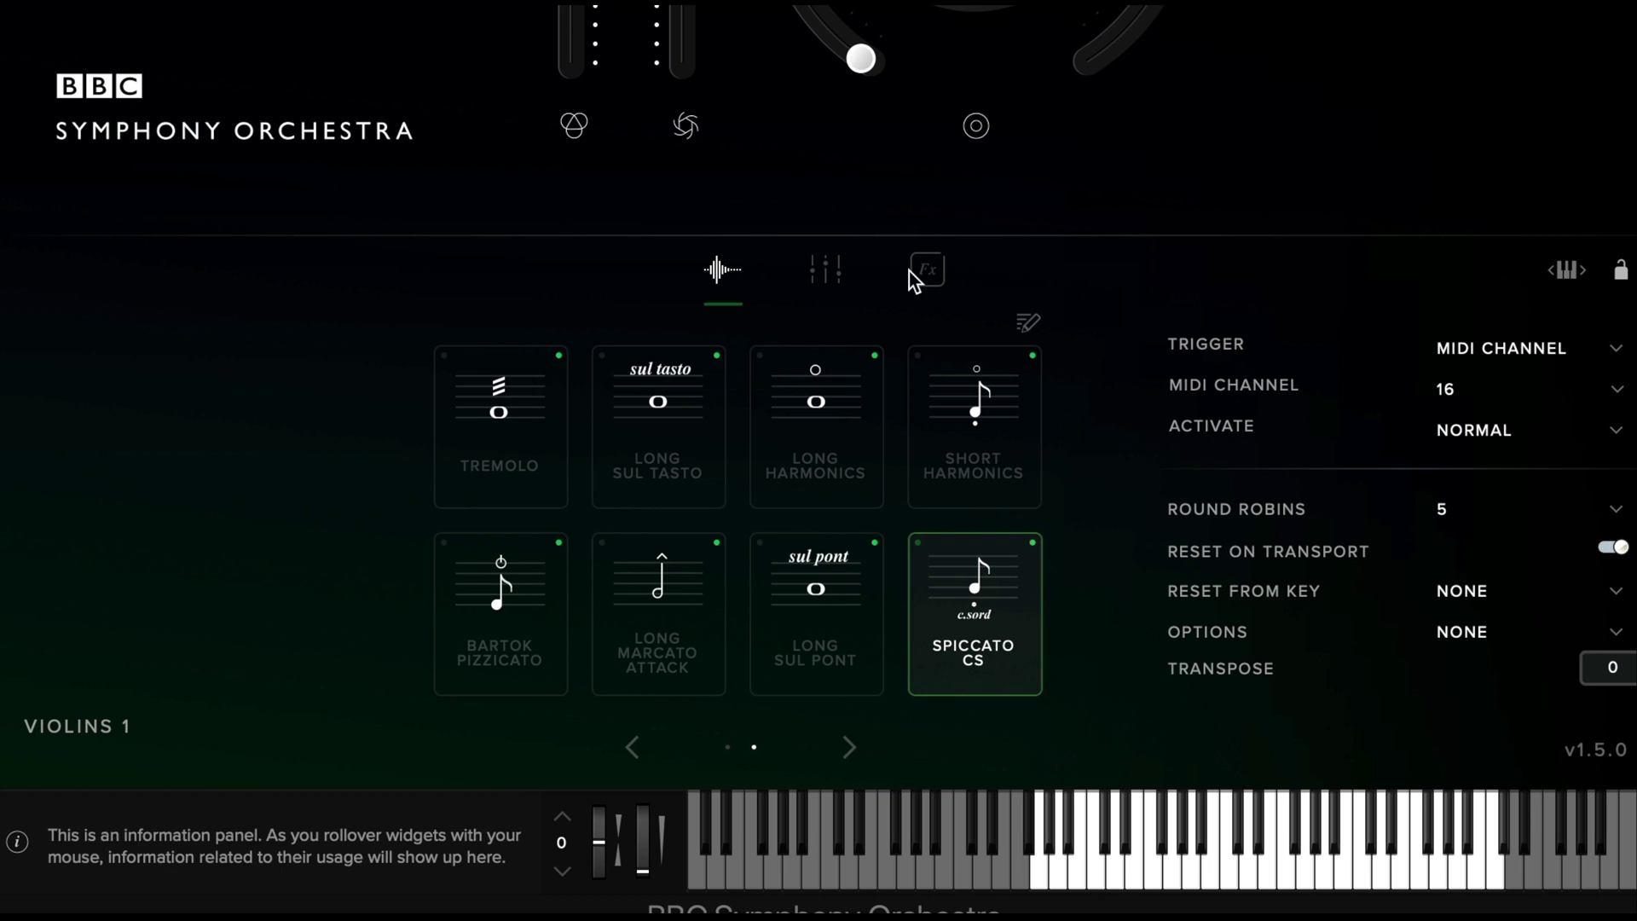
click(826, 271)
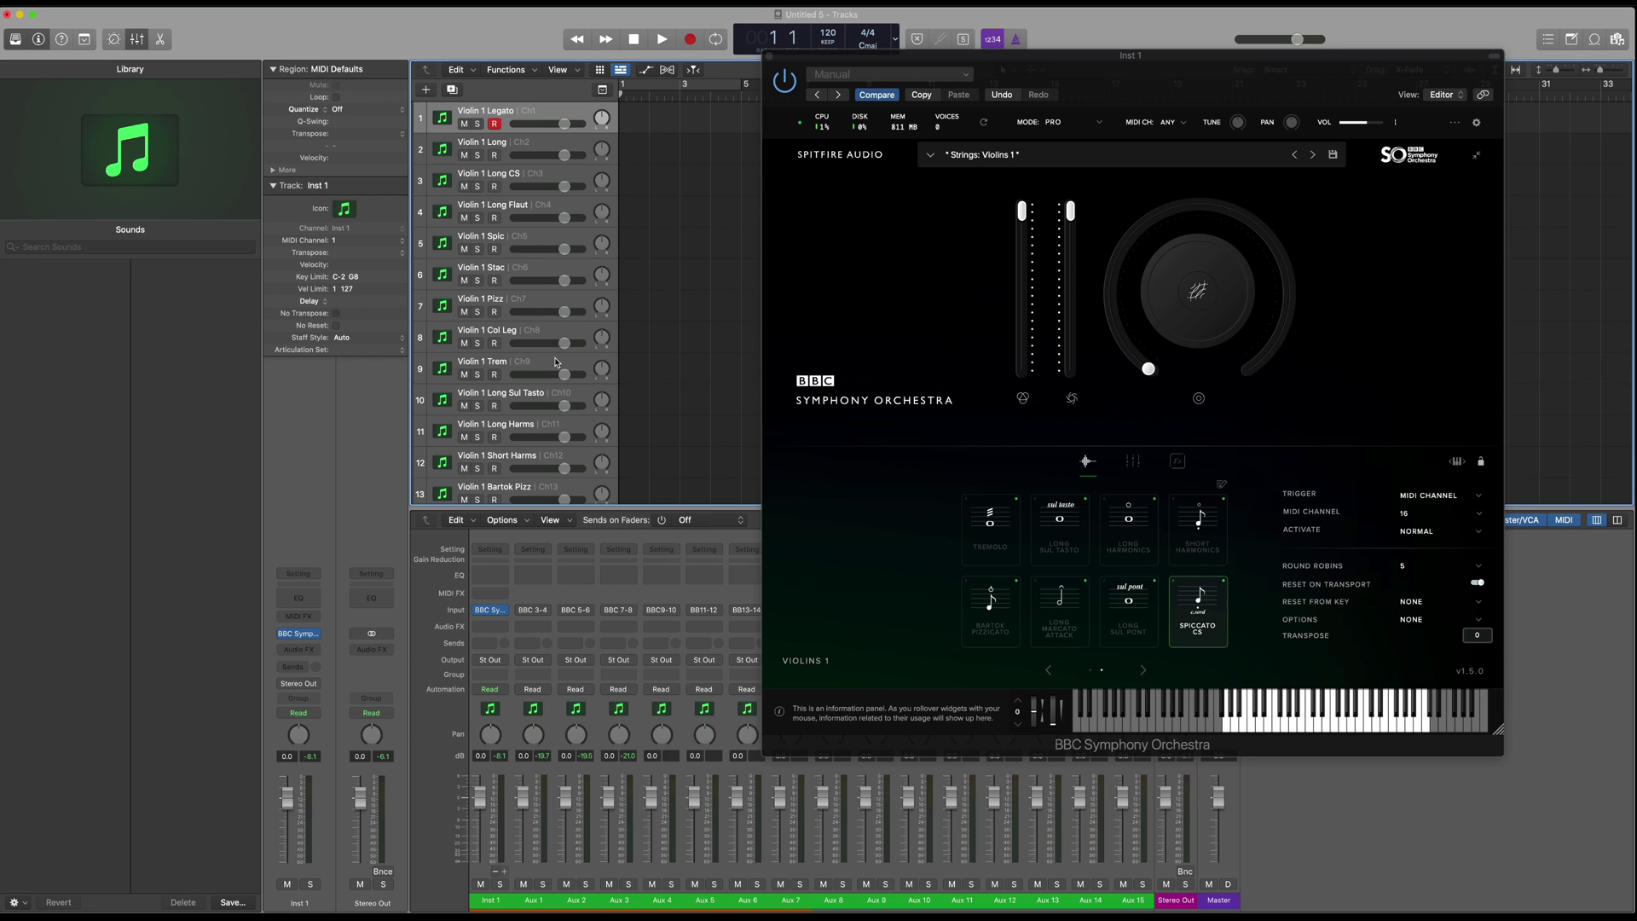
Step: Move down from Violin 1 Long Sul Tasto to the last track, Violin 1 Spic CS
key(Down)
key(Down)
key(Down)
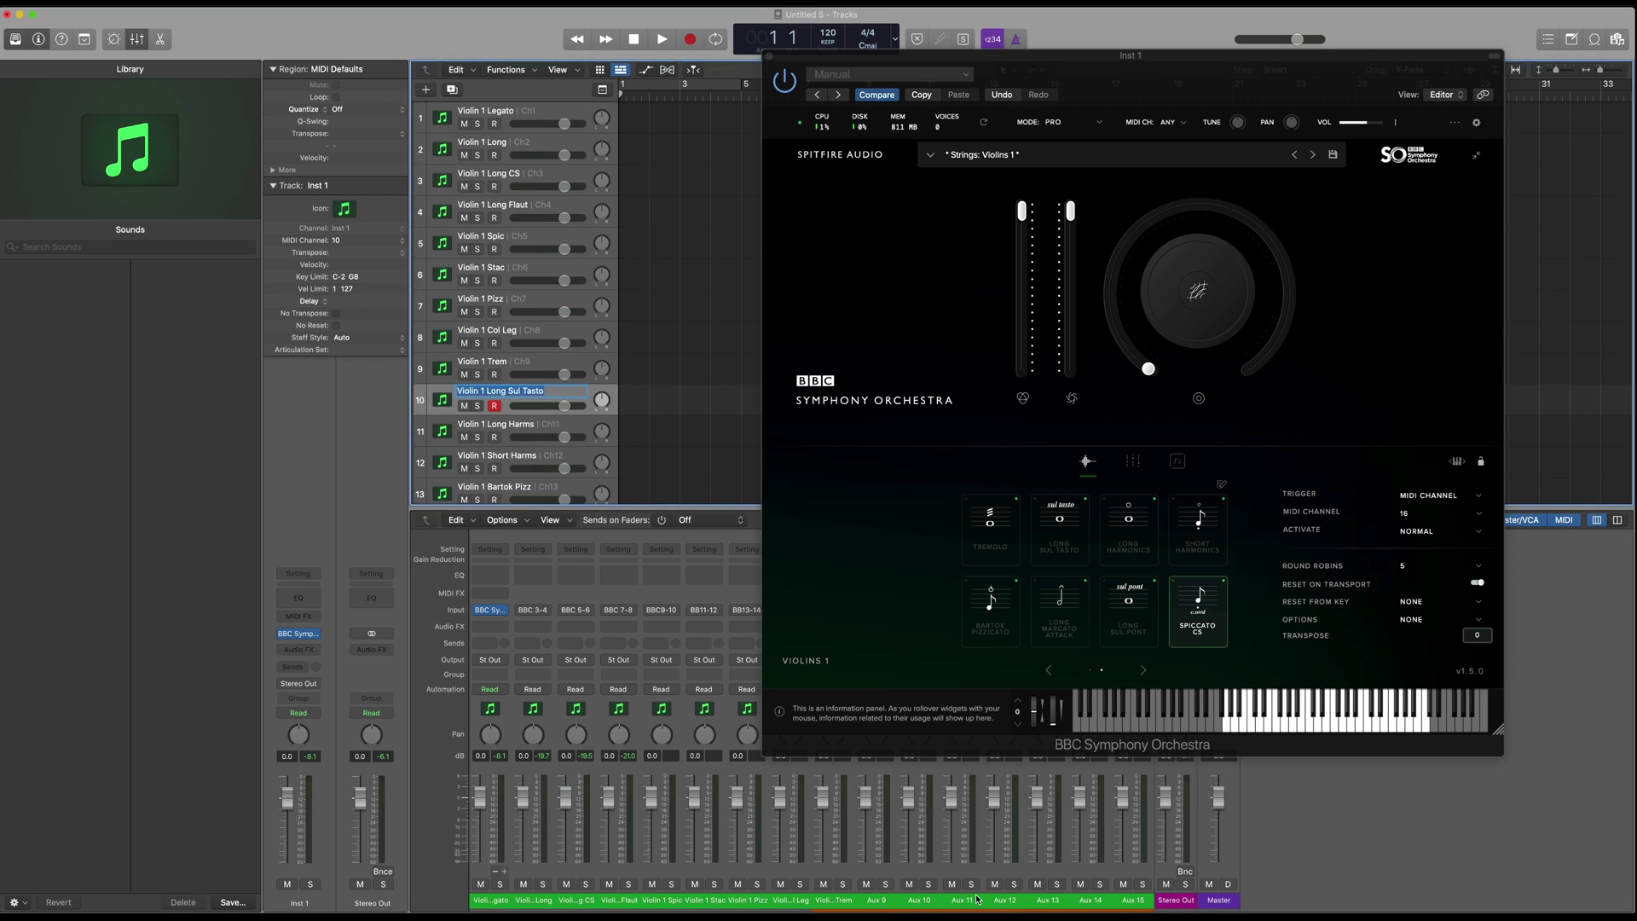
key(Down)
key(Down)
key(Down)
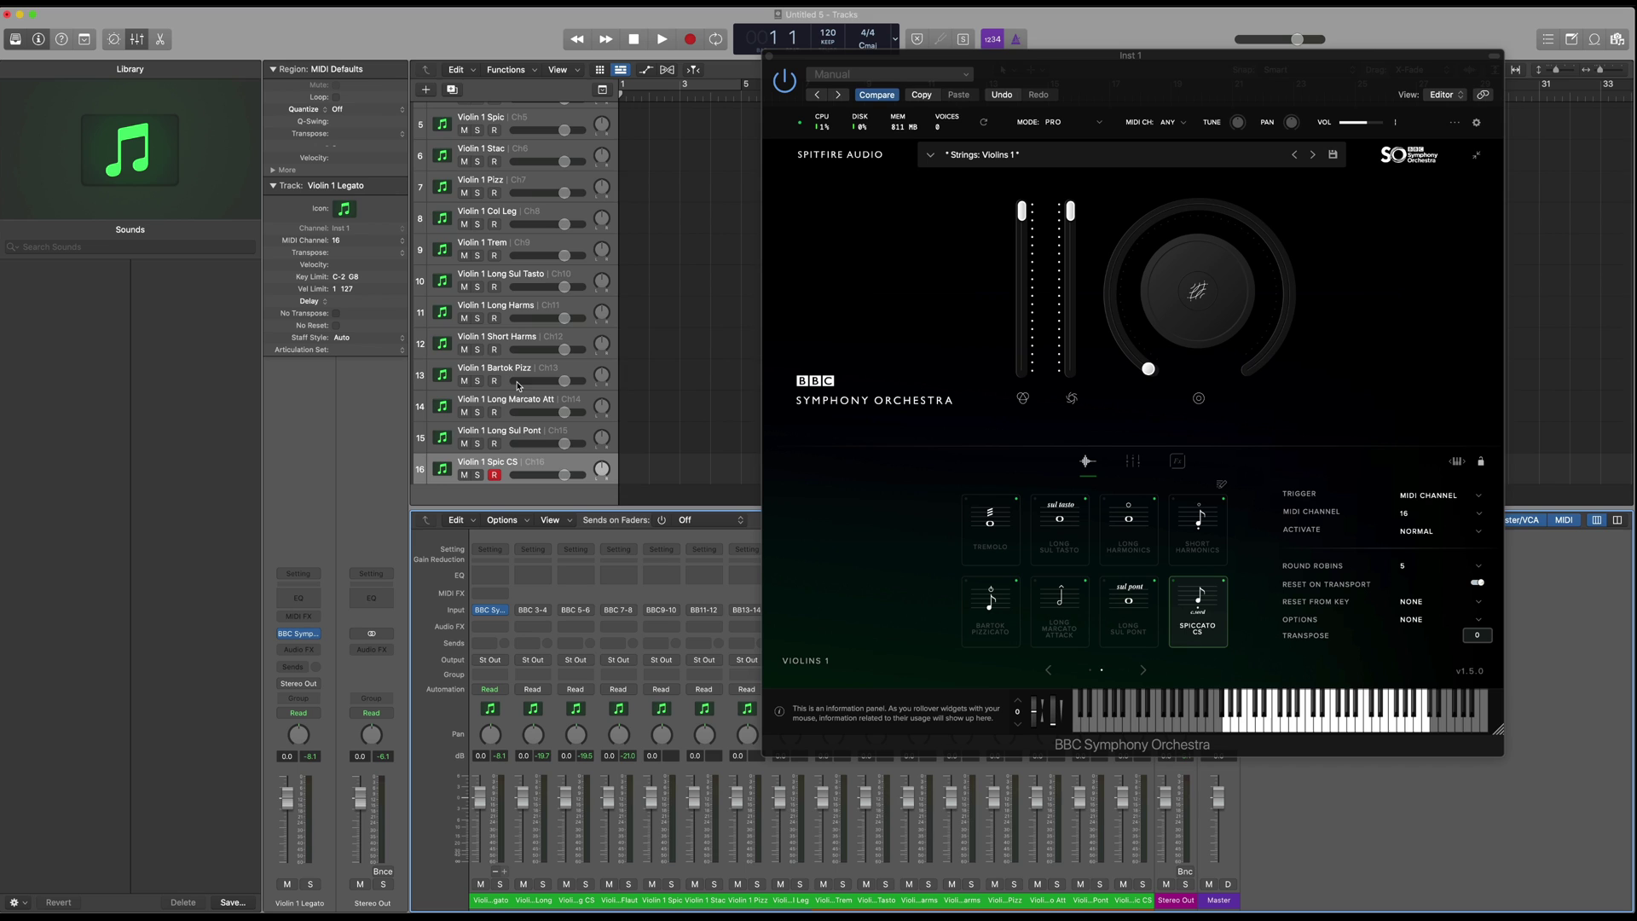
scroll(517, 384, up, 5)
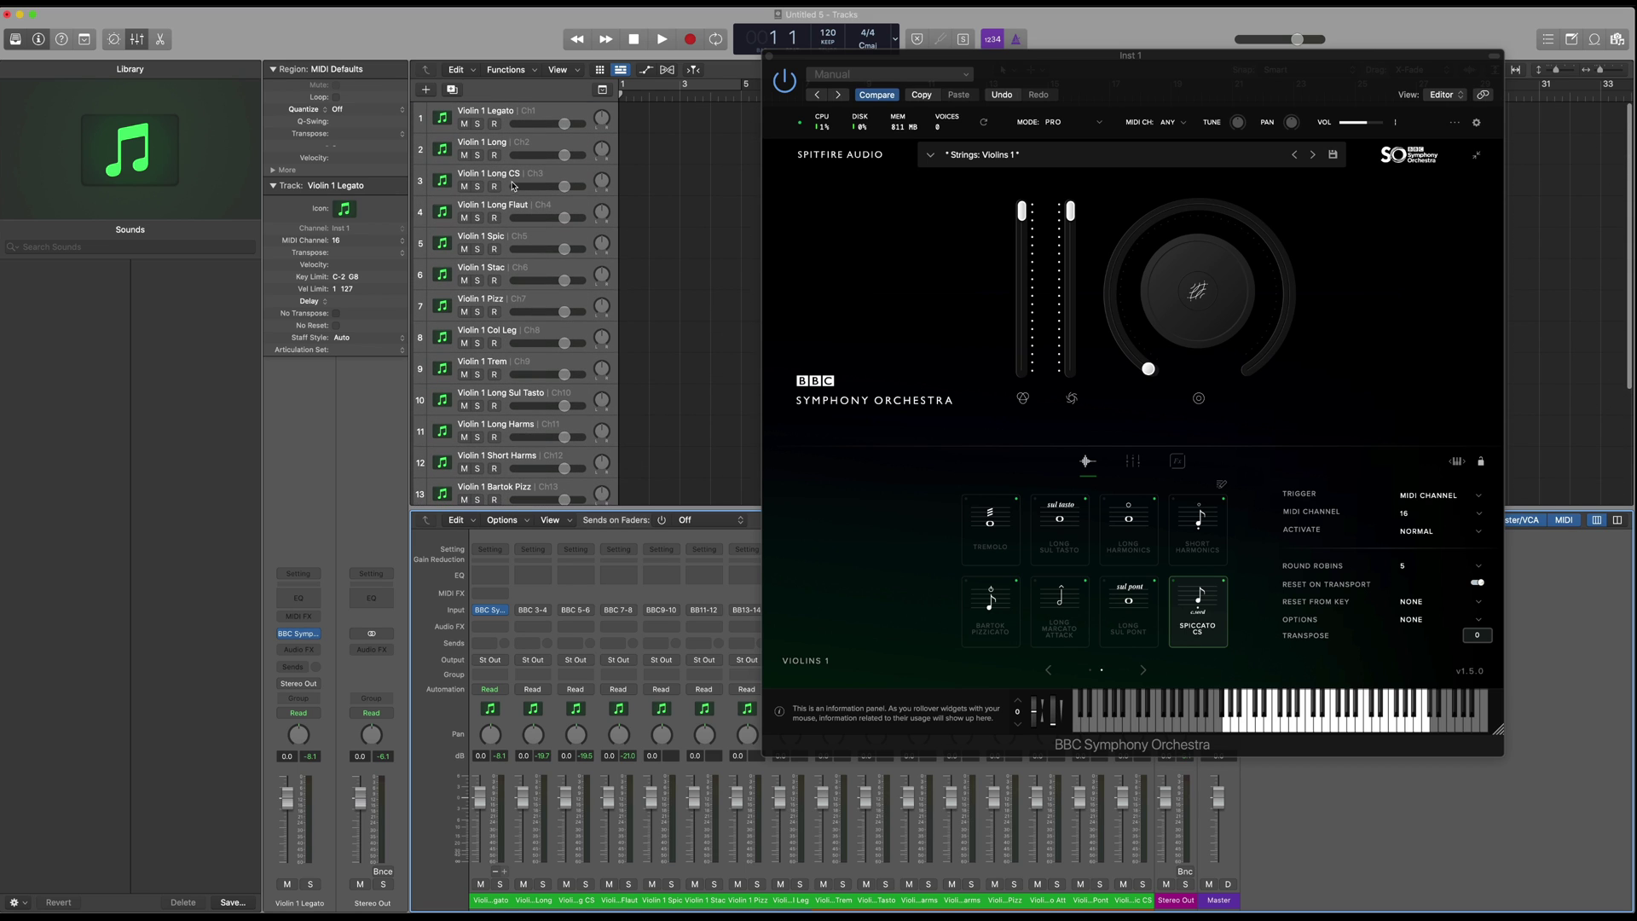
Step: Check the Long Flaut and Long Marcato Att tracks' articulations, then show the first techniques page
click(511, 208)
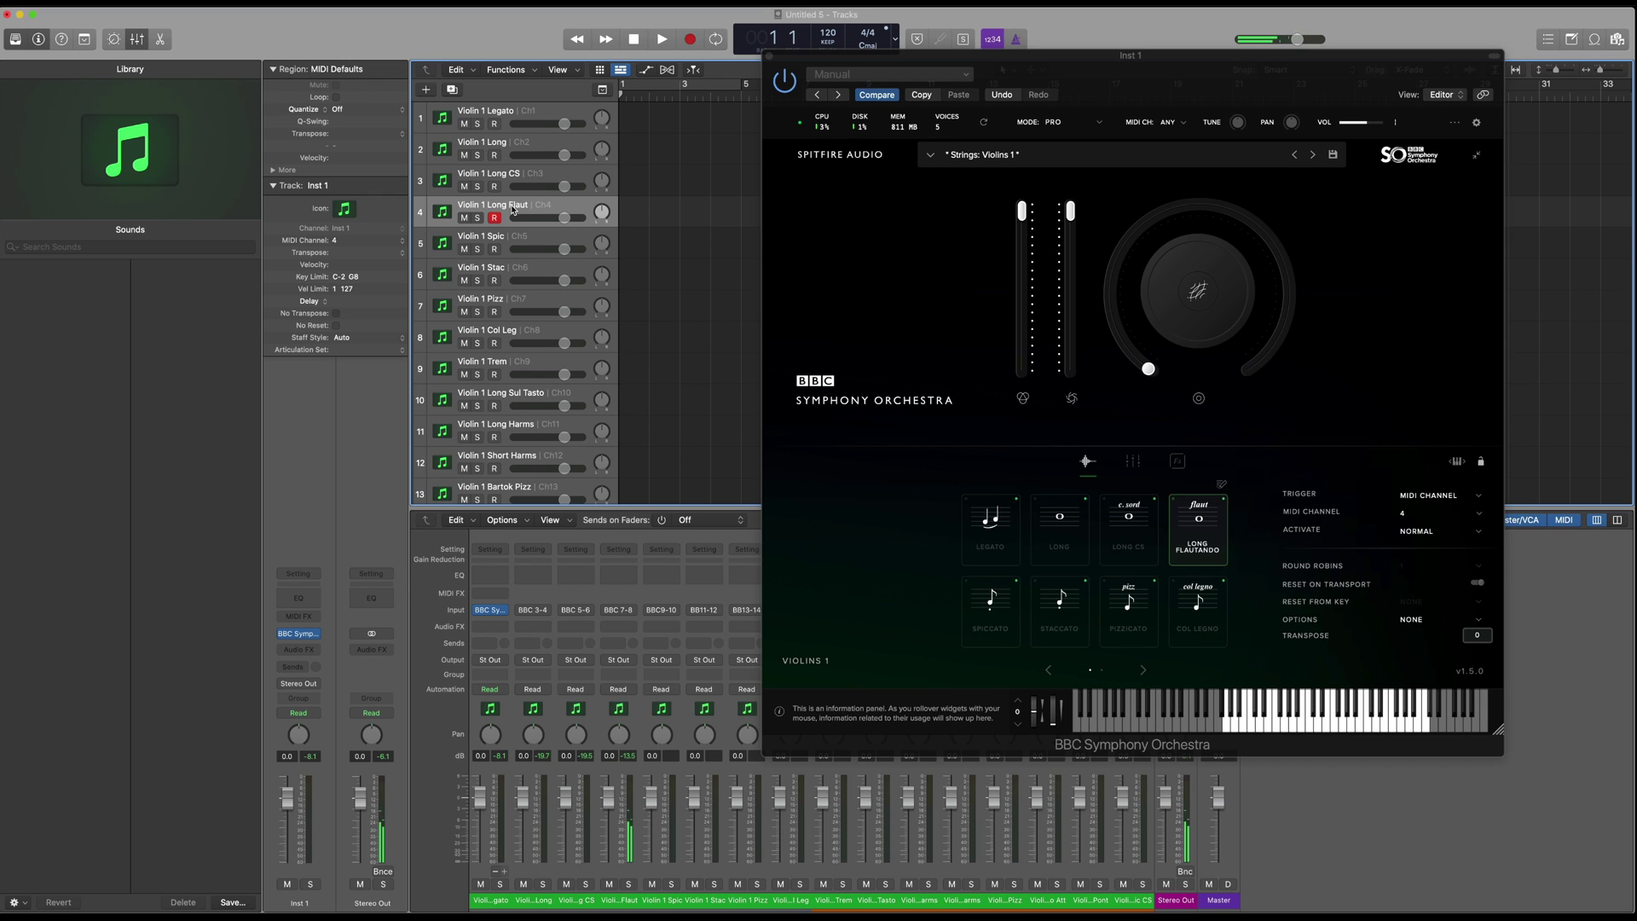
scroll(511, 210, down, 4)
click(507, 419)
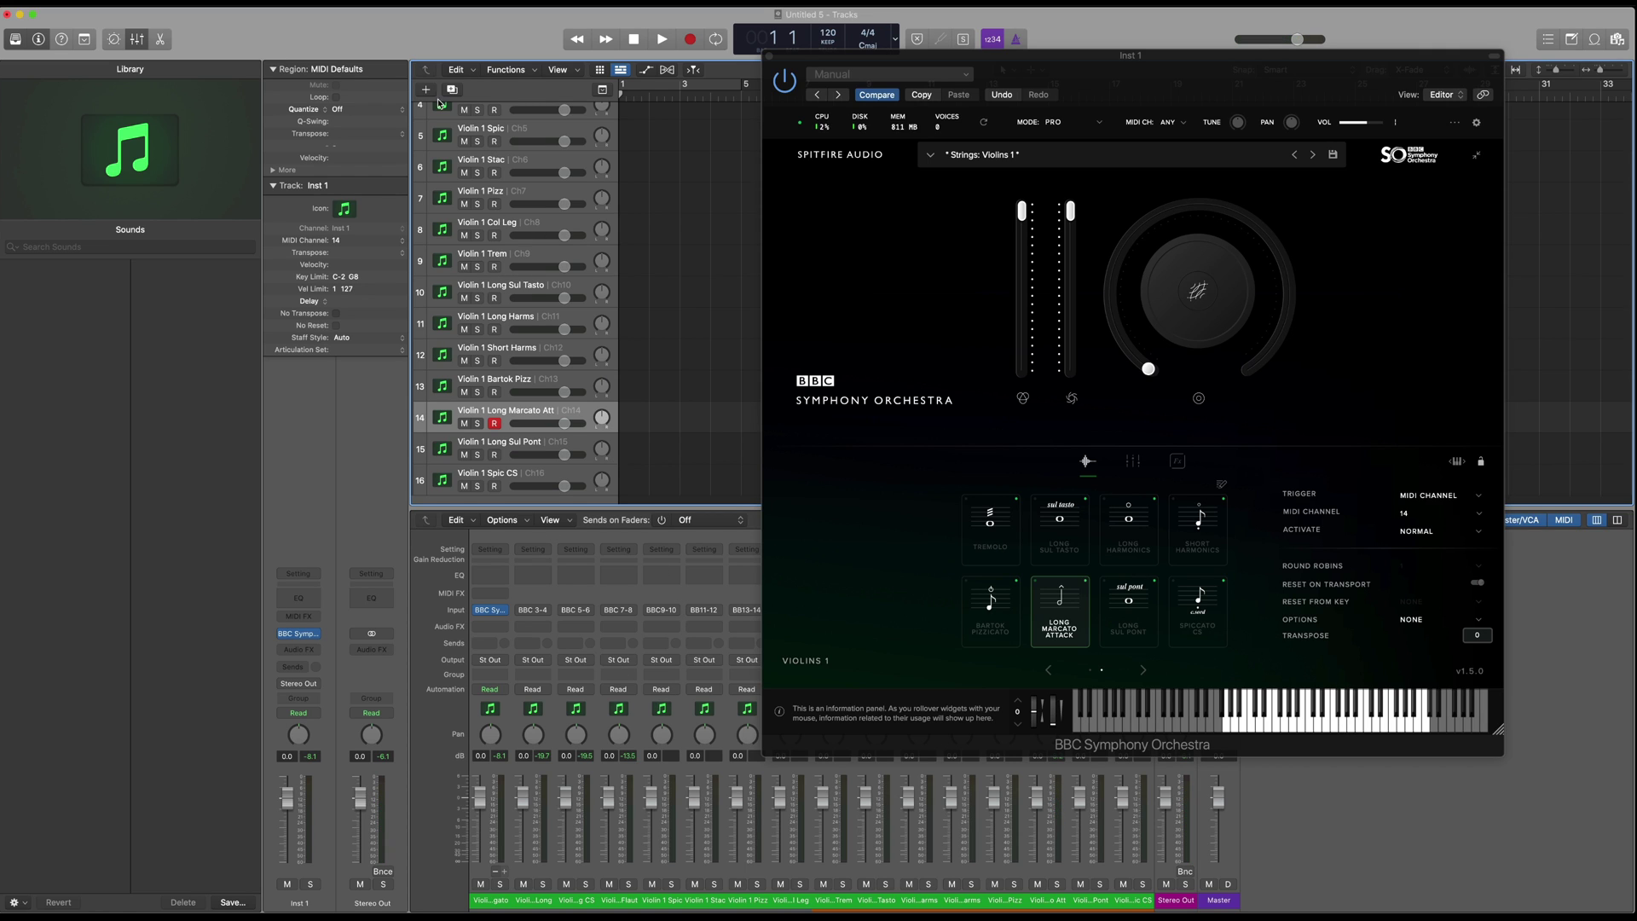
scroll(519, 256, up, 5)
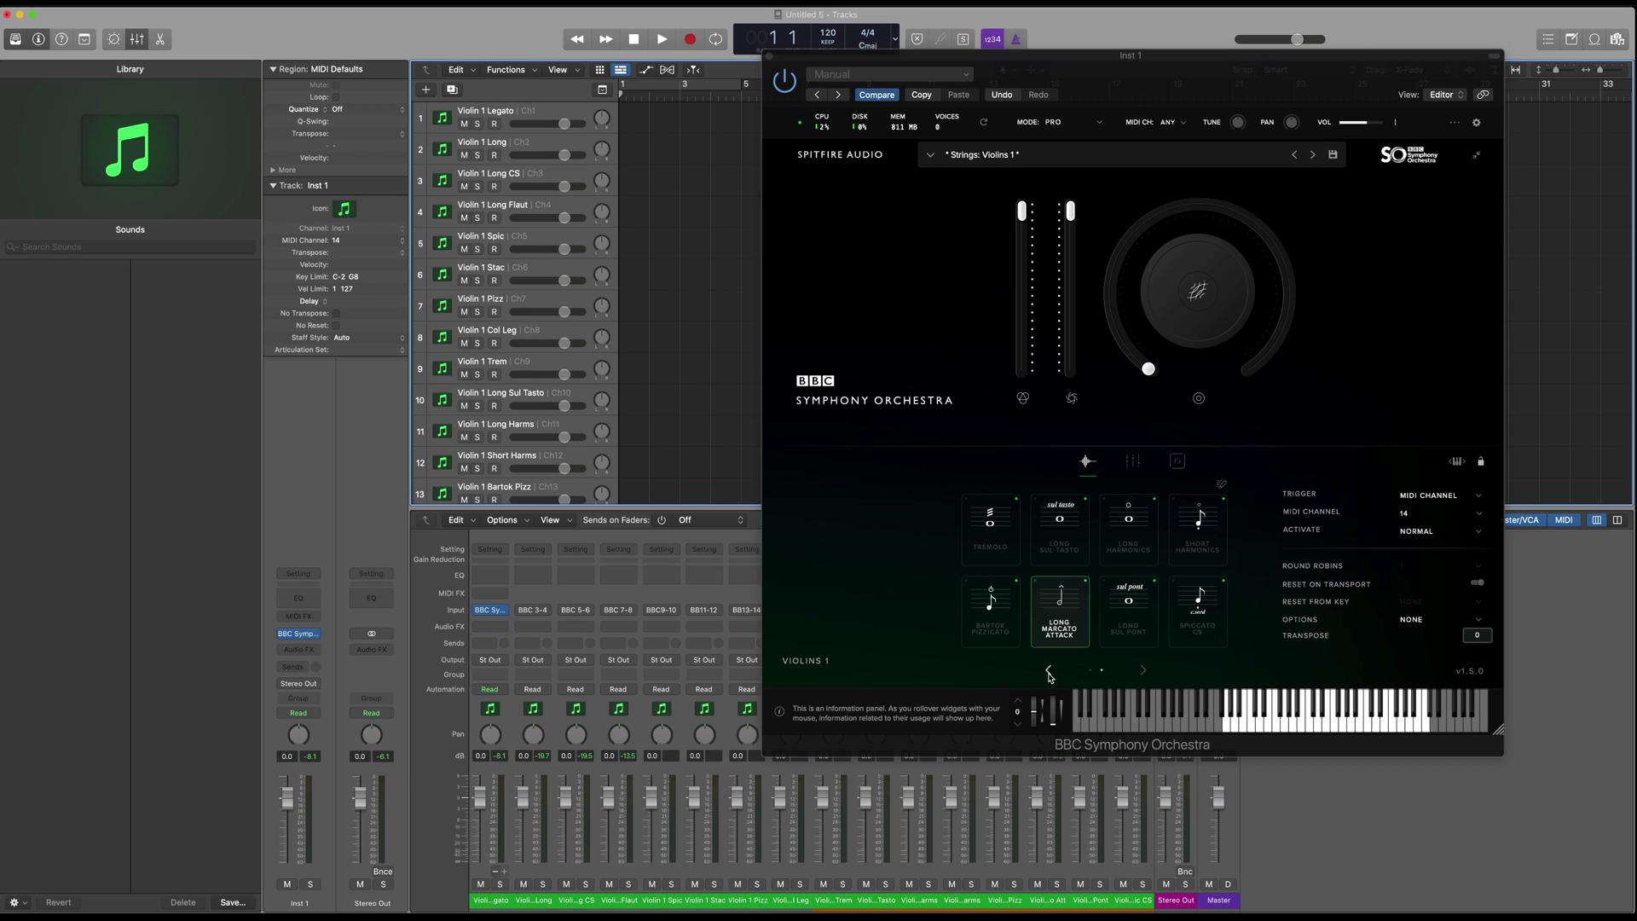
click(1049, 670)
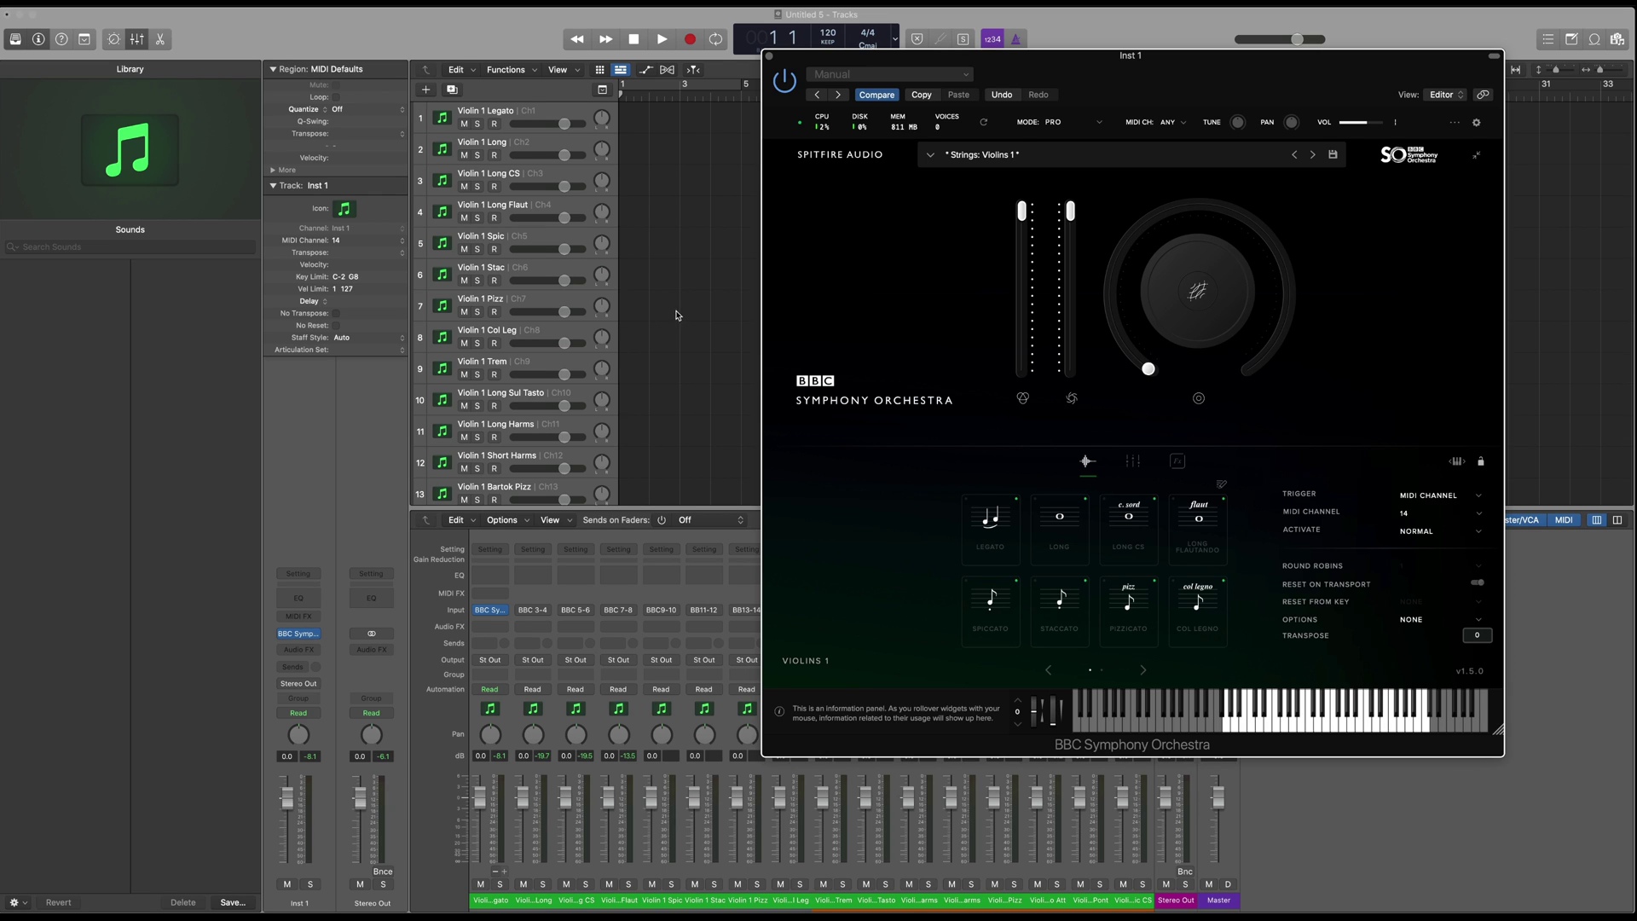
Step: Save the plugin settings as the preset 'Violins 1 - MIDI Output'
click(1331, 155)
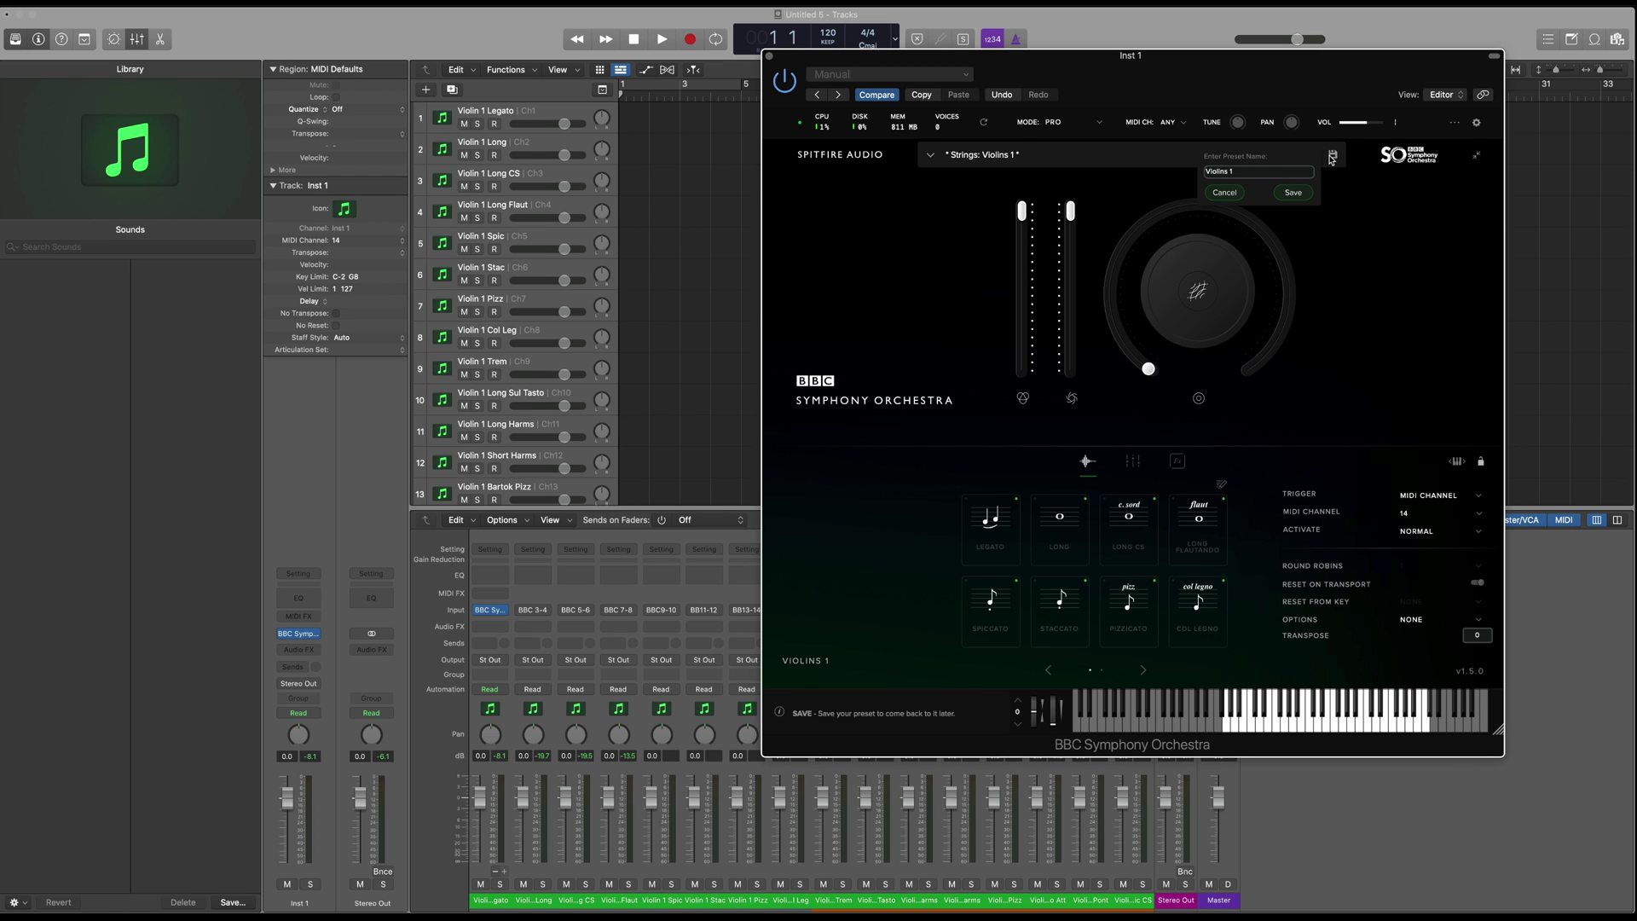
click(1249, 173)
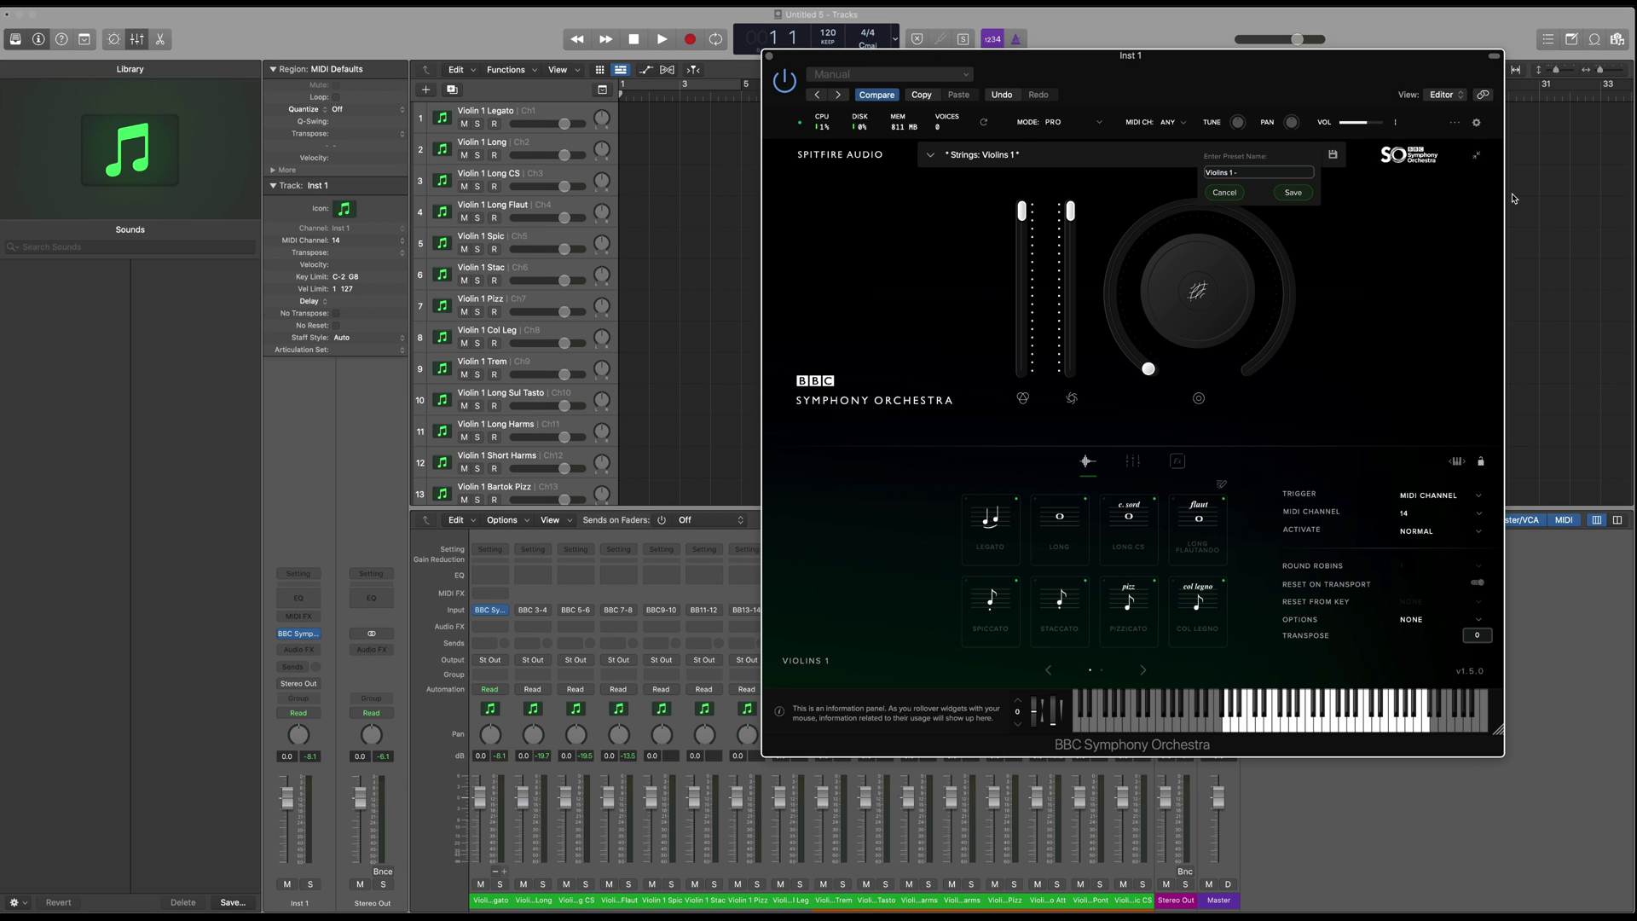
text(Output)
key(Return)
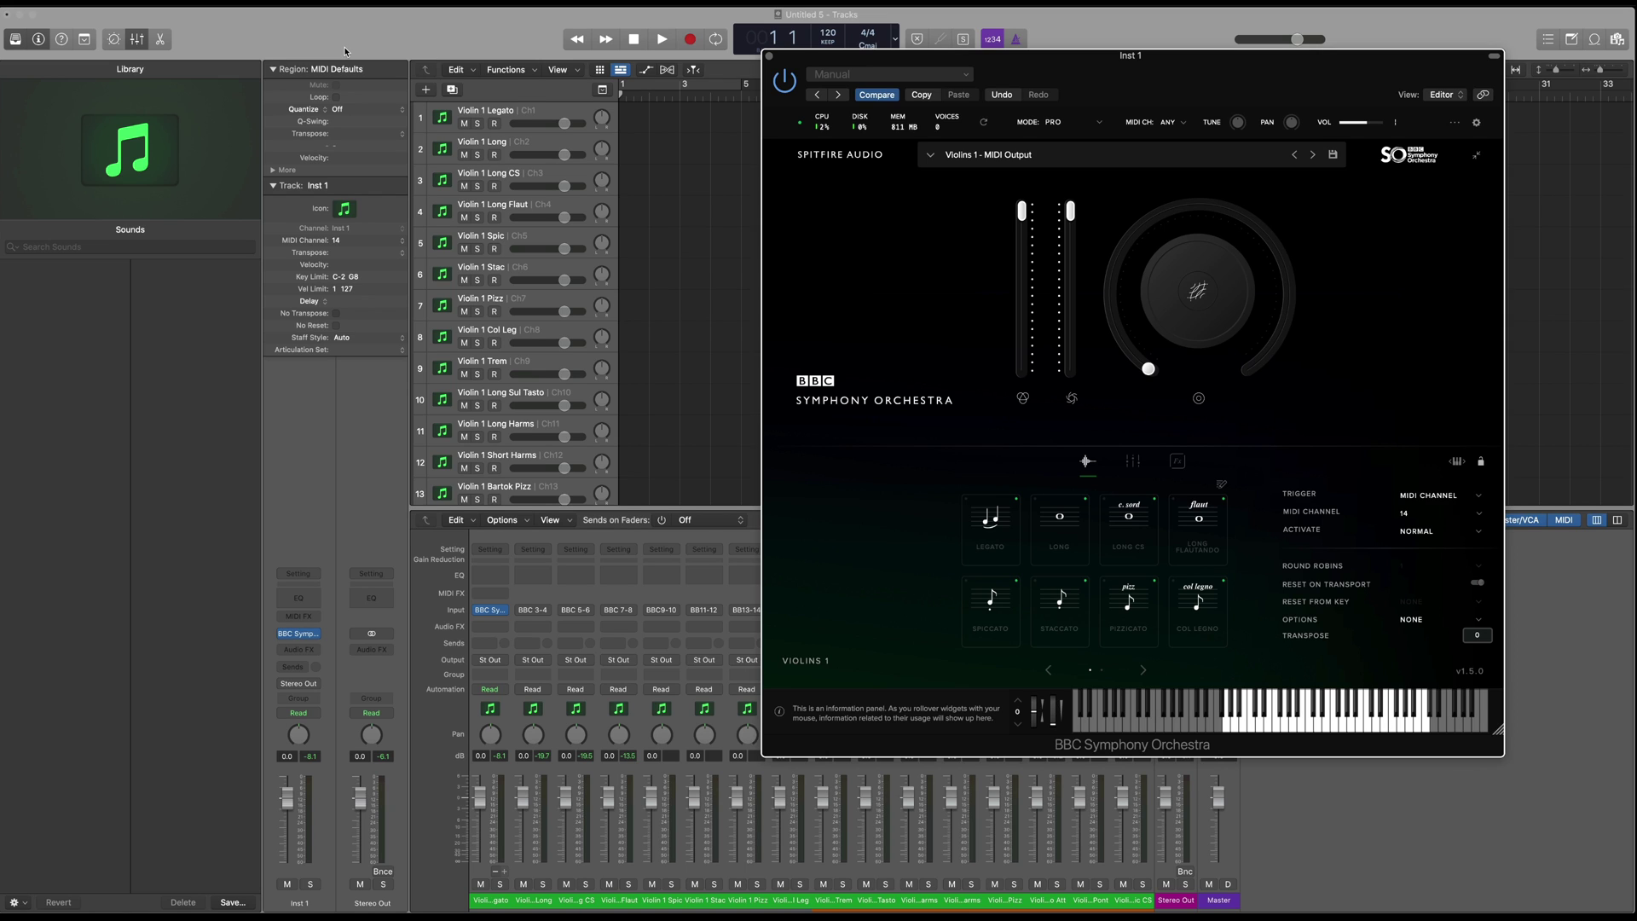
Step: Group all Violin 1 articulation tracks into a folder stack named Sub 1
click(95, 7)
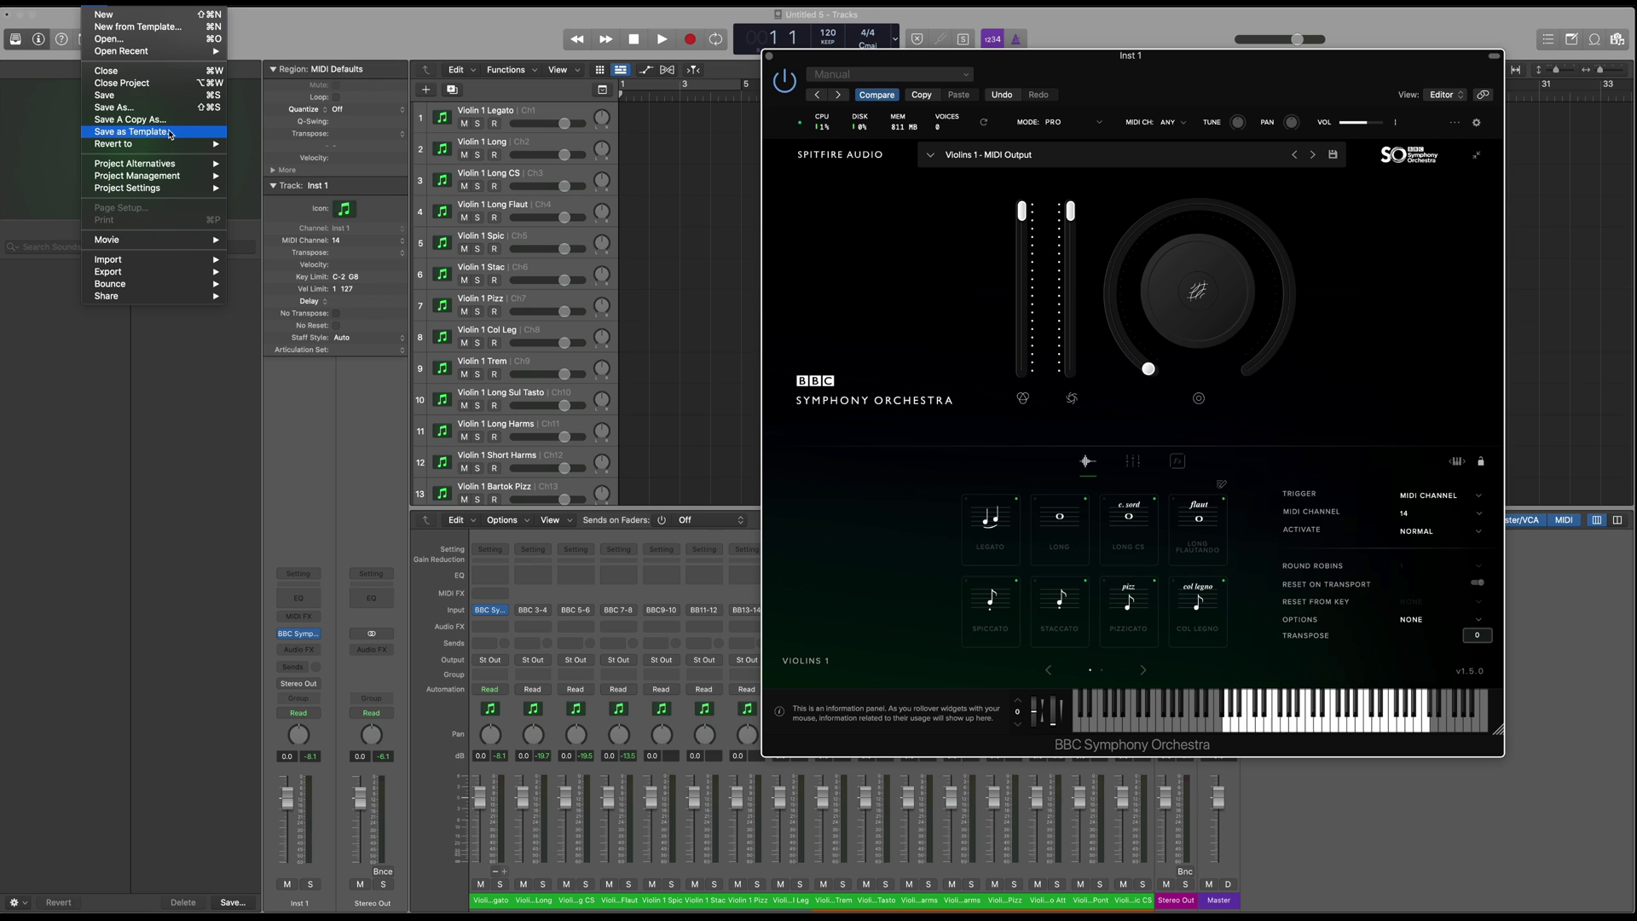
click(506, 111)
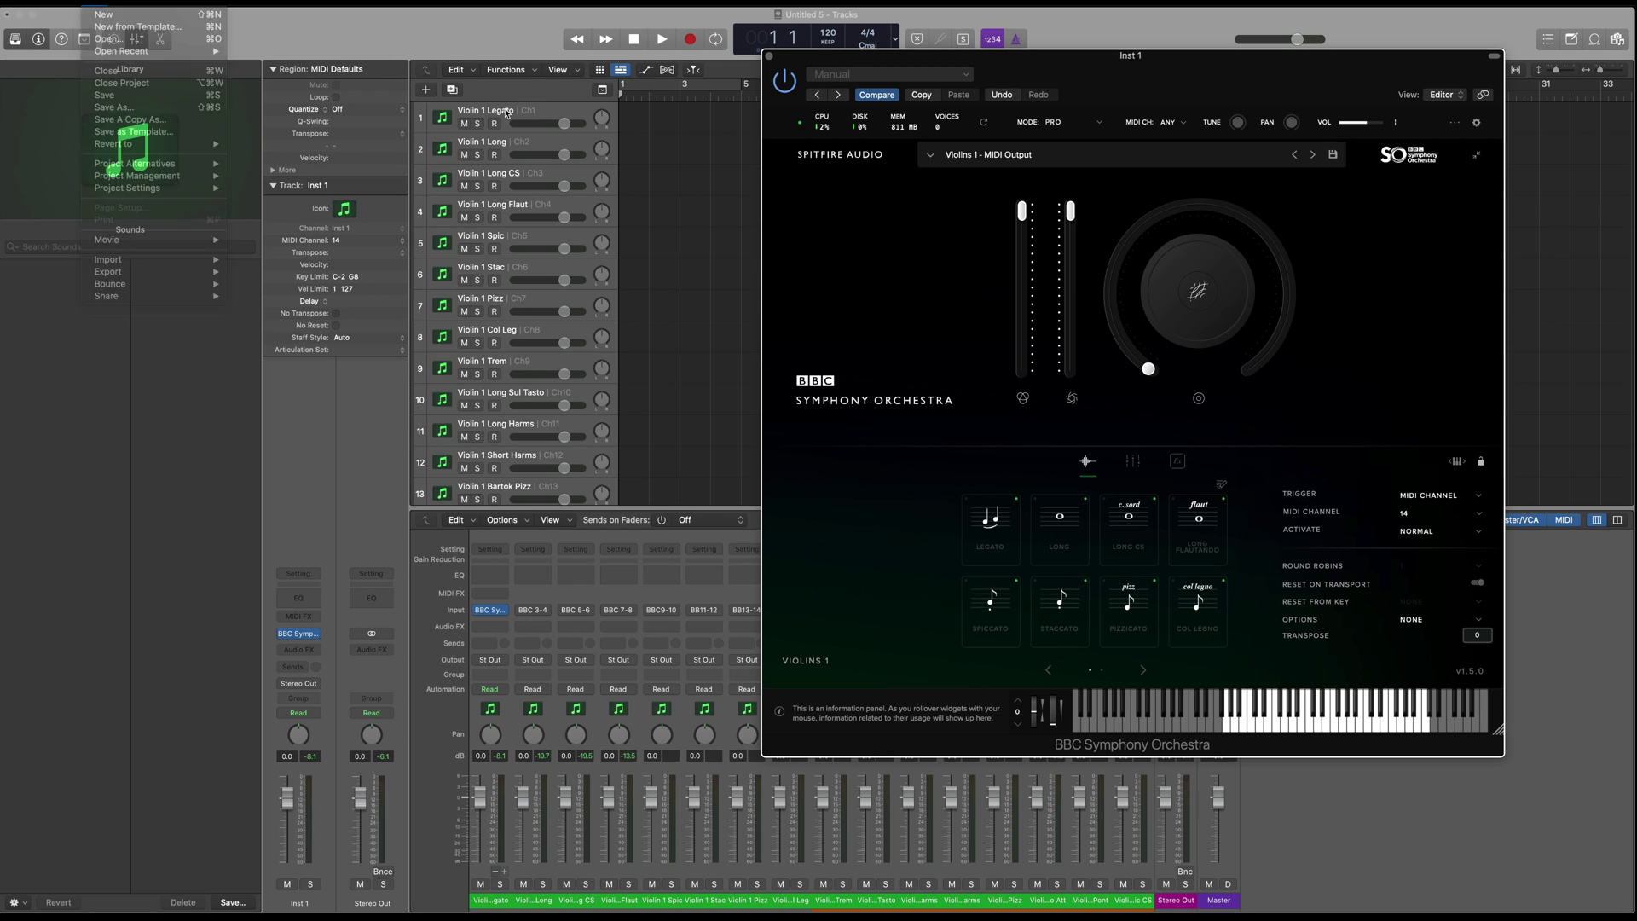
scroll(512, 257, down, 5)
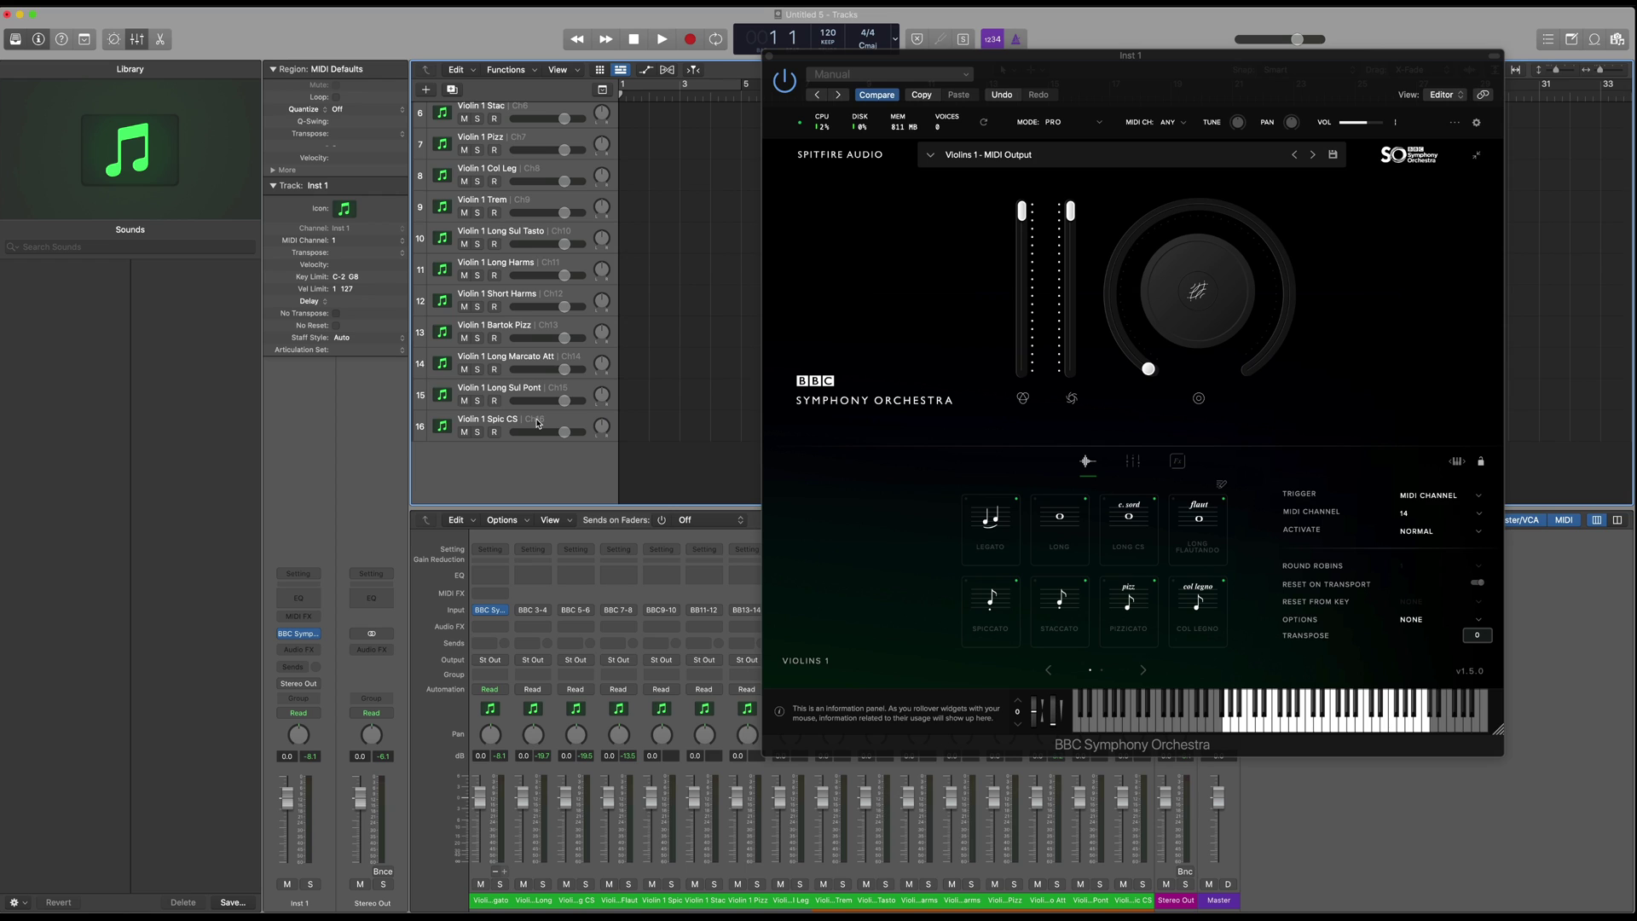
key(super+a)
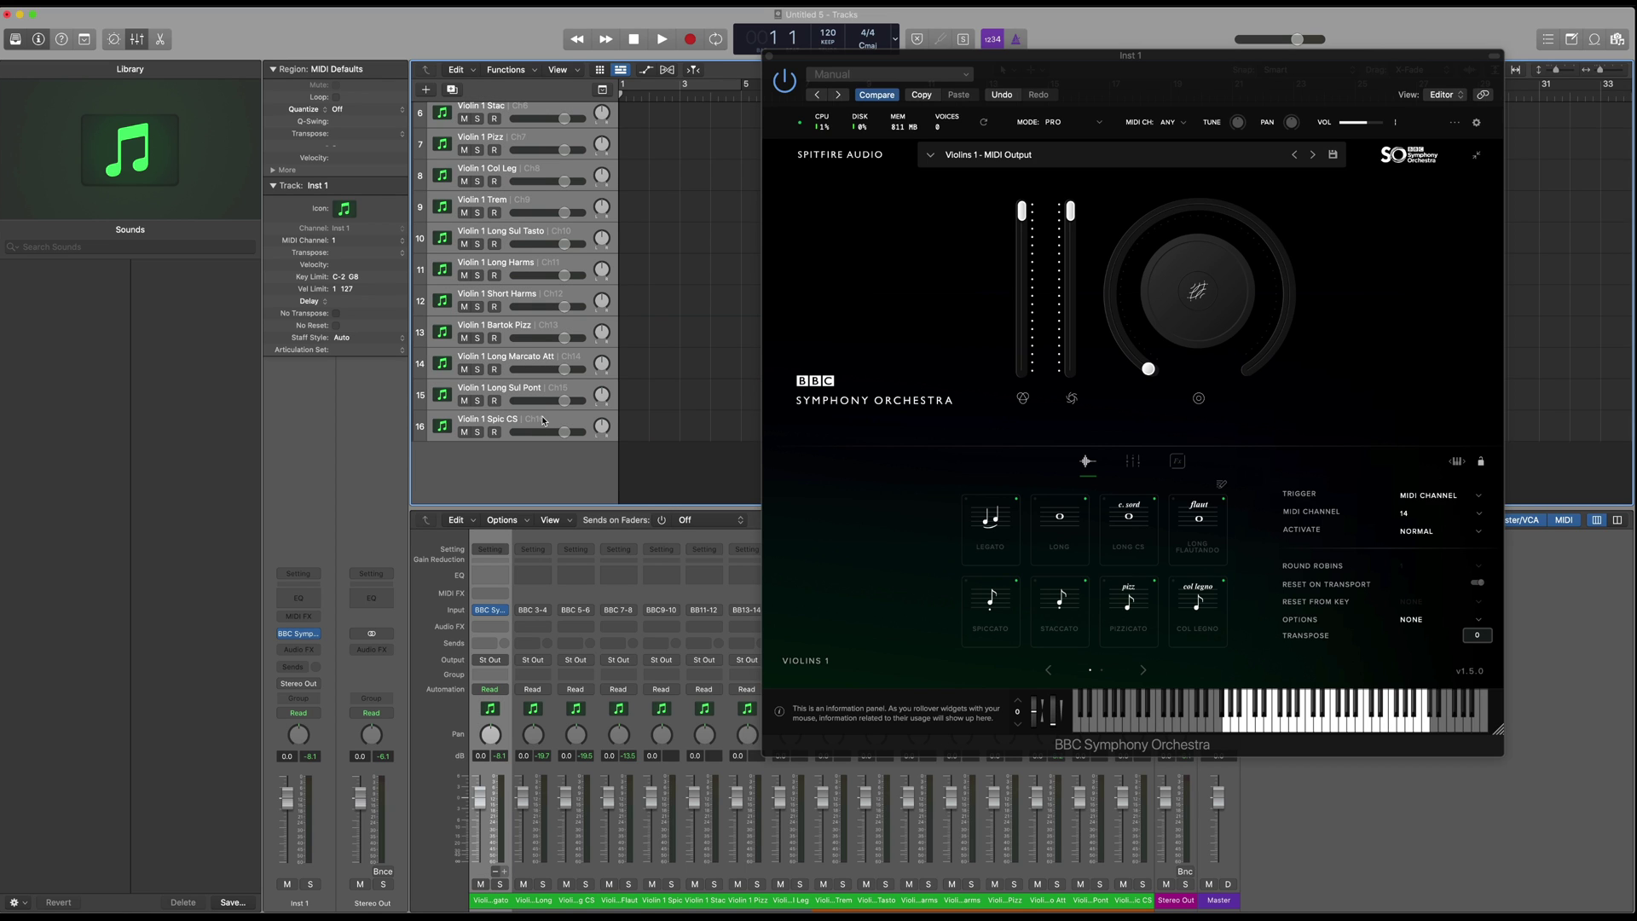
key(super+shift+d)
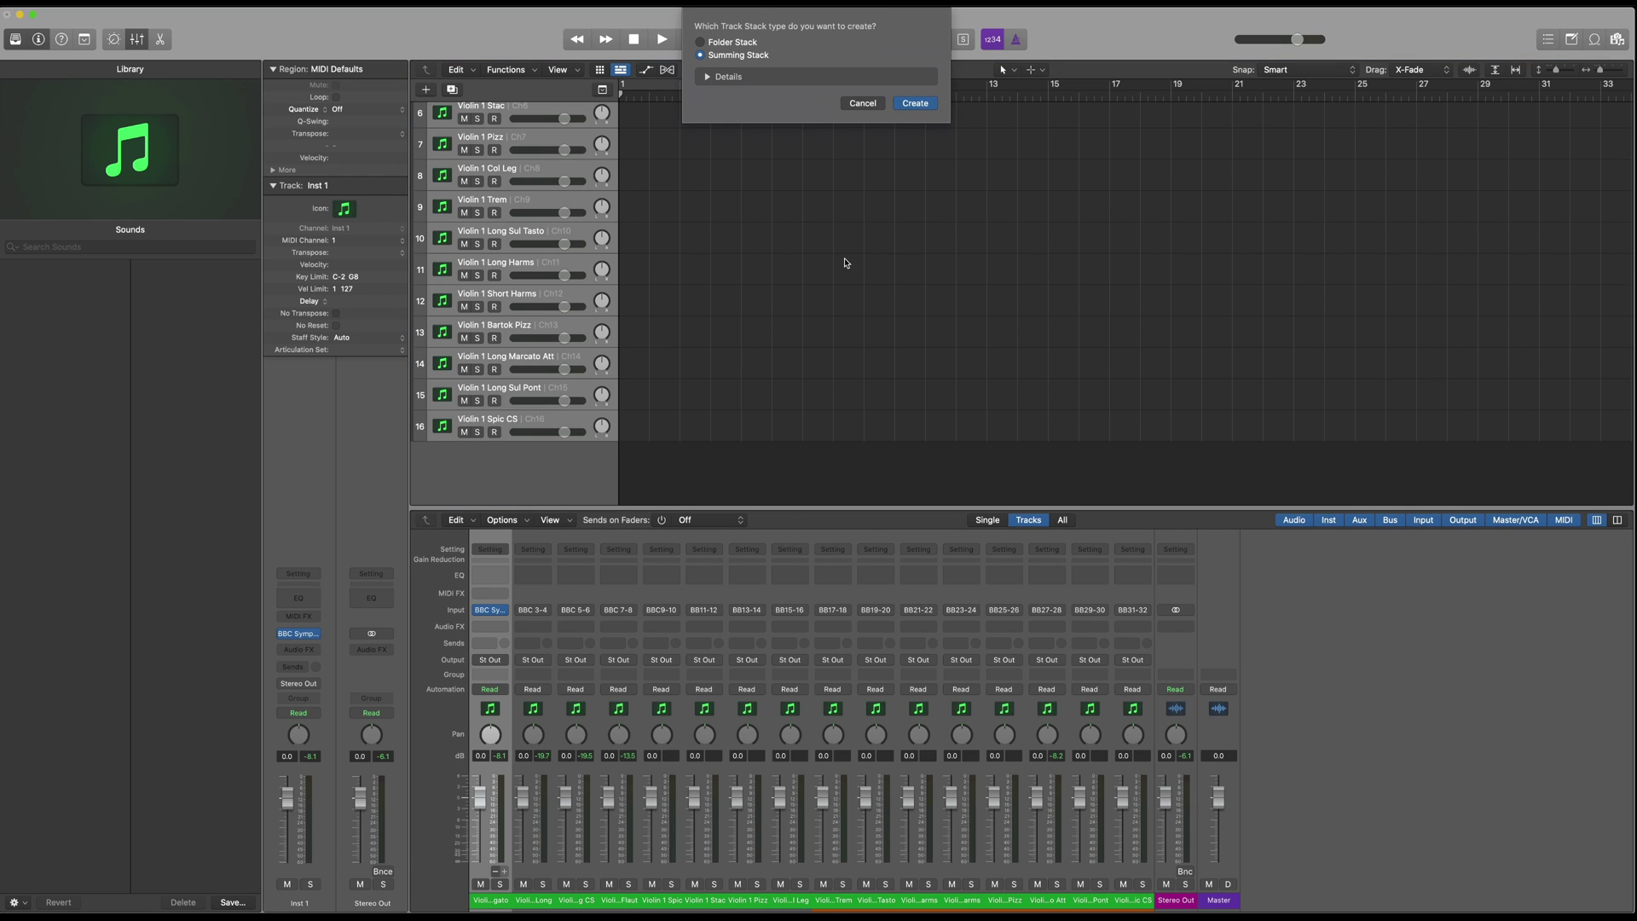
click(914, 102)
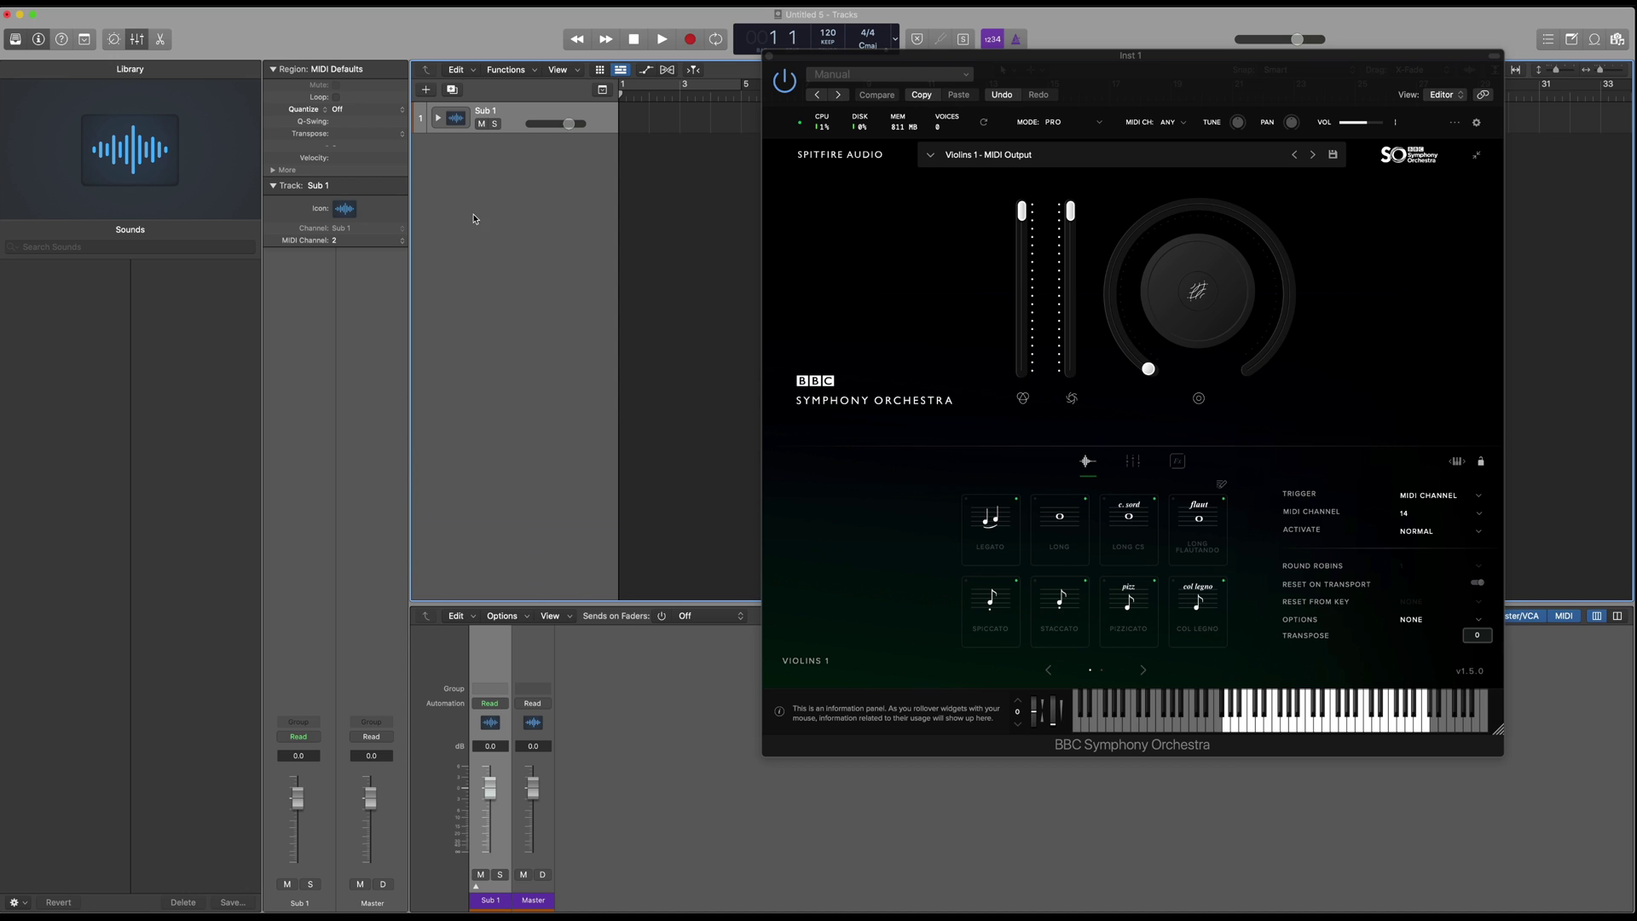
Step: Create 16-part multi-timbral Inst 2 tracks loaded with Abbey Road One
click(439, 120)
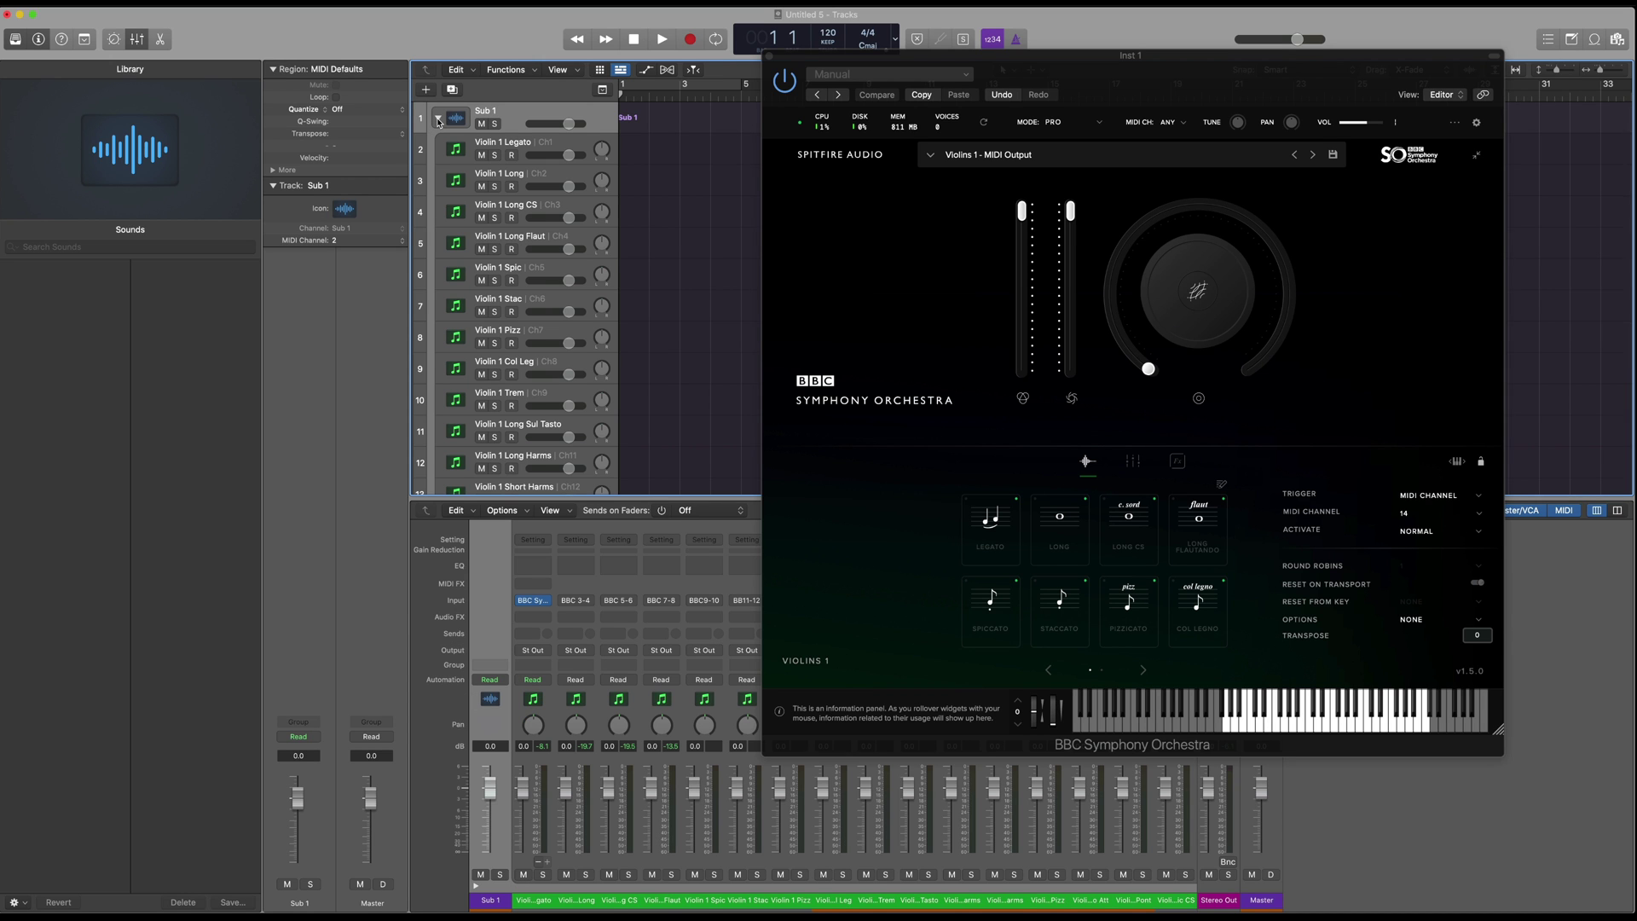
click(439, 121)
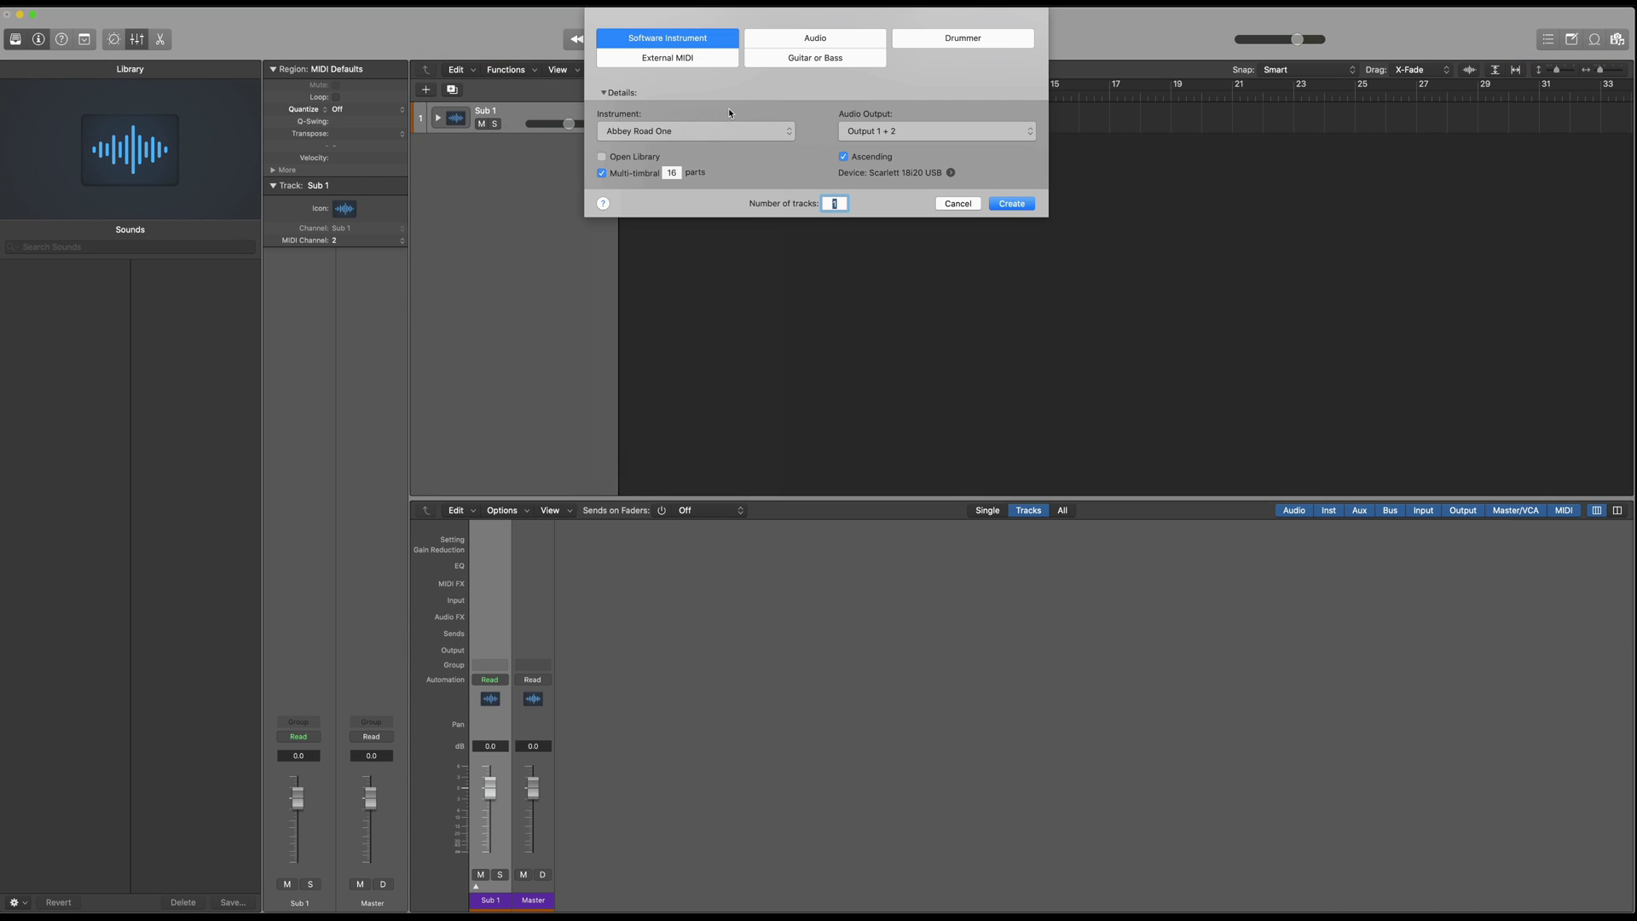
click(721, 131)
mouse_move(691, 134)
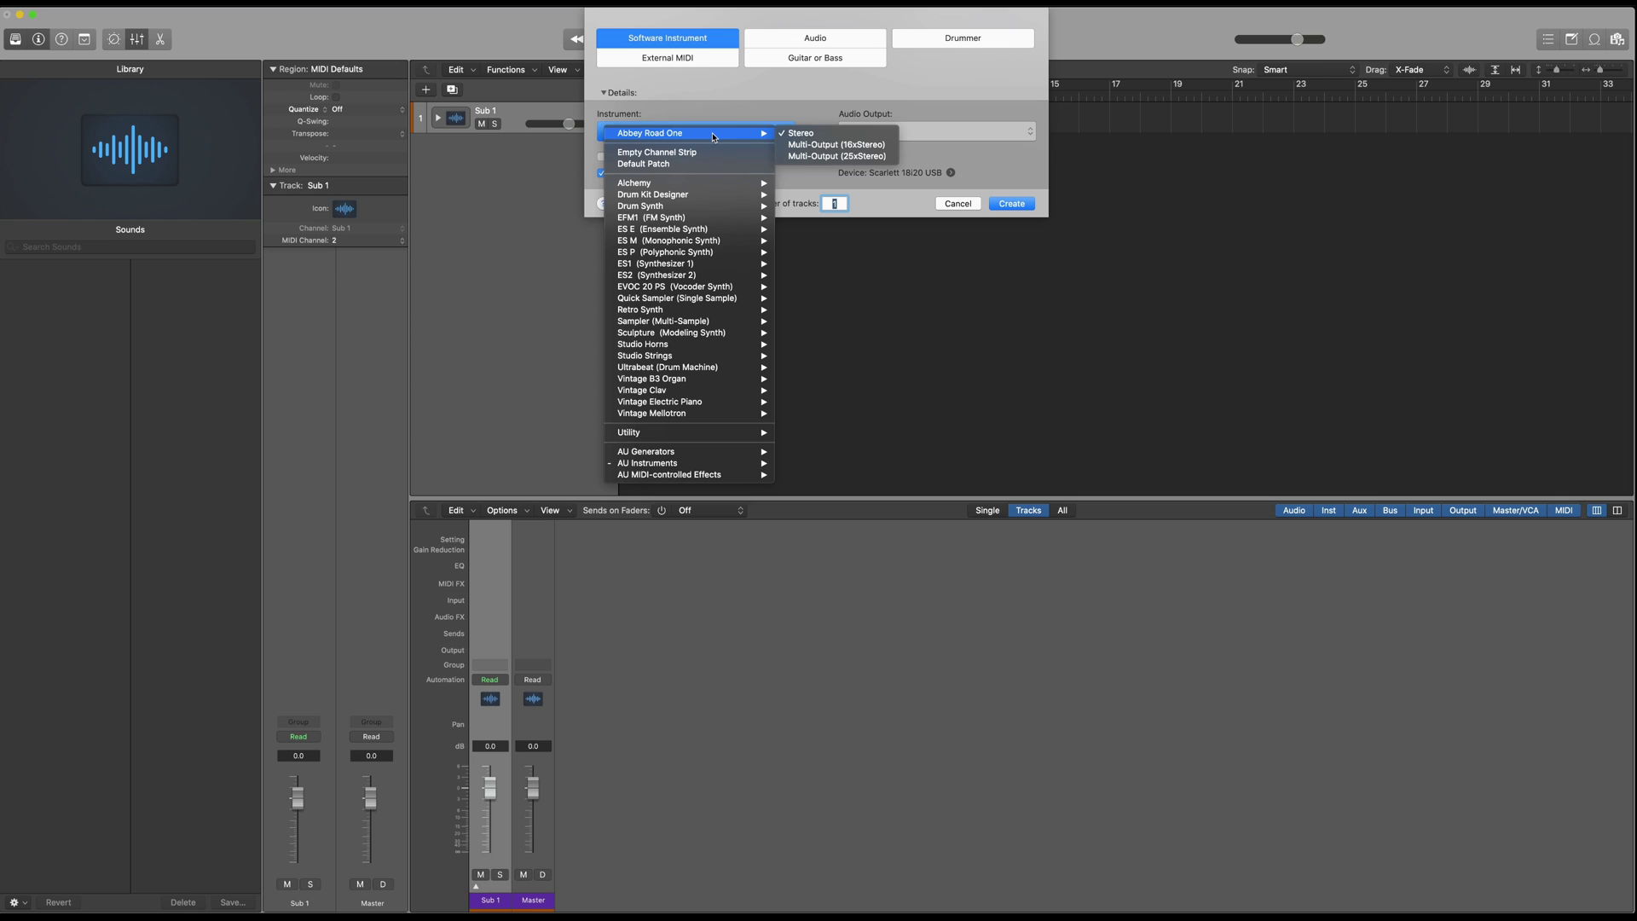
click(837, 145)
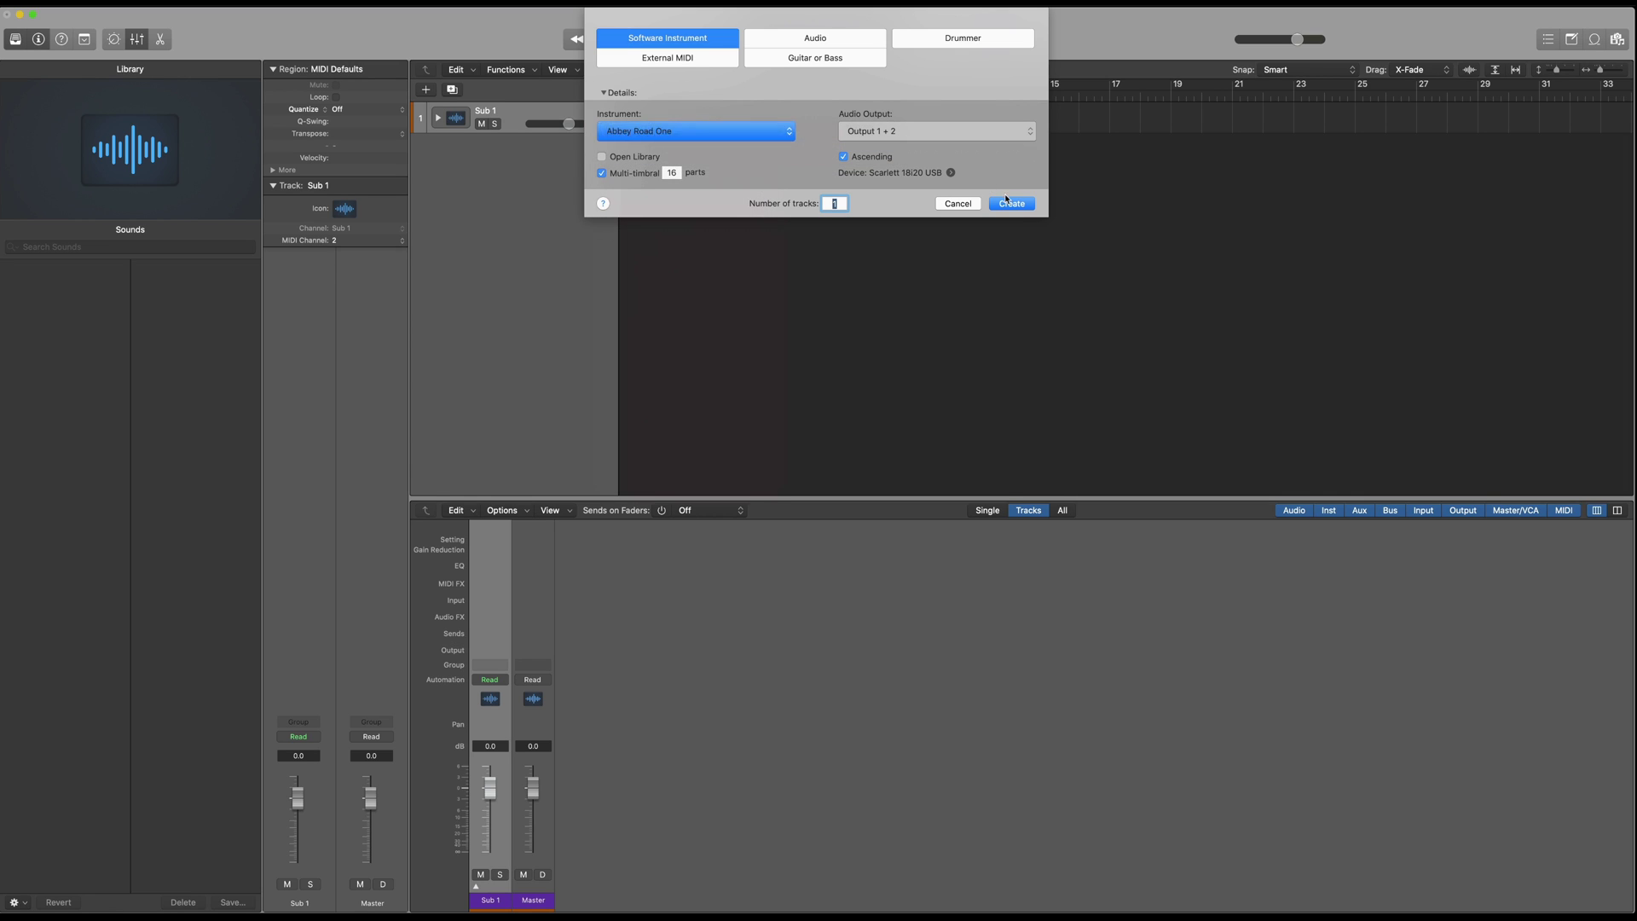
click(1010, 202)
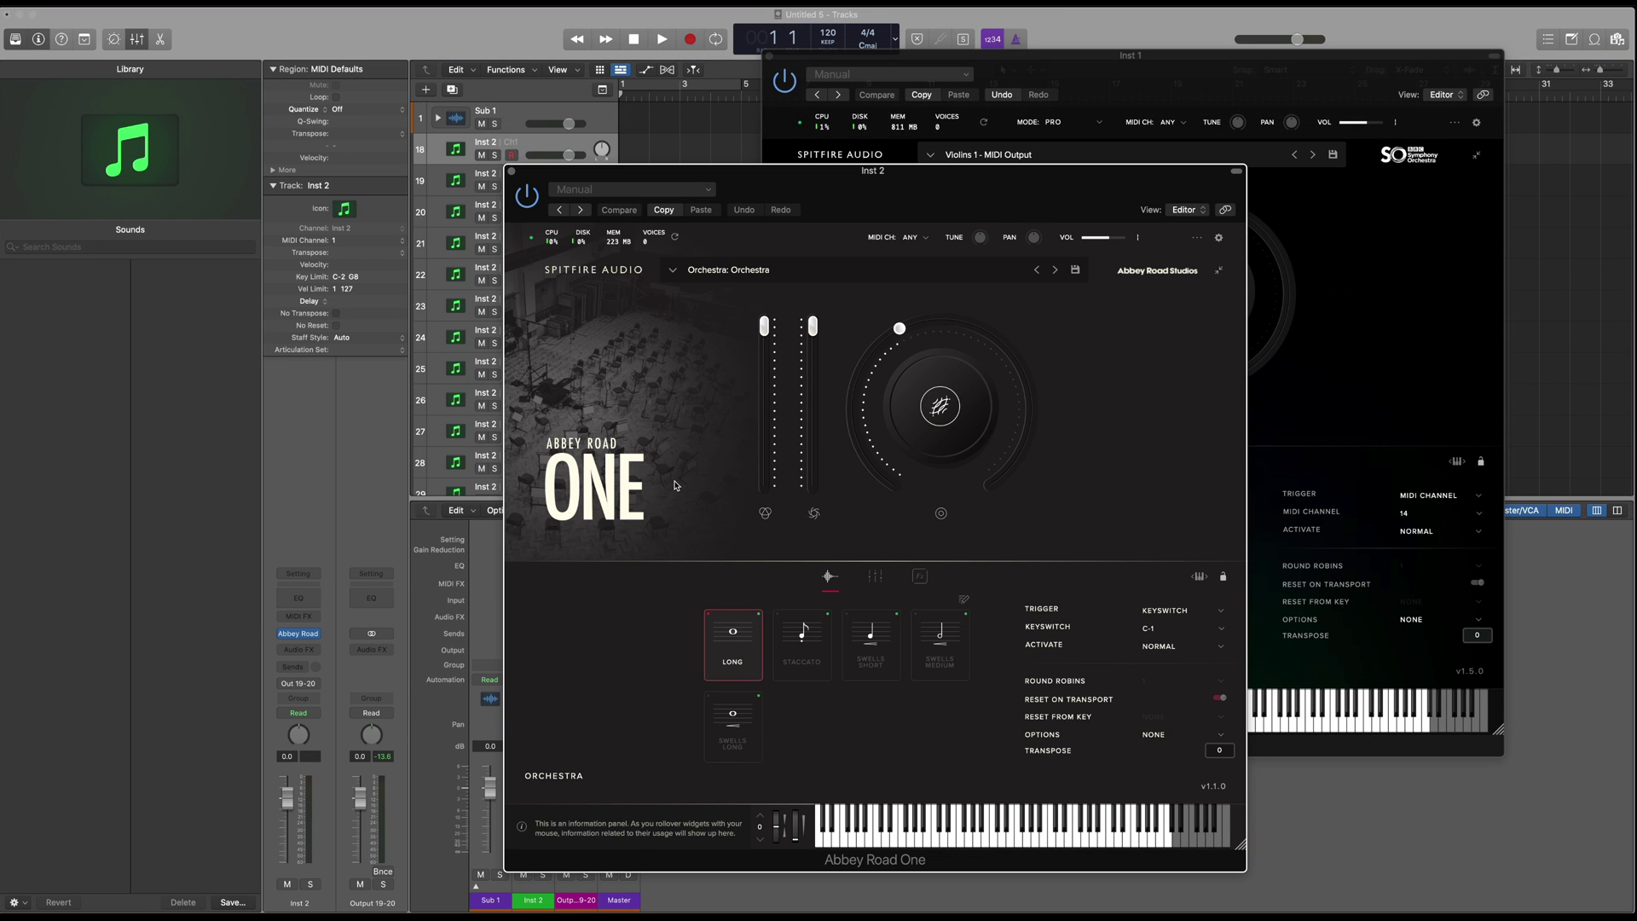
Step: Set Abbey Road One's articulation trigger to MIDI Channel and show its signal mixer
click(1165, 610)
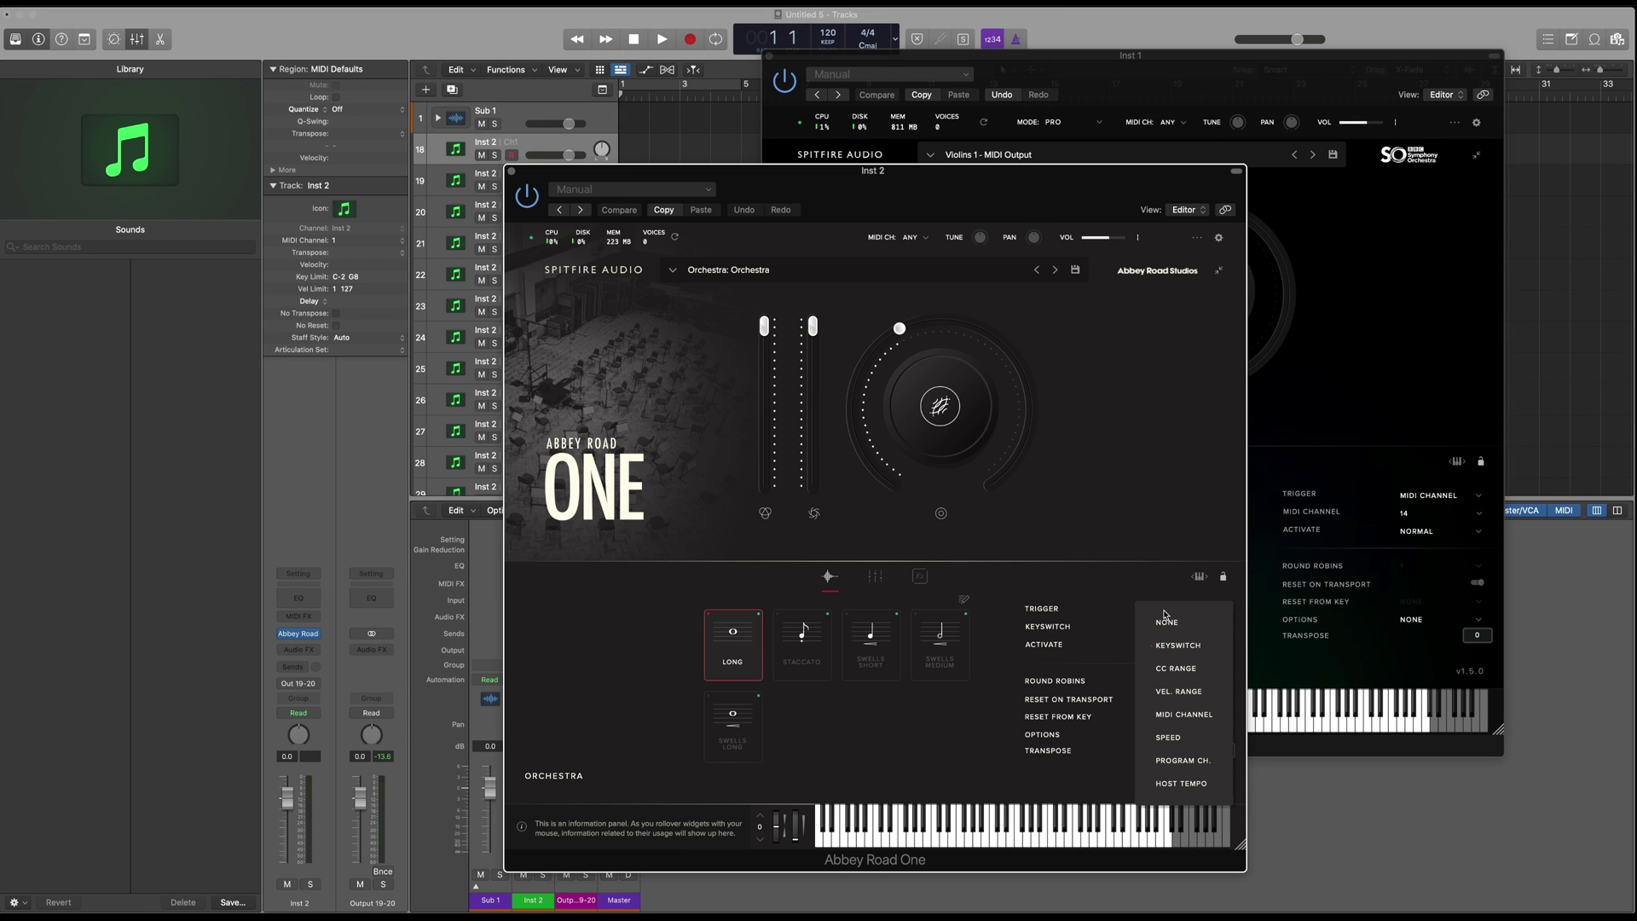
click(1179, 716)
click(876, 577)
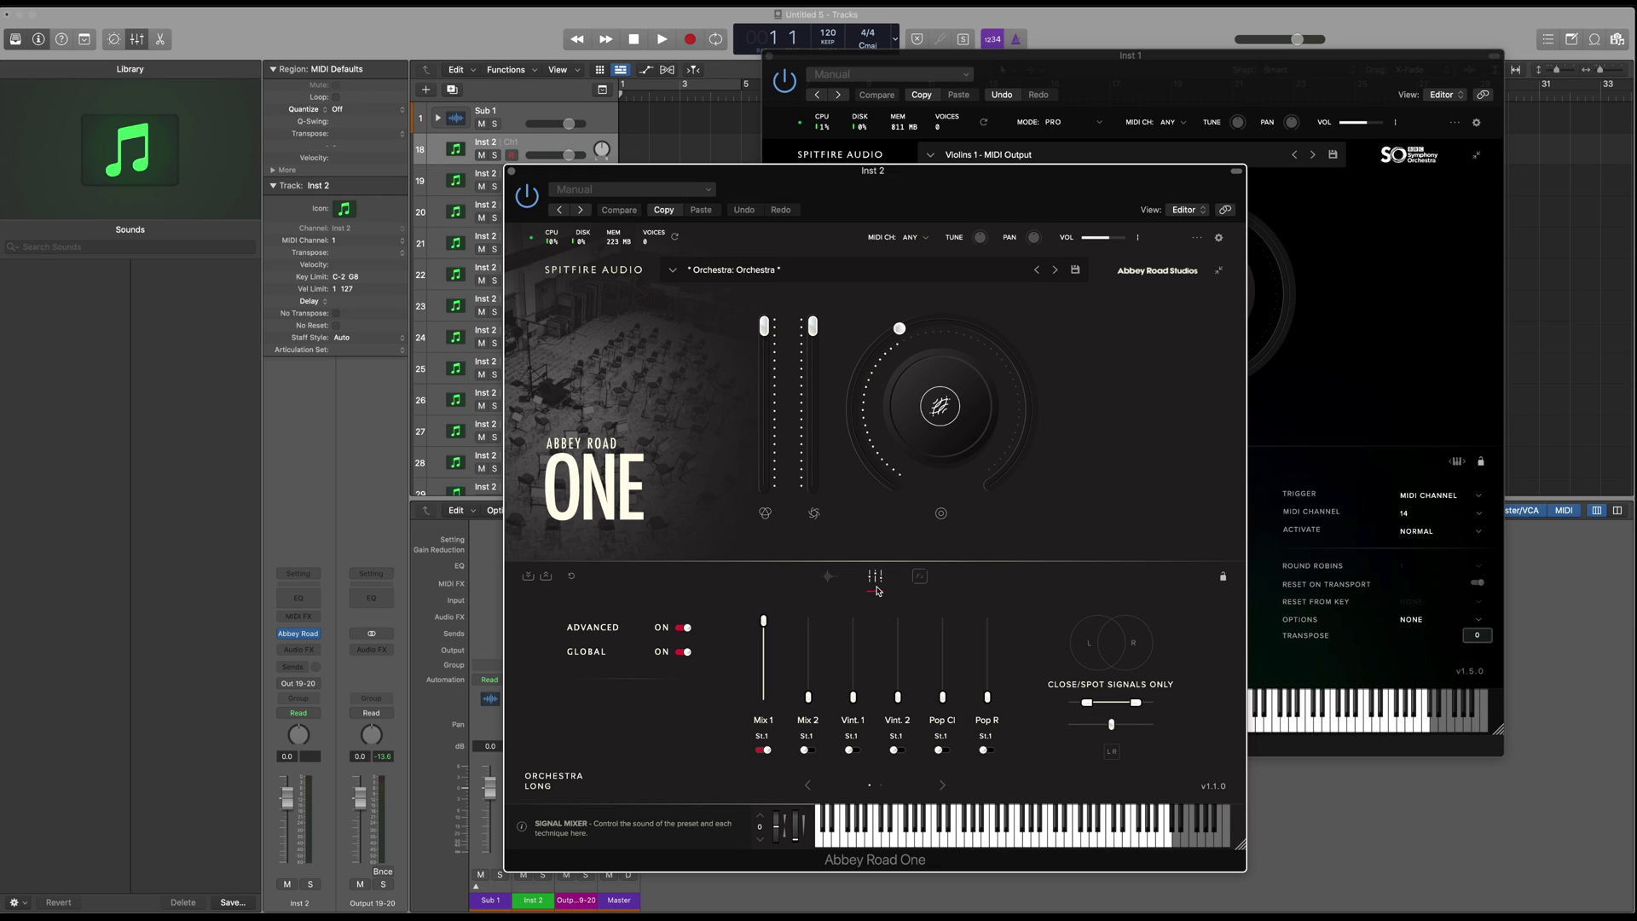